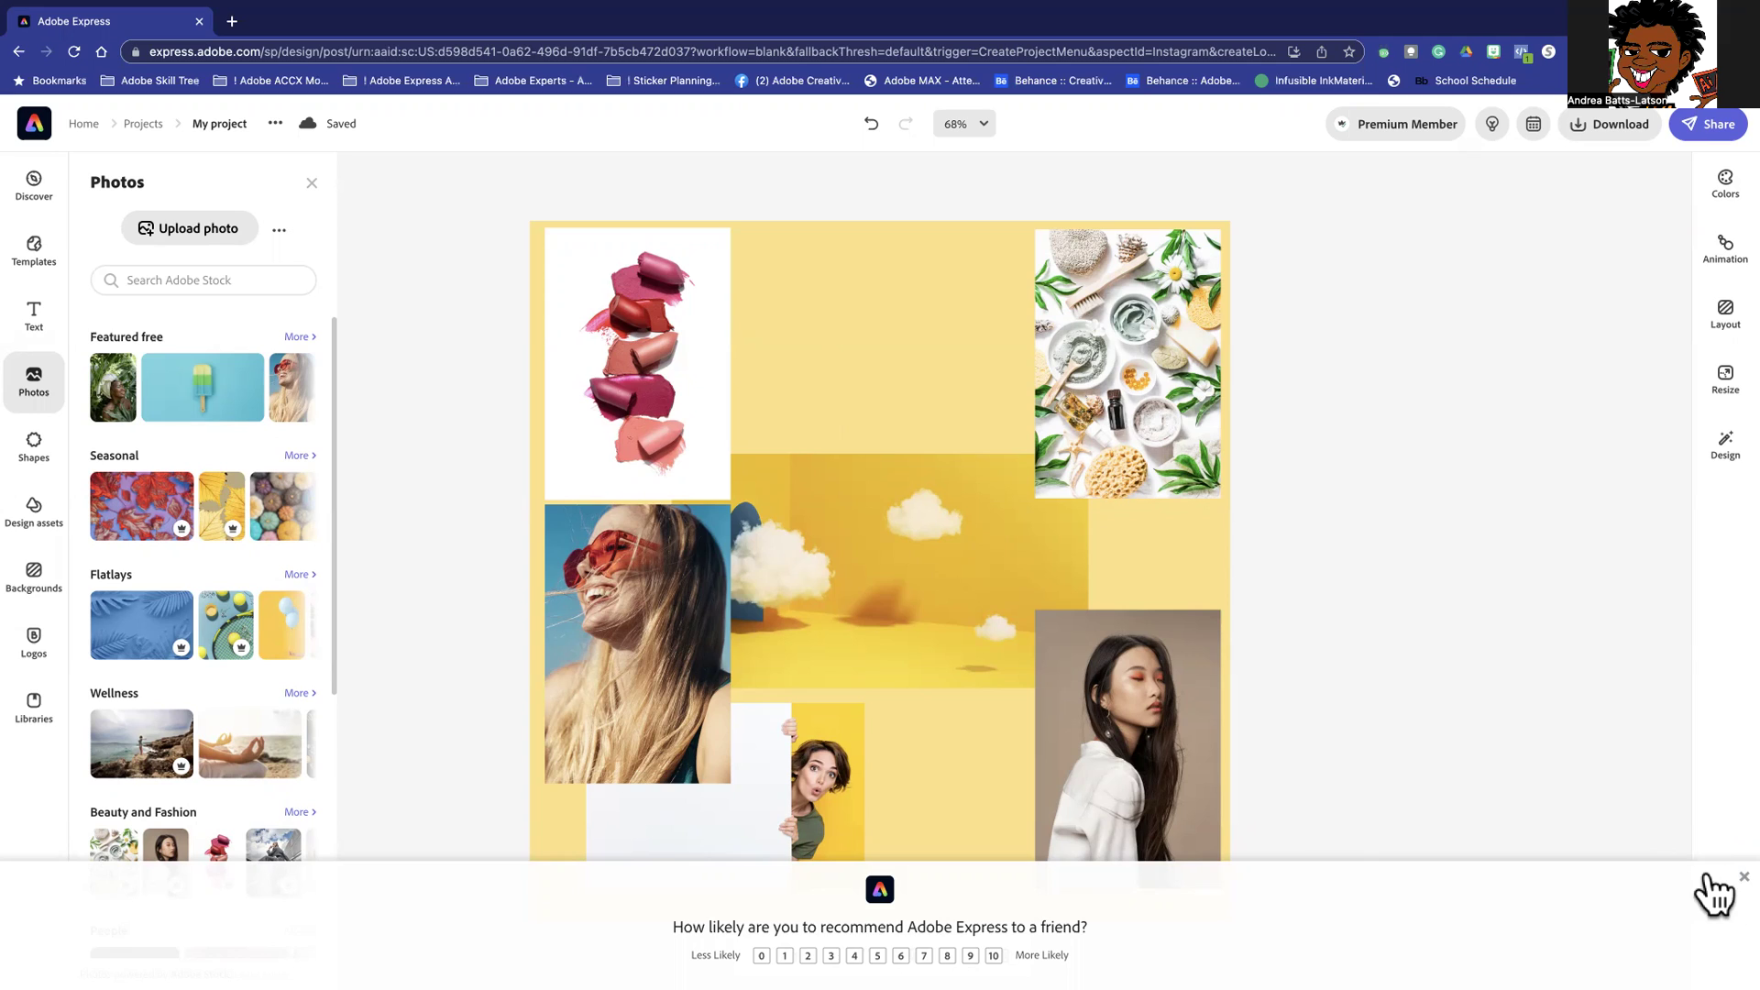
Dismiss the survey, open the layer stack and bring the photo of the long-haired woman among pink blossoms to the front
left_click(1743, 877)
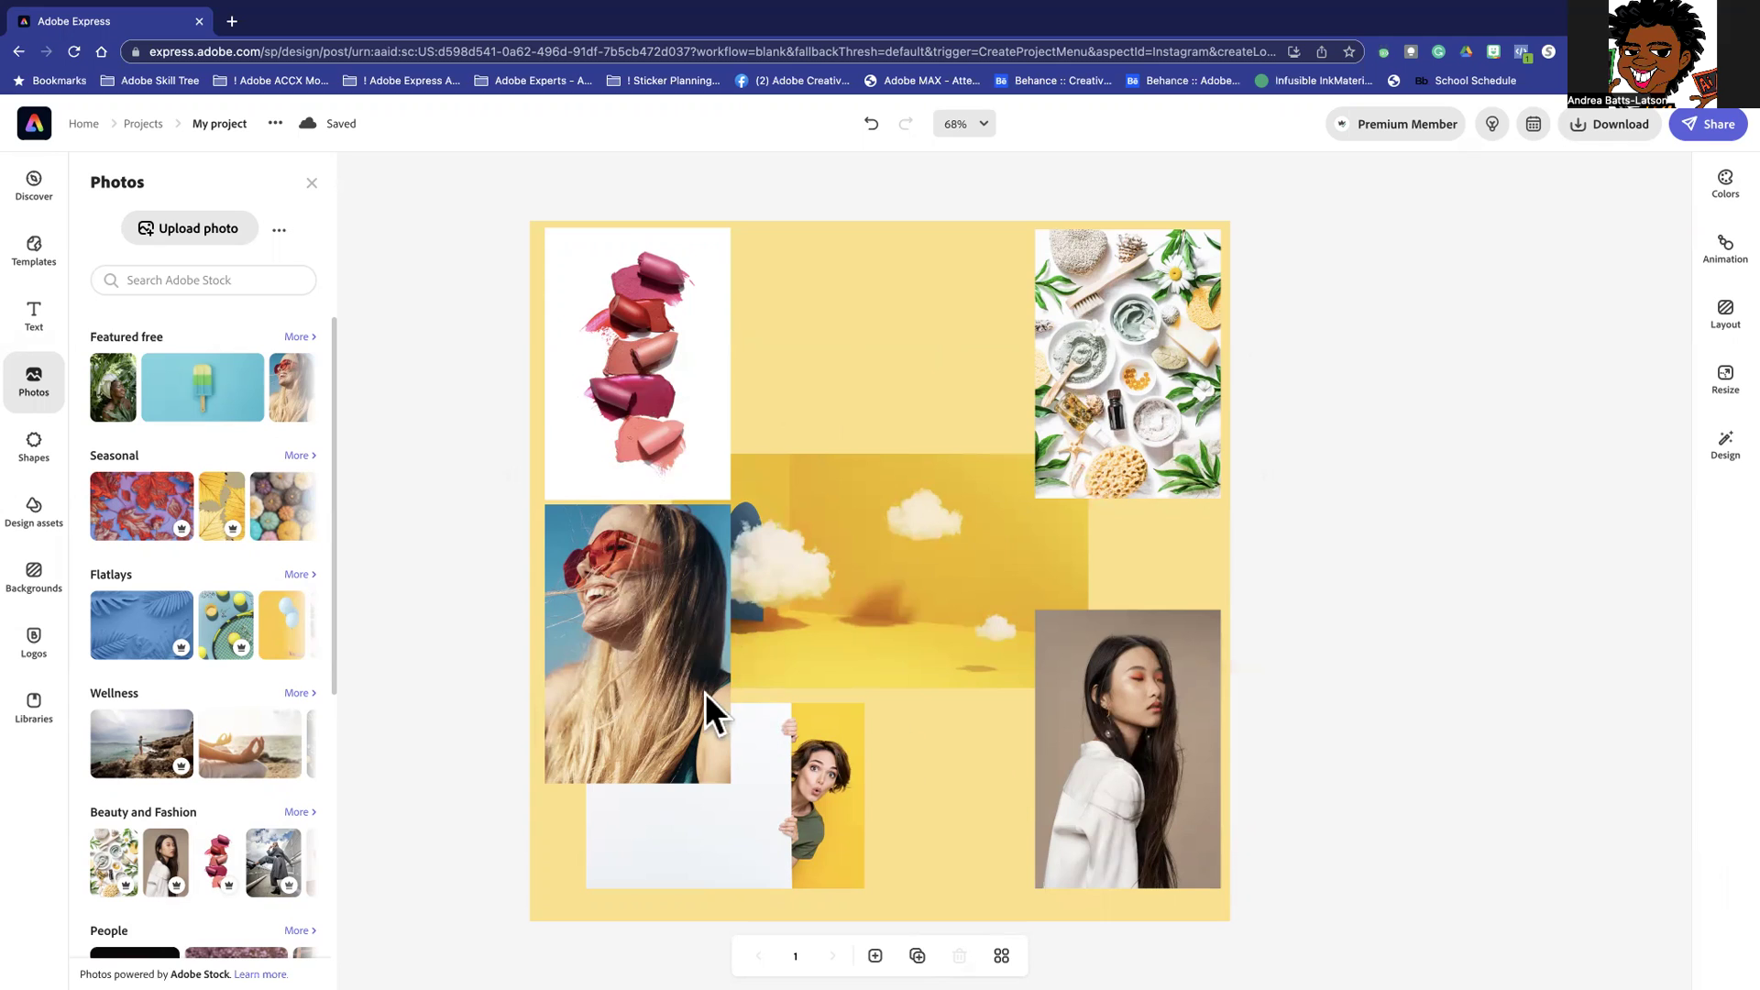
left_click(660, 679)
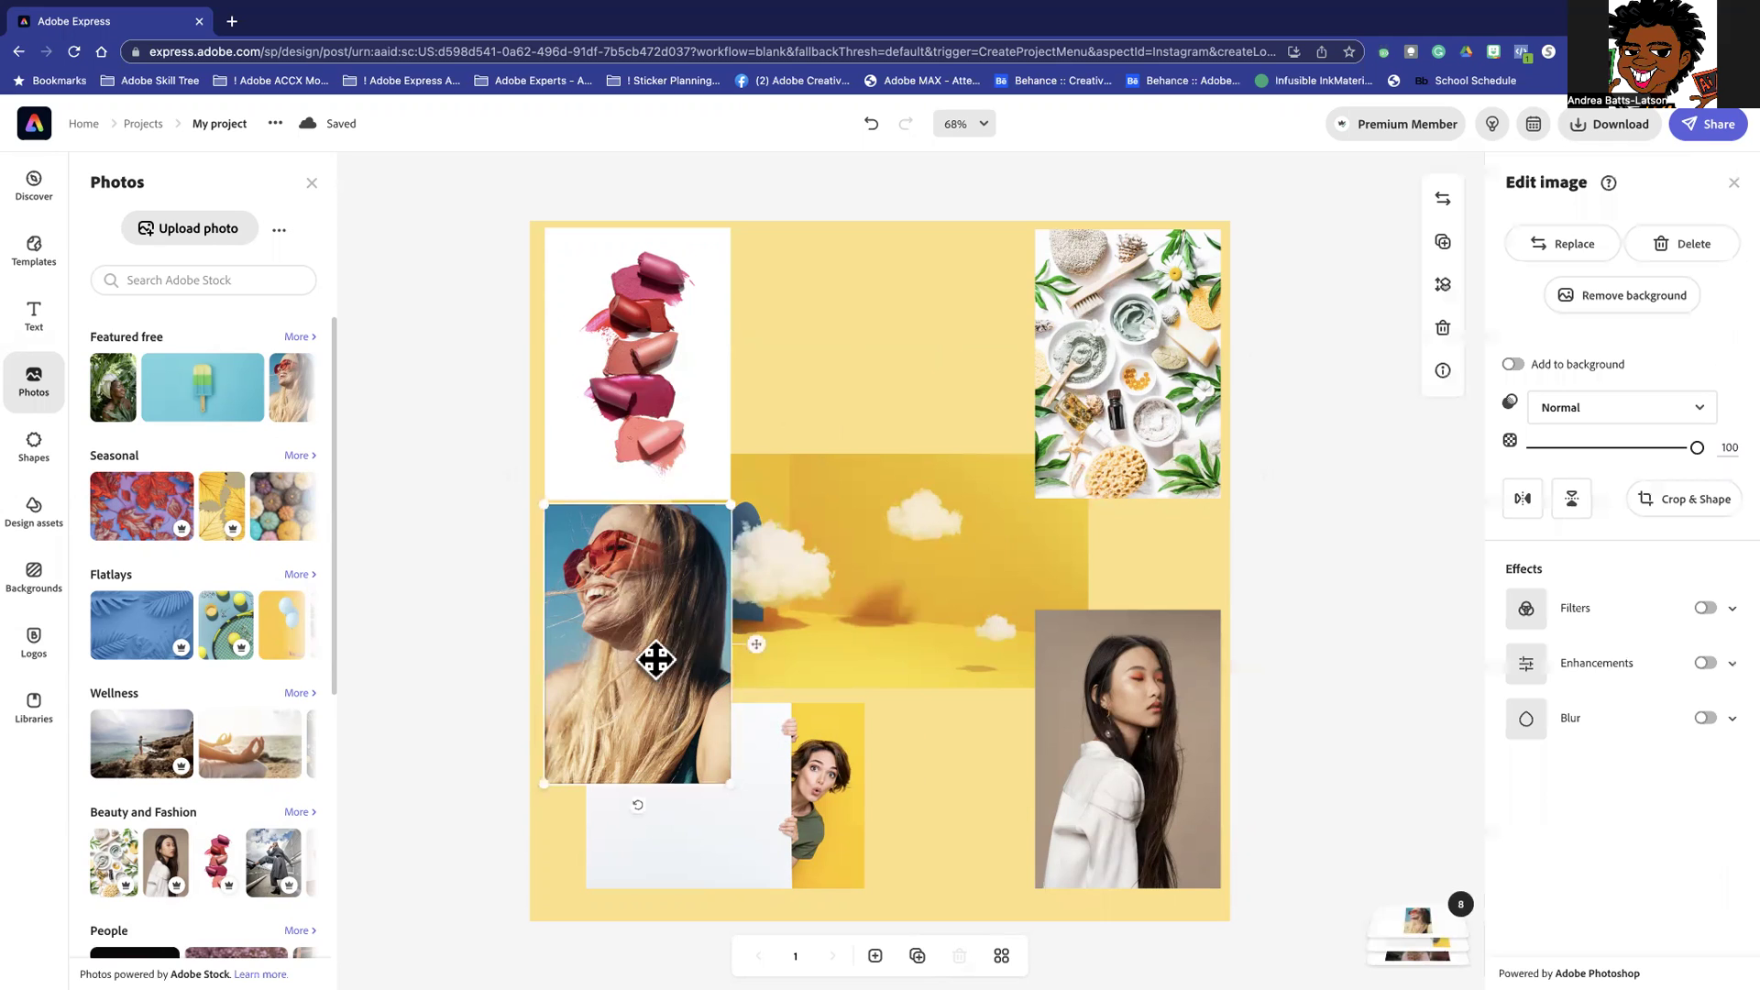
left_click(1419, 939)
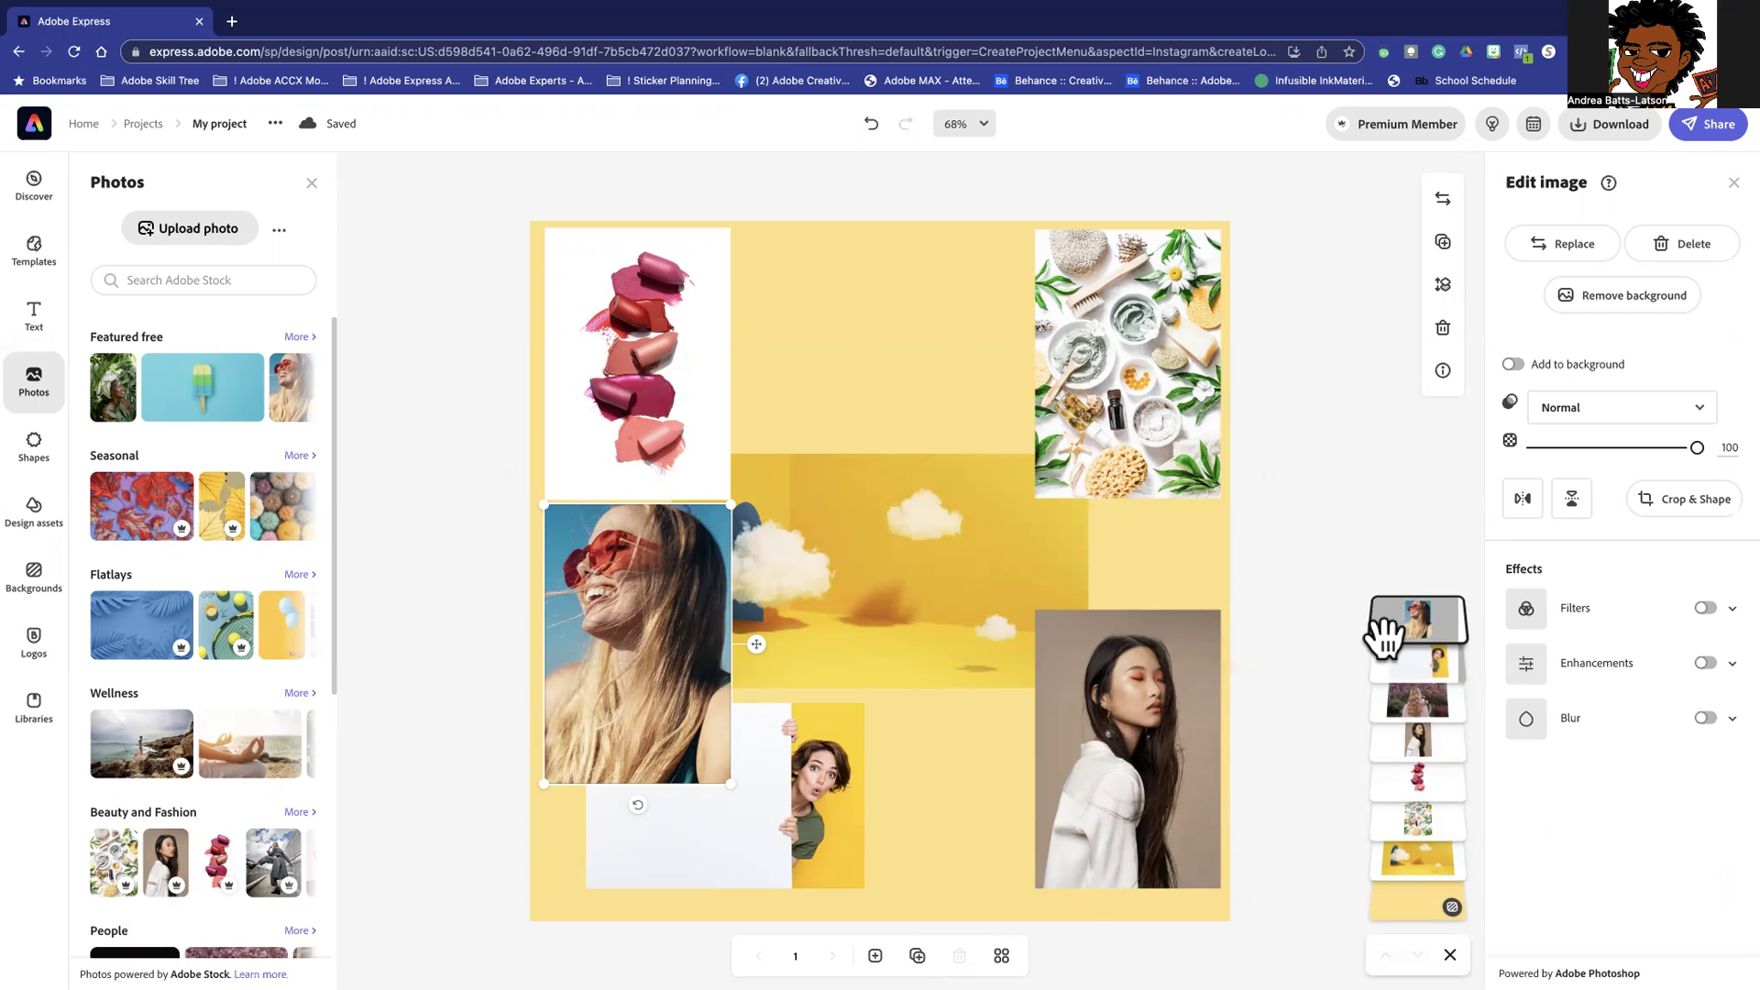
left_click(1419, 668)
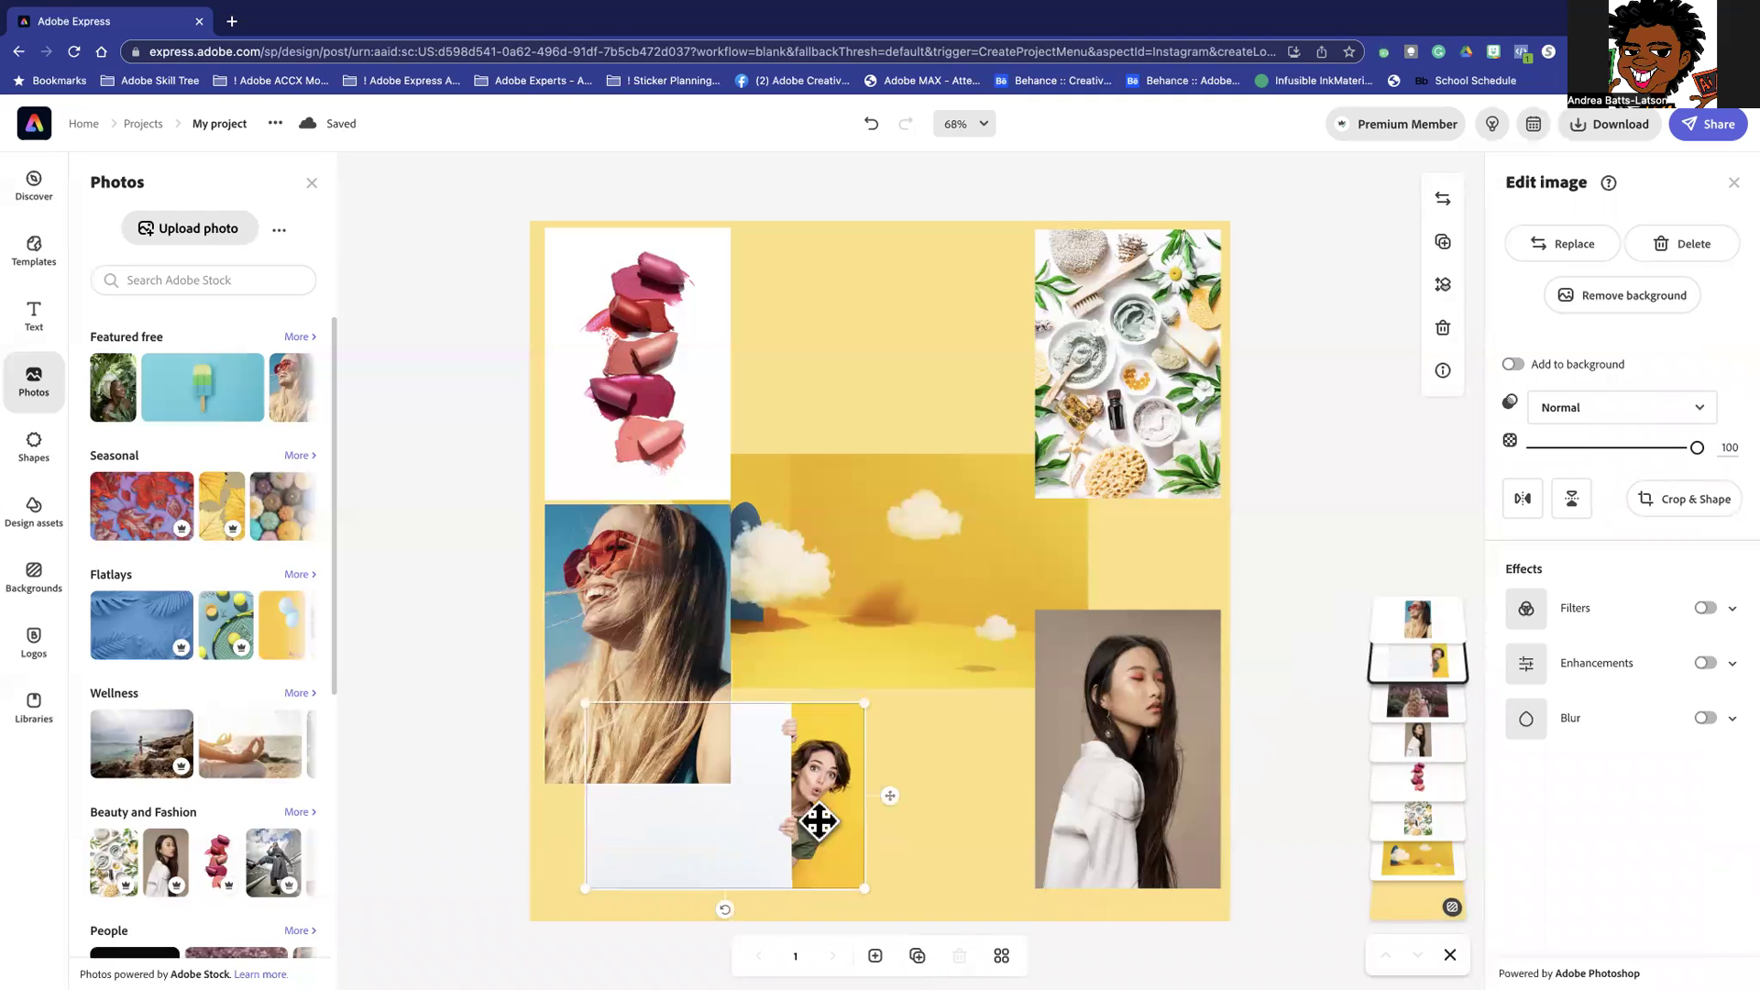
left_click(1432, 704)
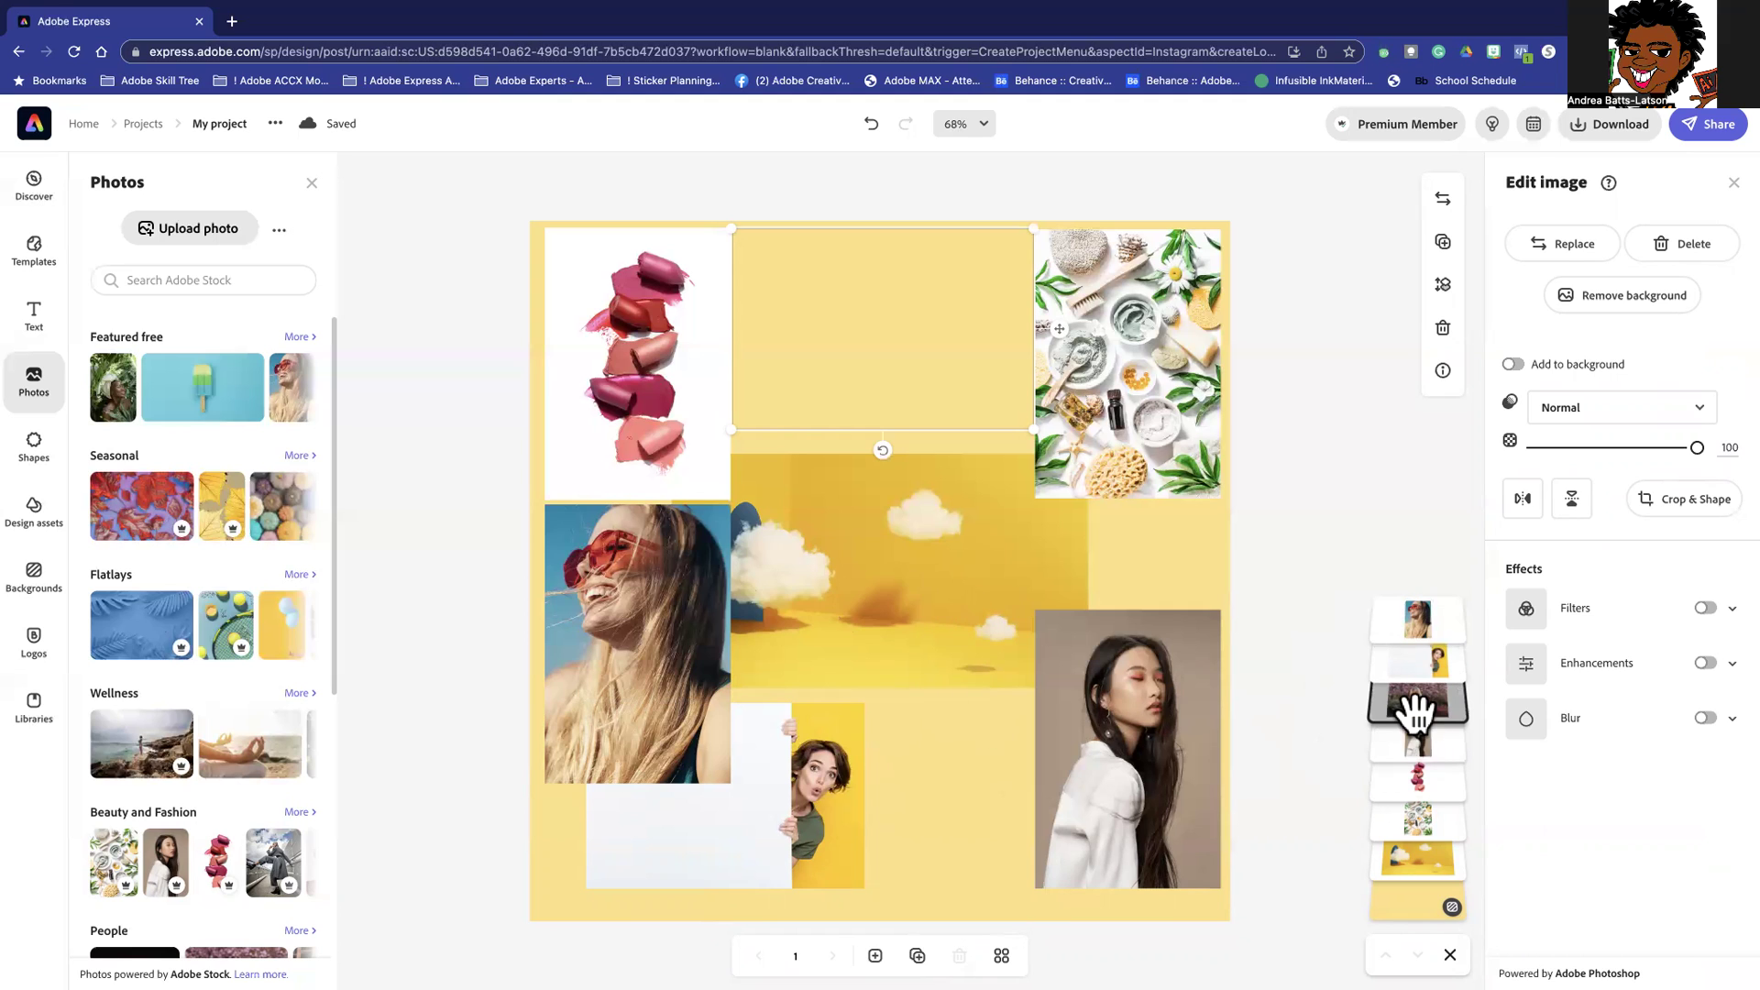
left_click_drag(1432, 713, 1419, 623)
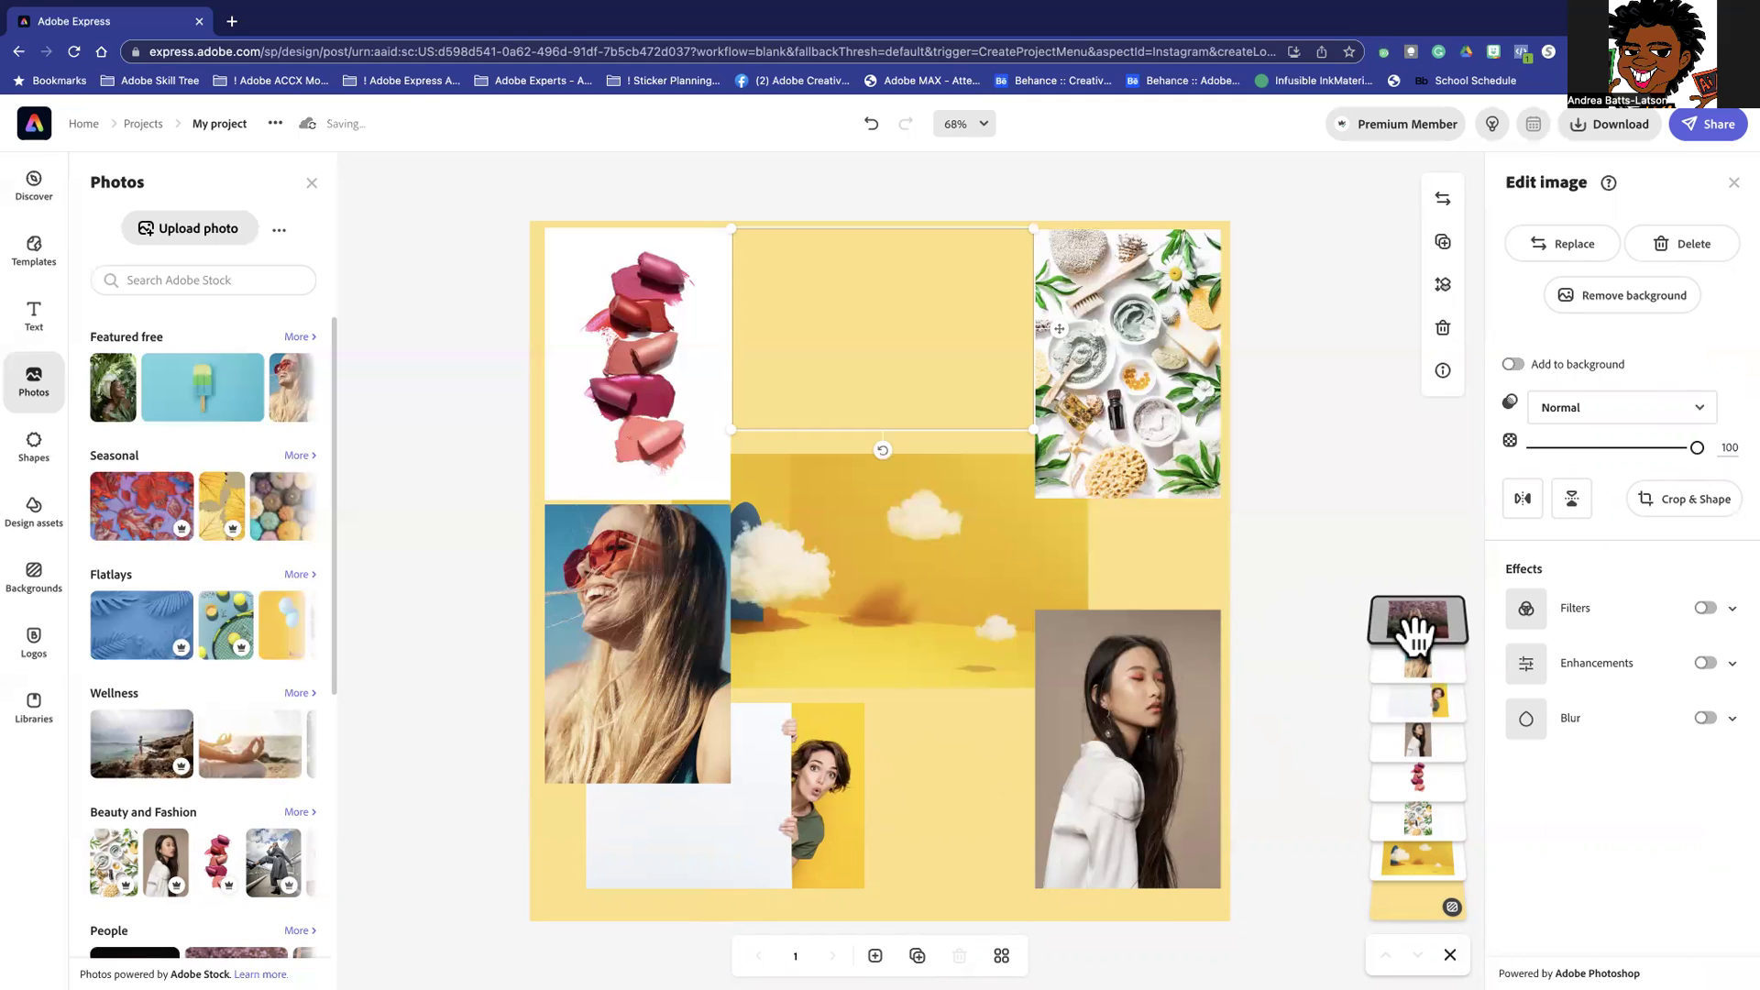
Move the pink blossom photo to the middle of the page over the yellow cloud picture, and reload the project
left_click_drag(834, 418, 849, 725)
left_click_drag(807, 668, 797, 656)
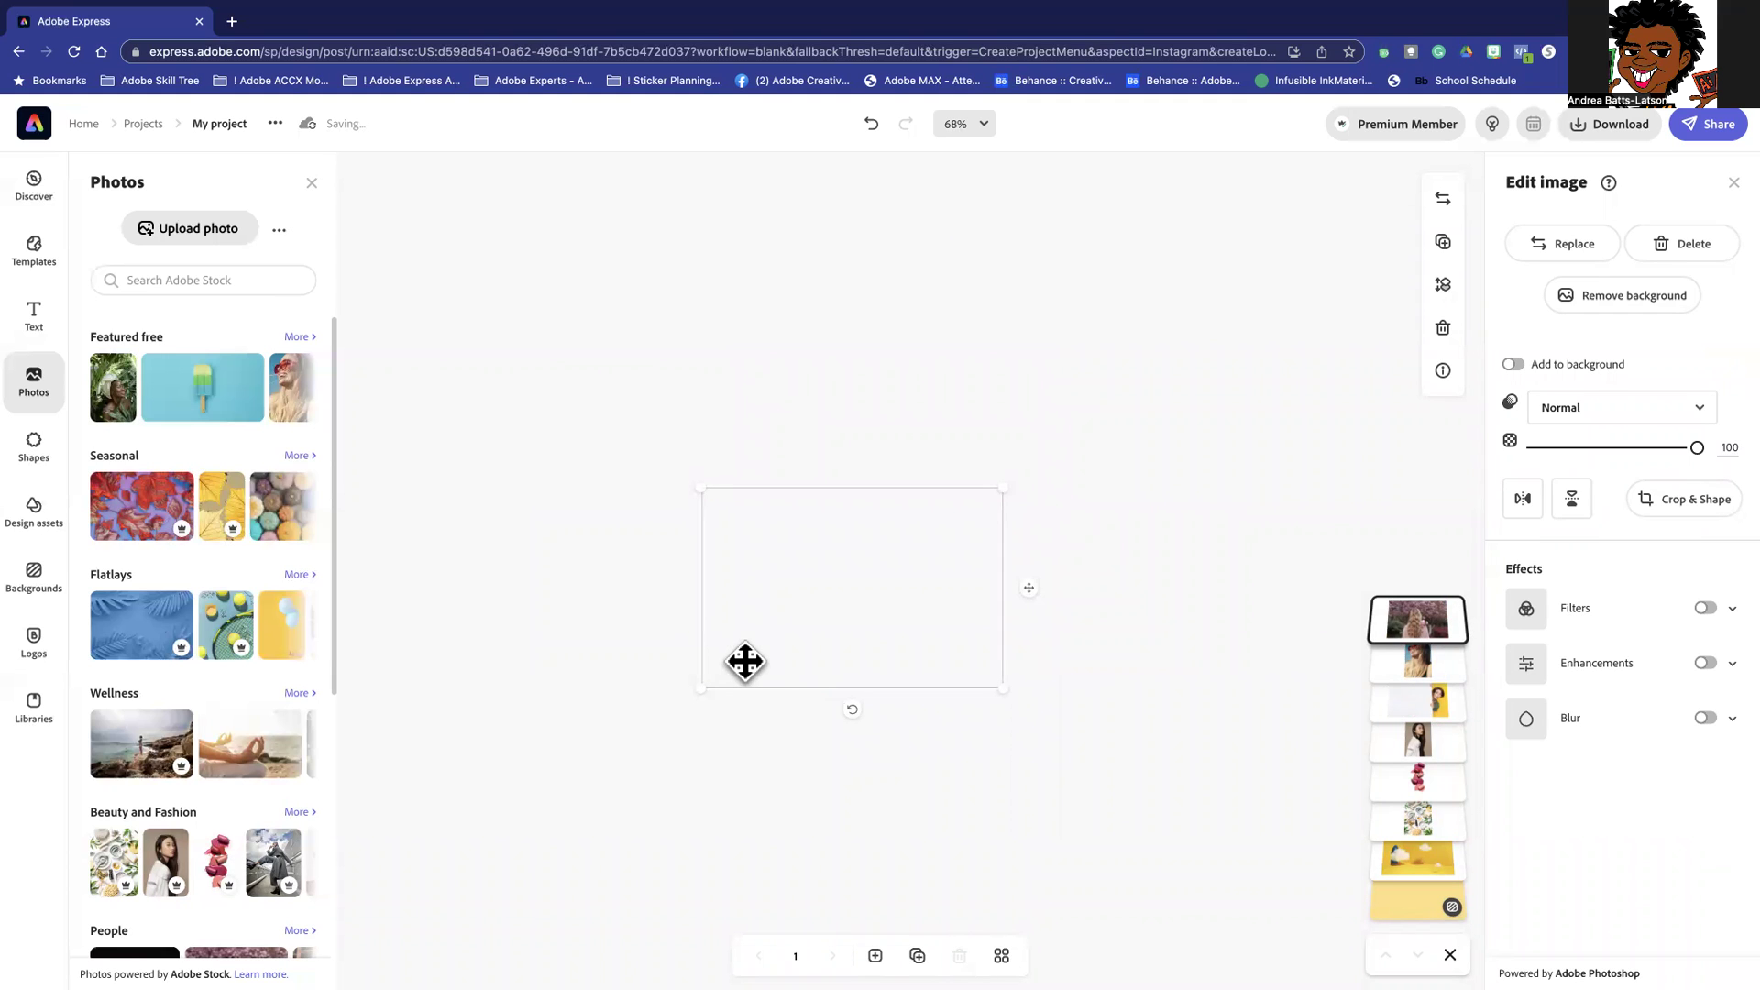
left_click(552, 638)
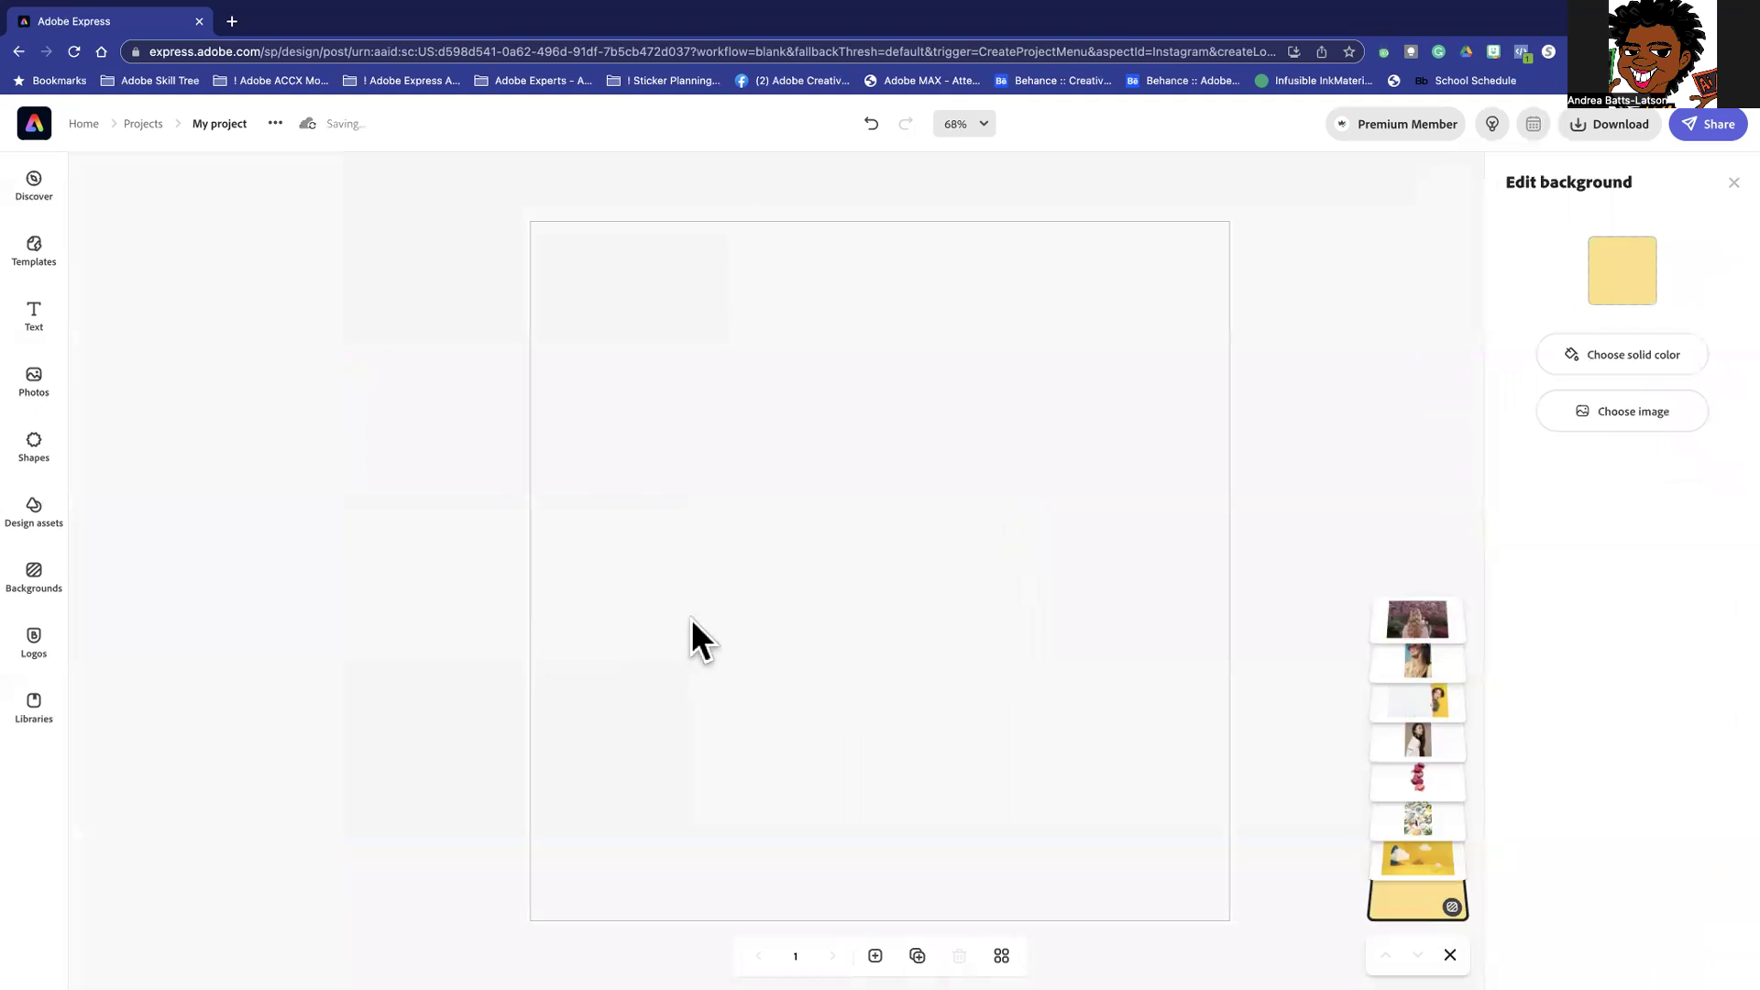
left_click(899, 580)
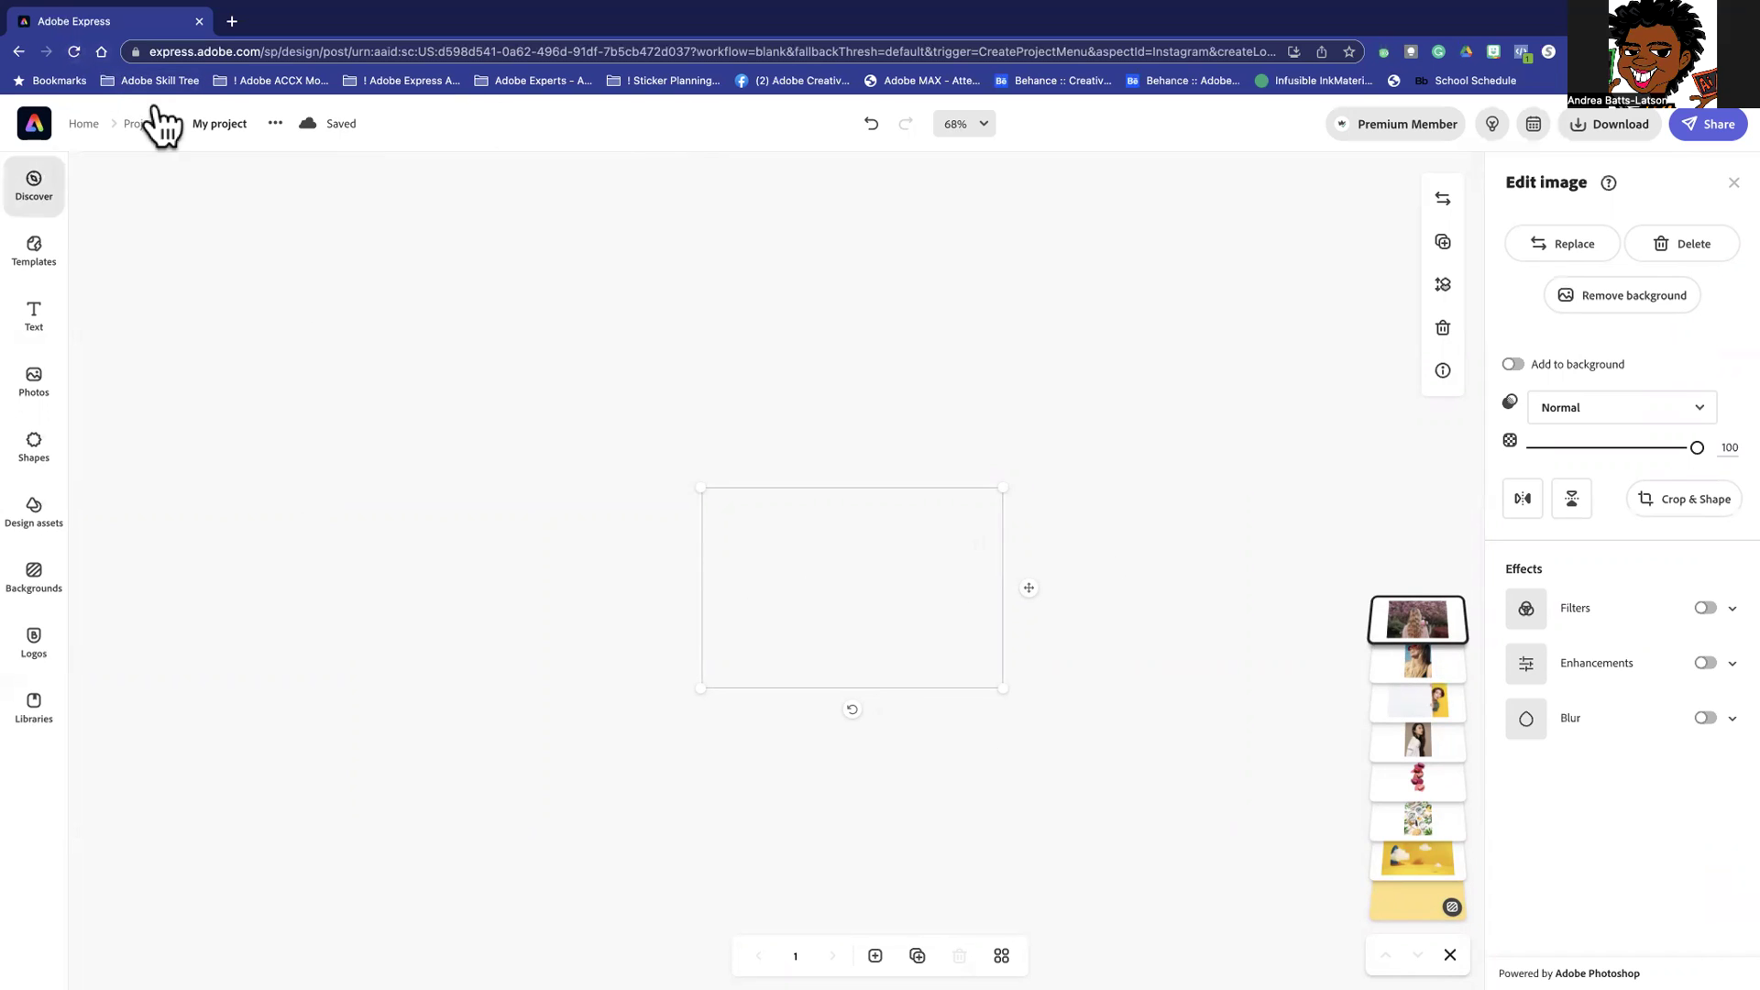
left_click(74, 51)
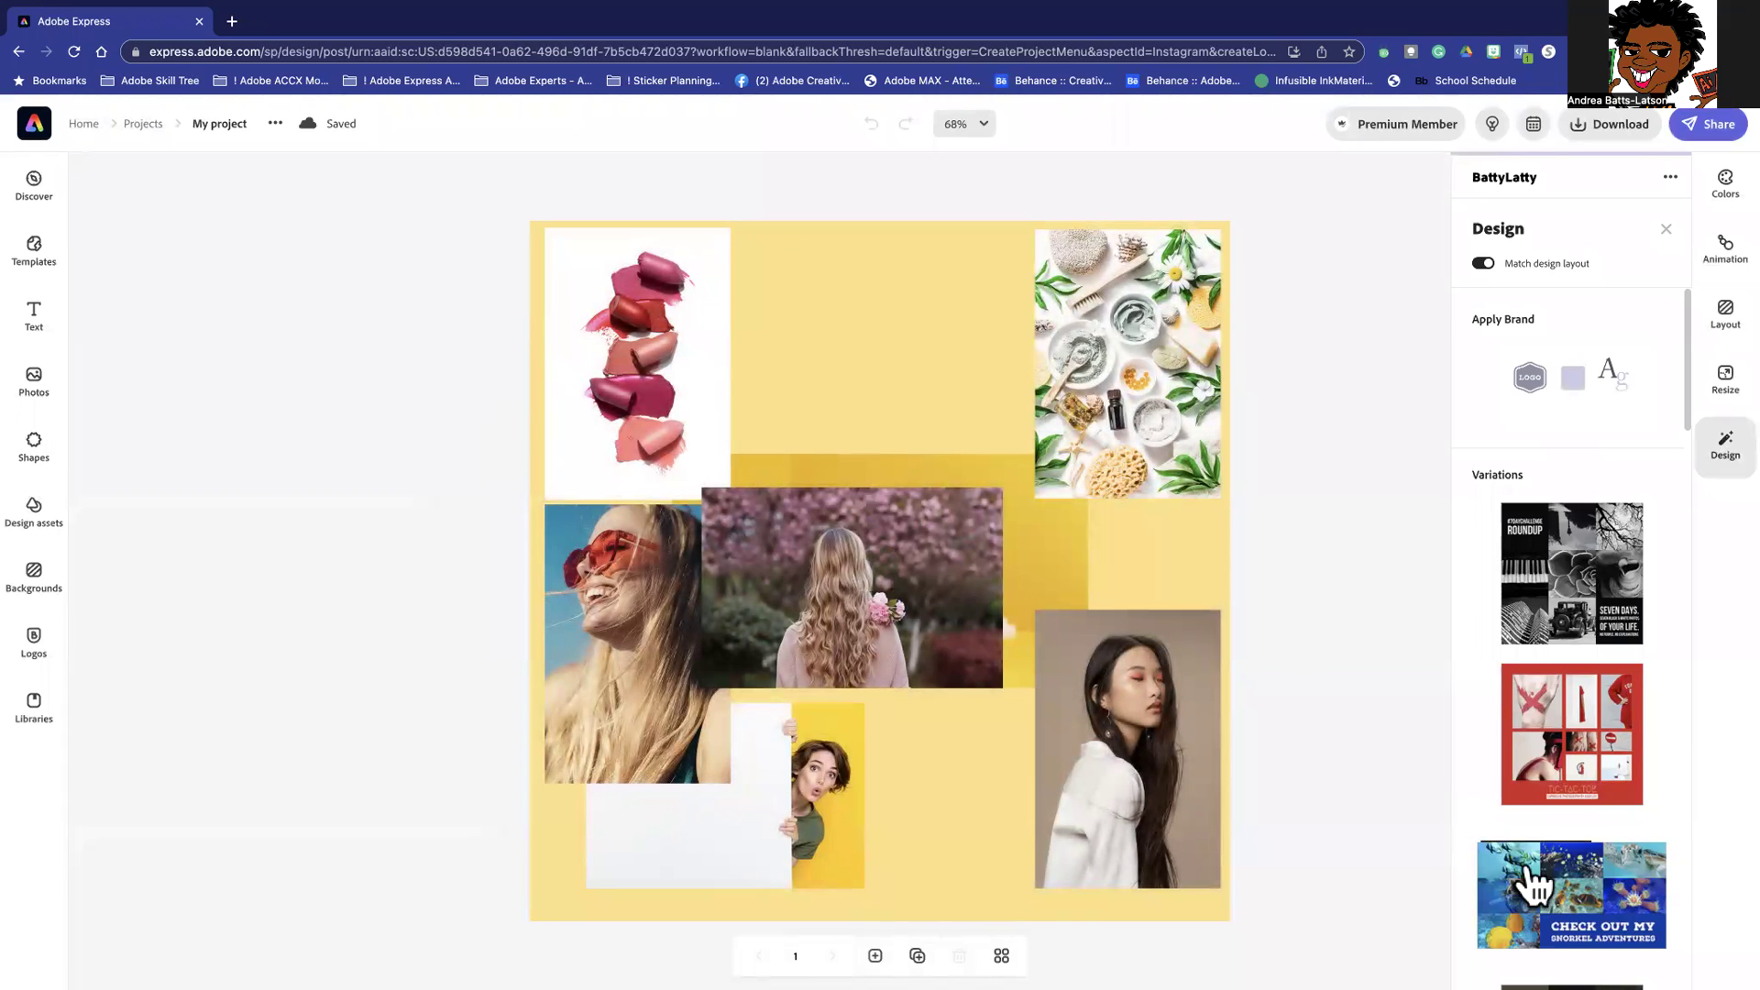
Gather the blossom, red-sunglasses and white-jacket portraits in an overlapping pile at the page's lower-left corner
left_click(813, 546)
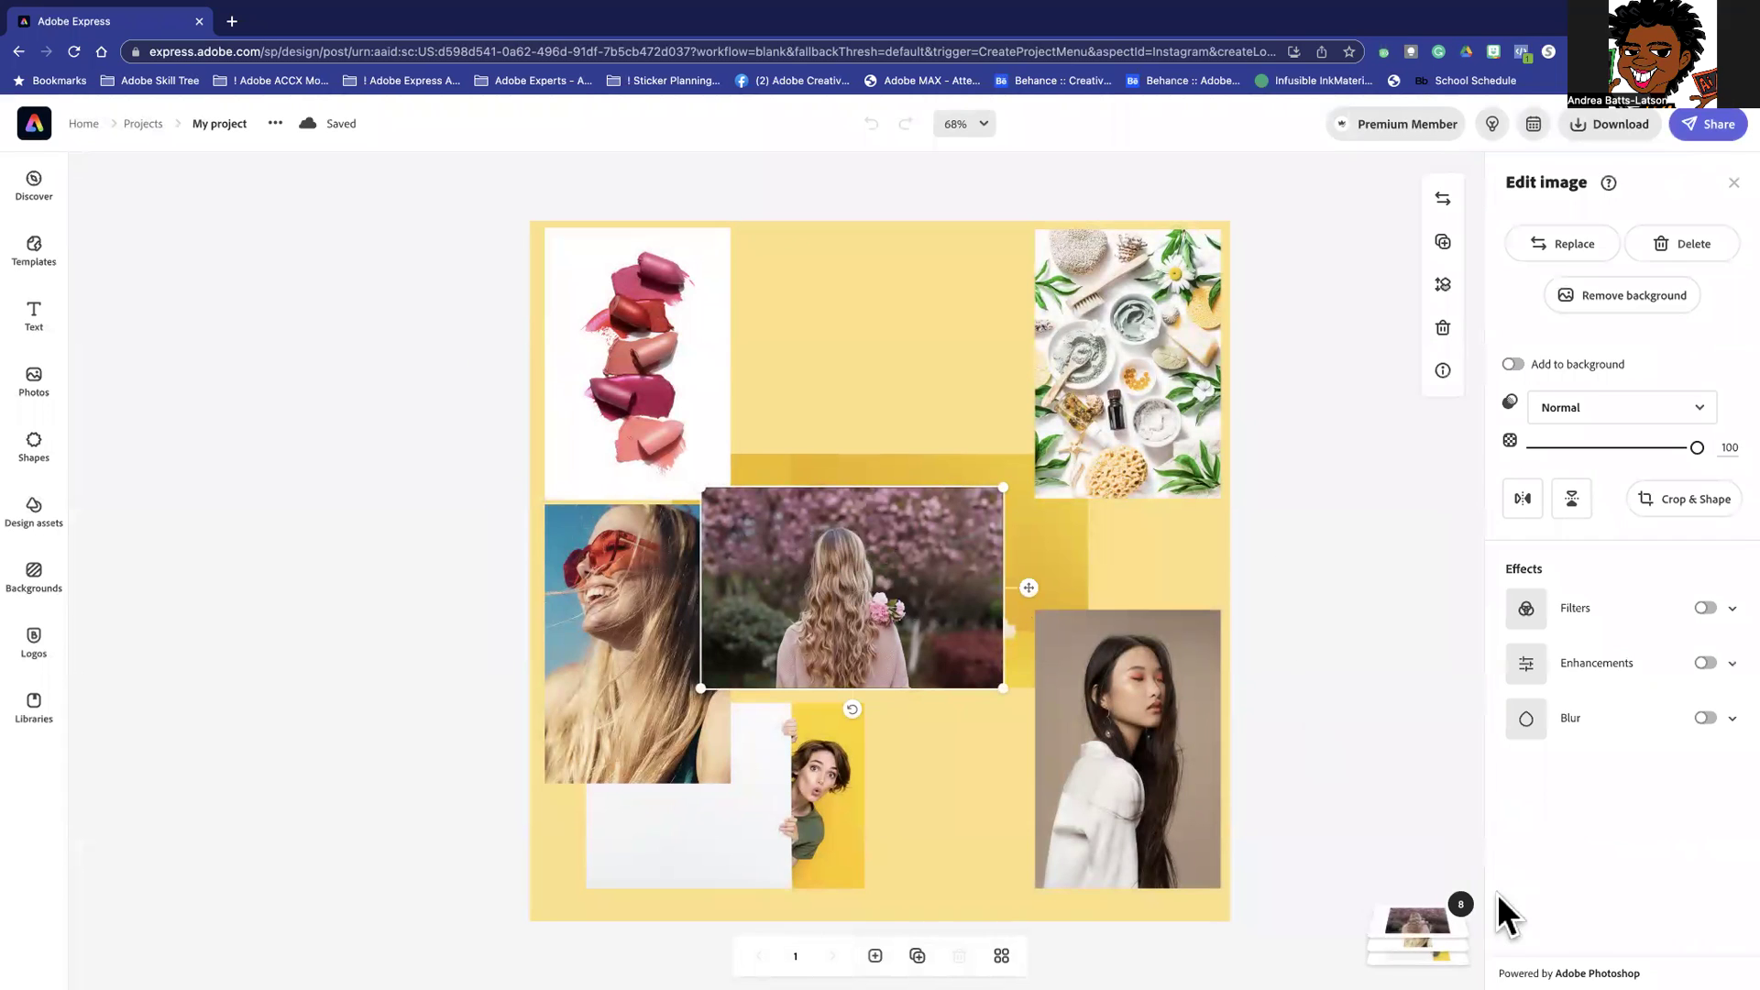
mouse_move(1392, 926)
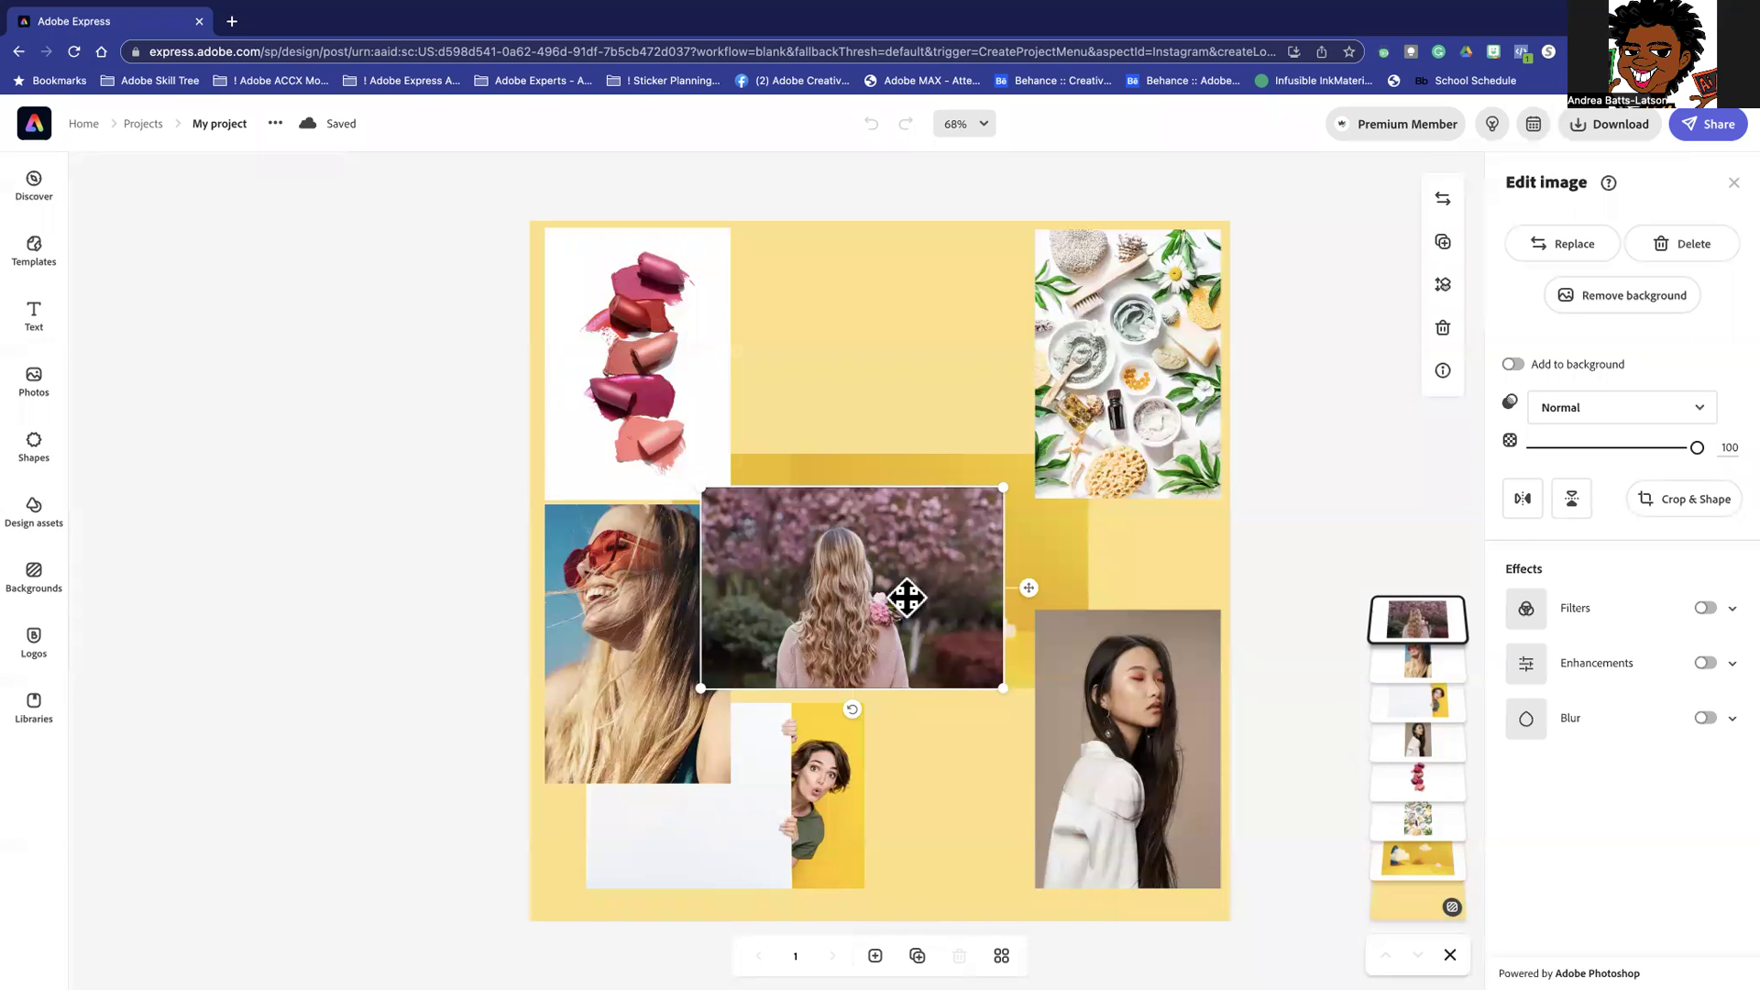
left_click_drag(861, 590, 706, 792)
left_click_drag(673, 636, 692, 790)
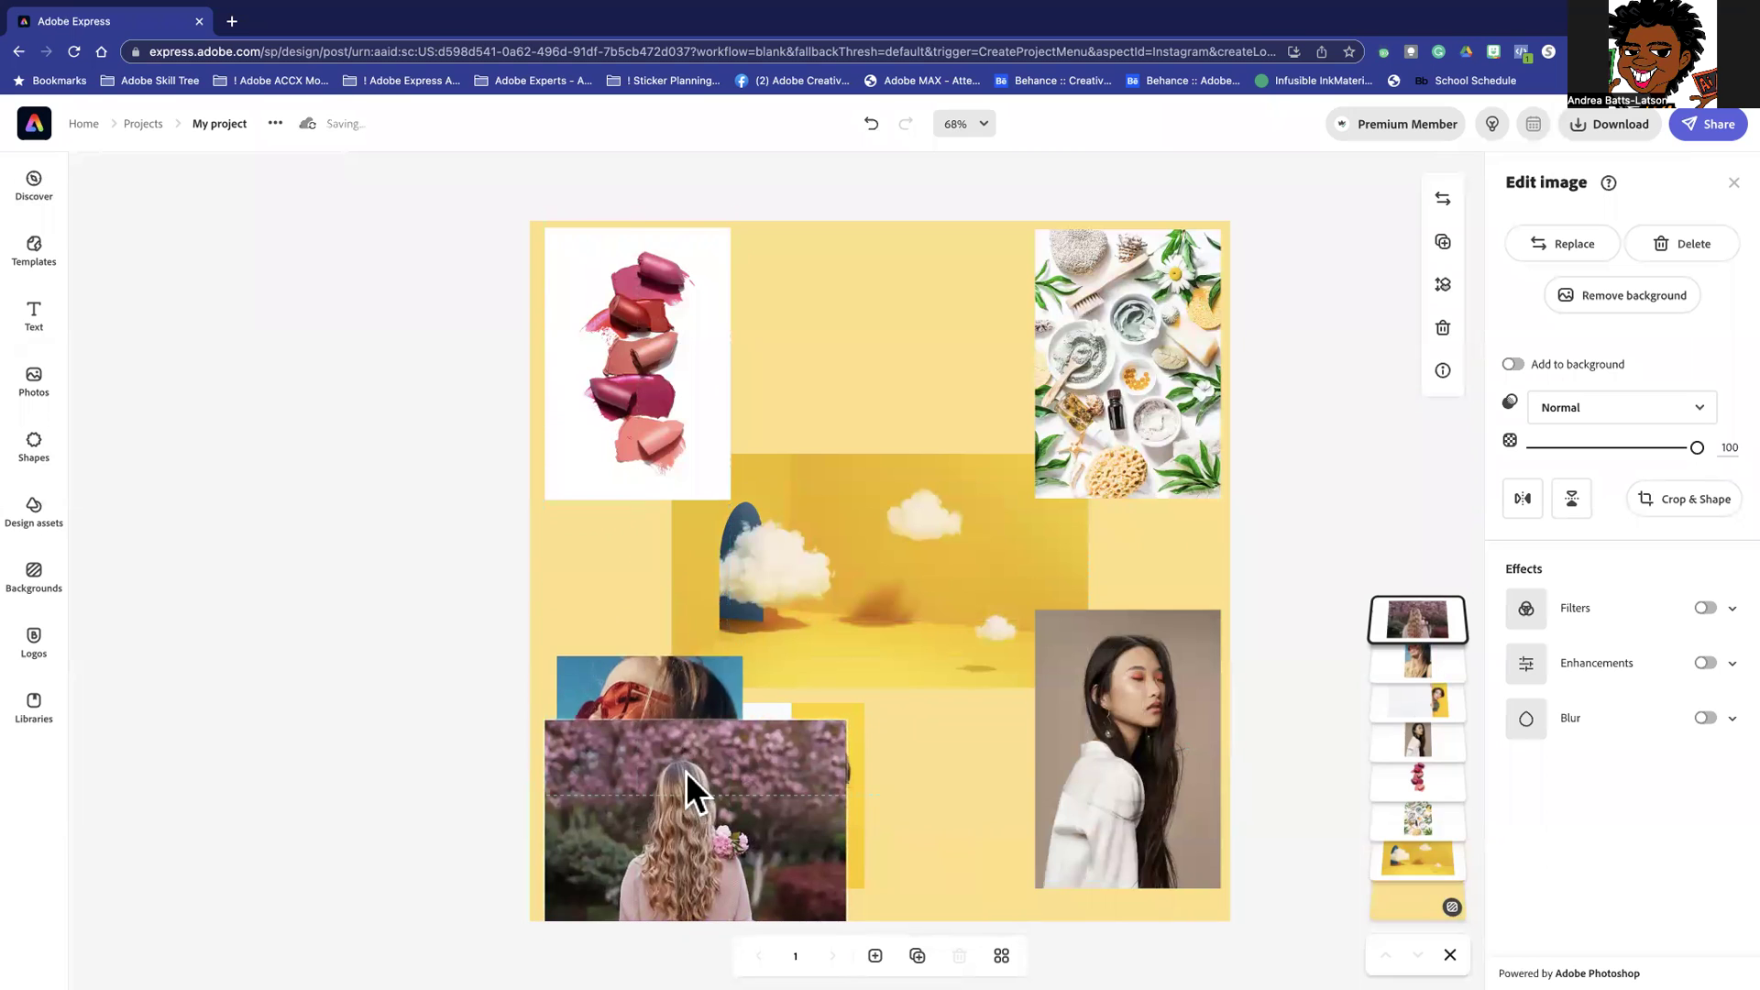
left_click_drag(1088, 728, 640, 790)
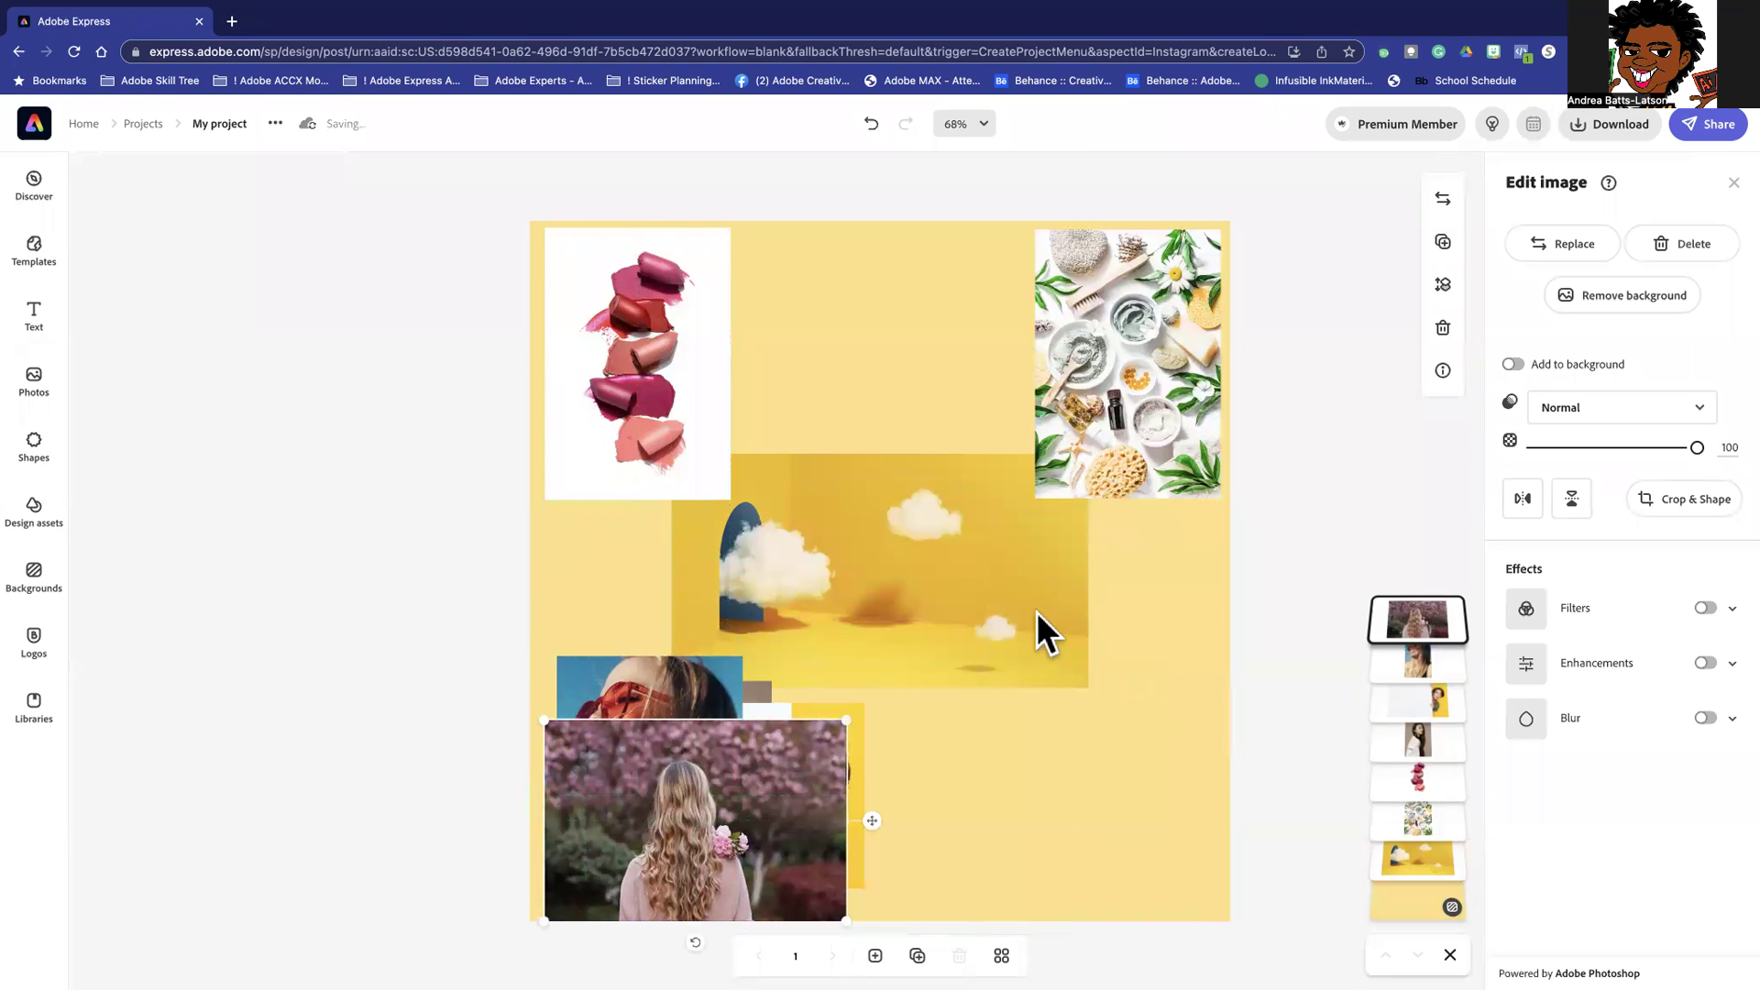
Shift the yellow cloud picture slightly to the right and add it to the page background
left_click_drag(954, 591, 909, 598)
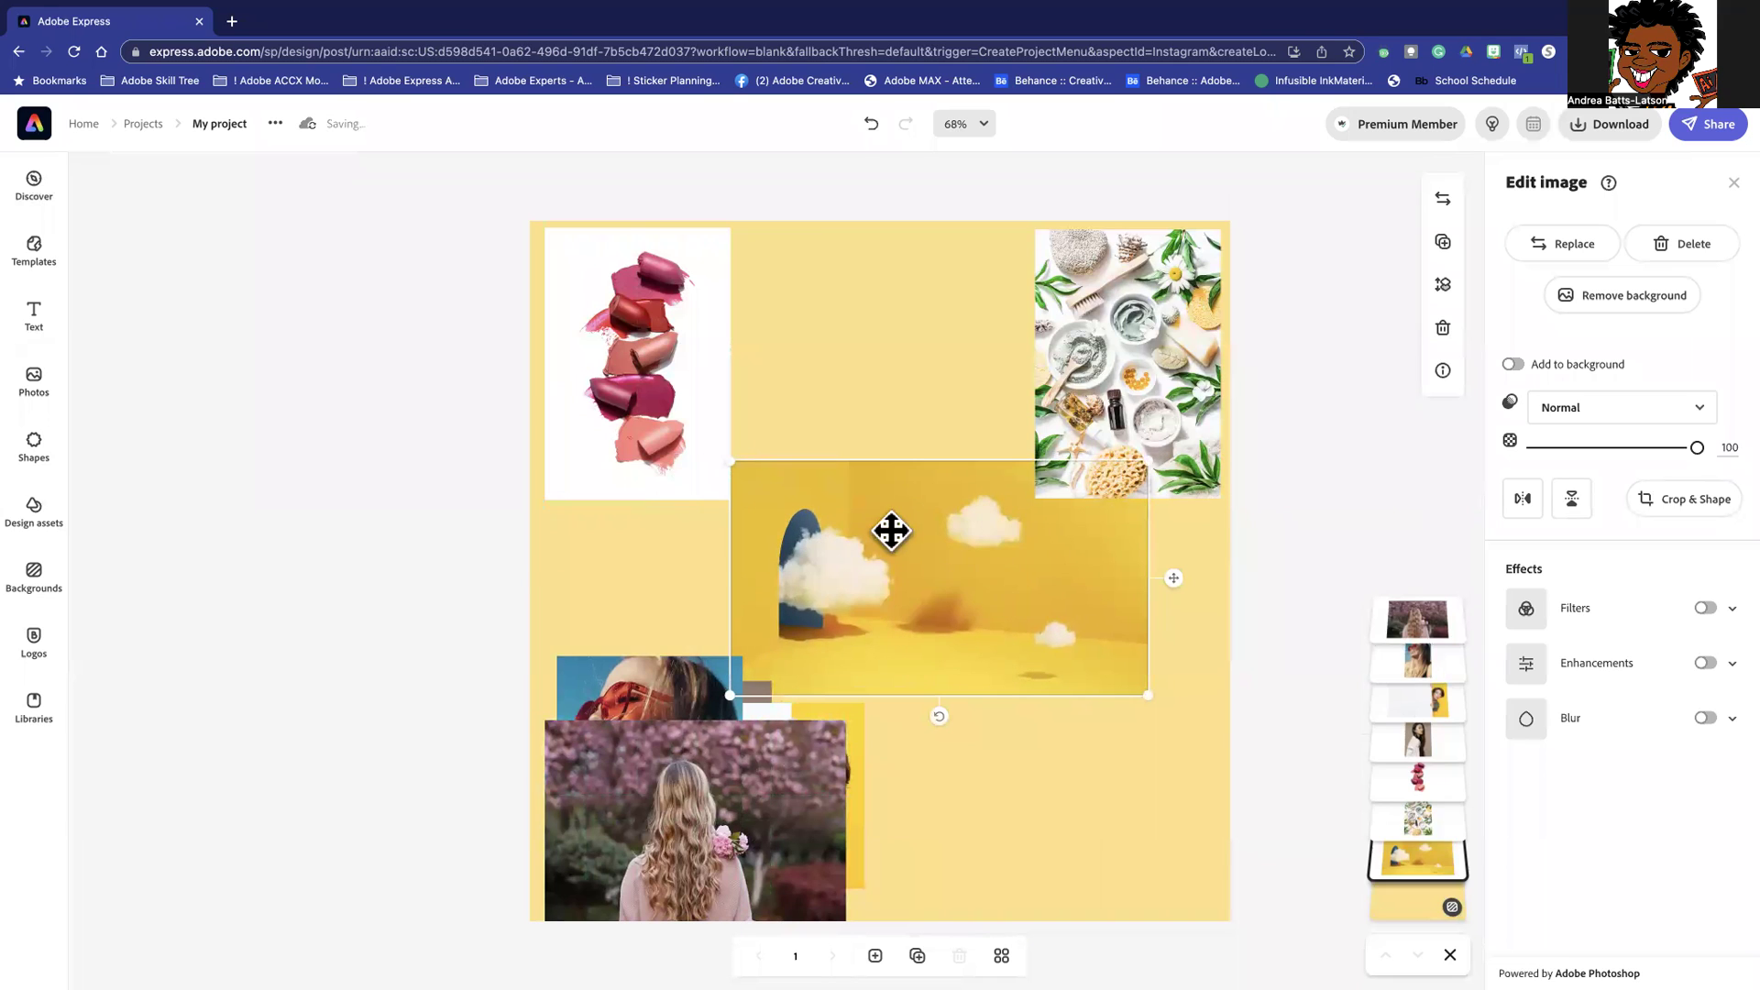
left_click_drag(892, 526, 866, 508)
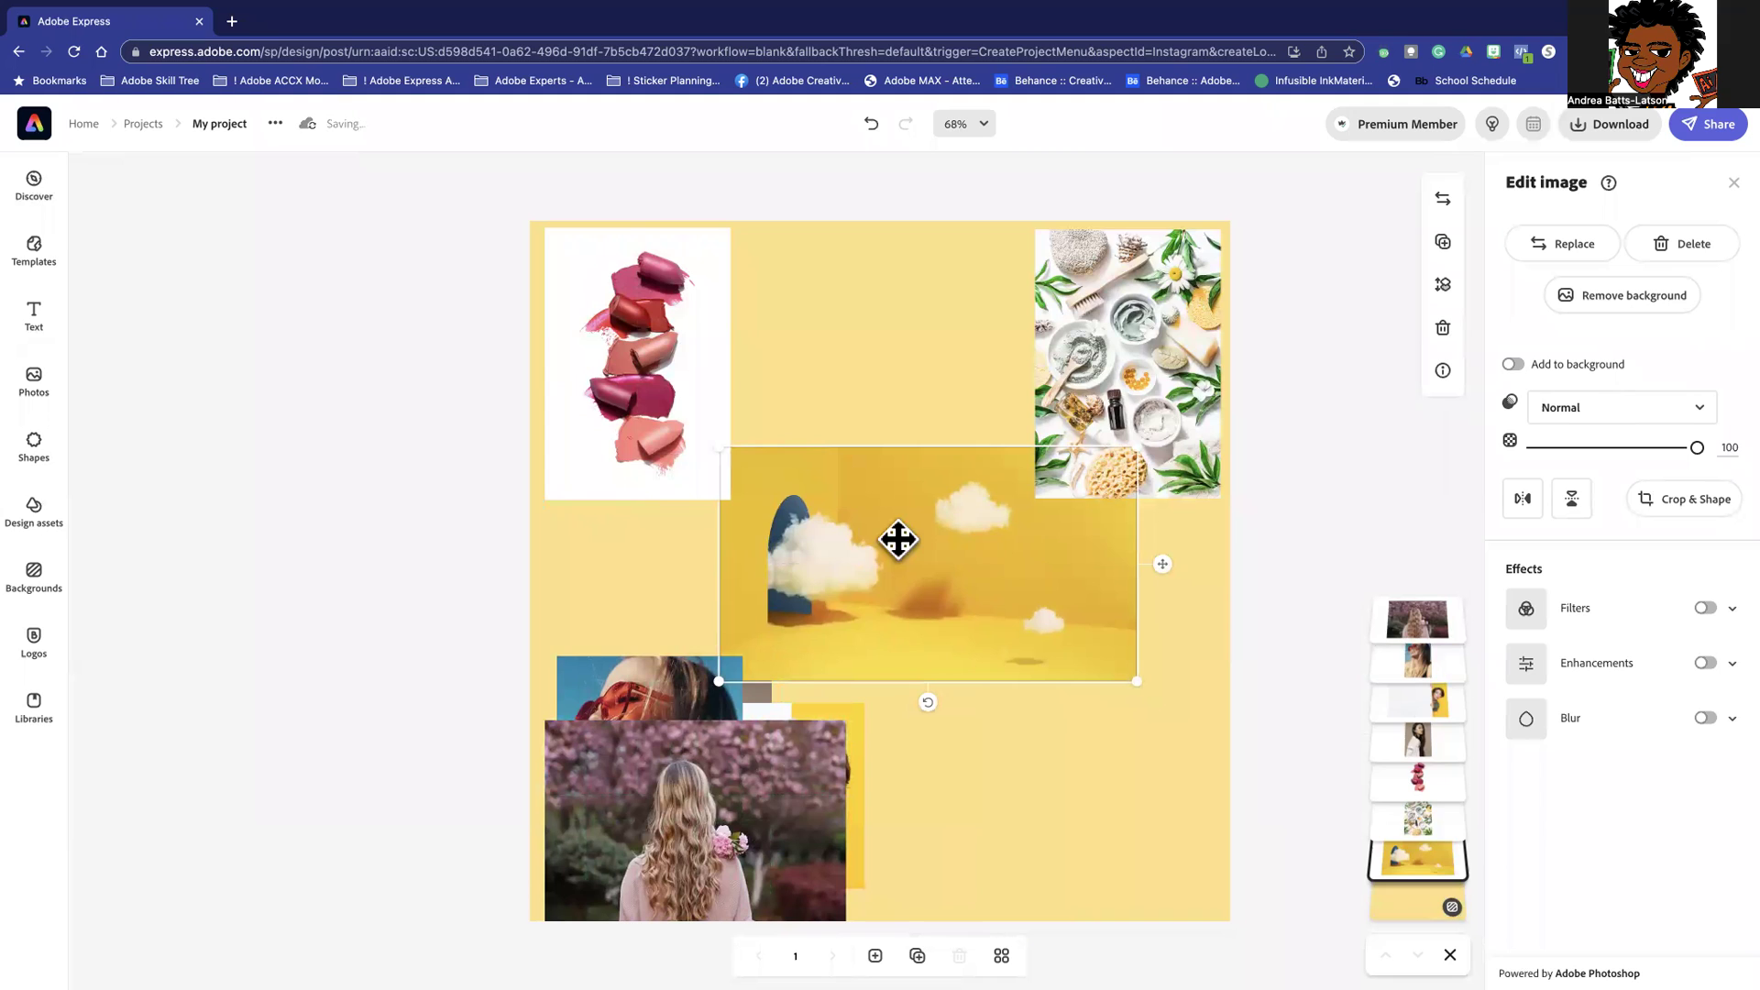
left_click(300, 564)
left_click(902, 544)
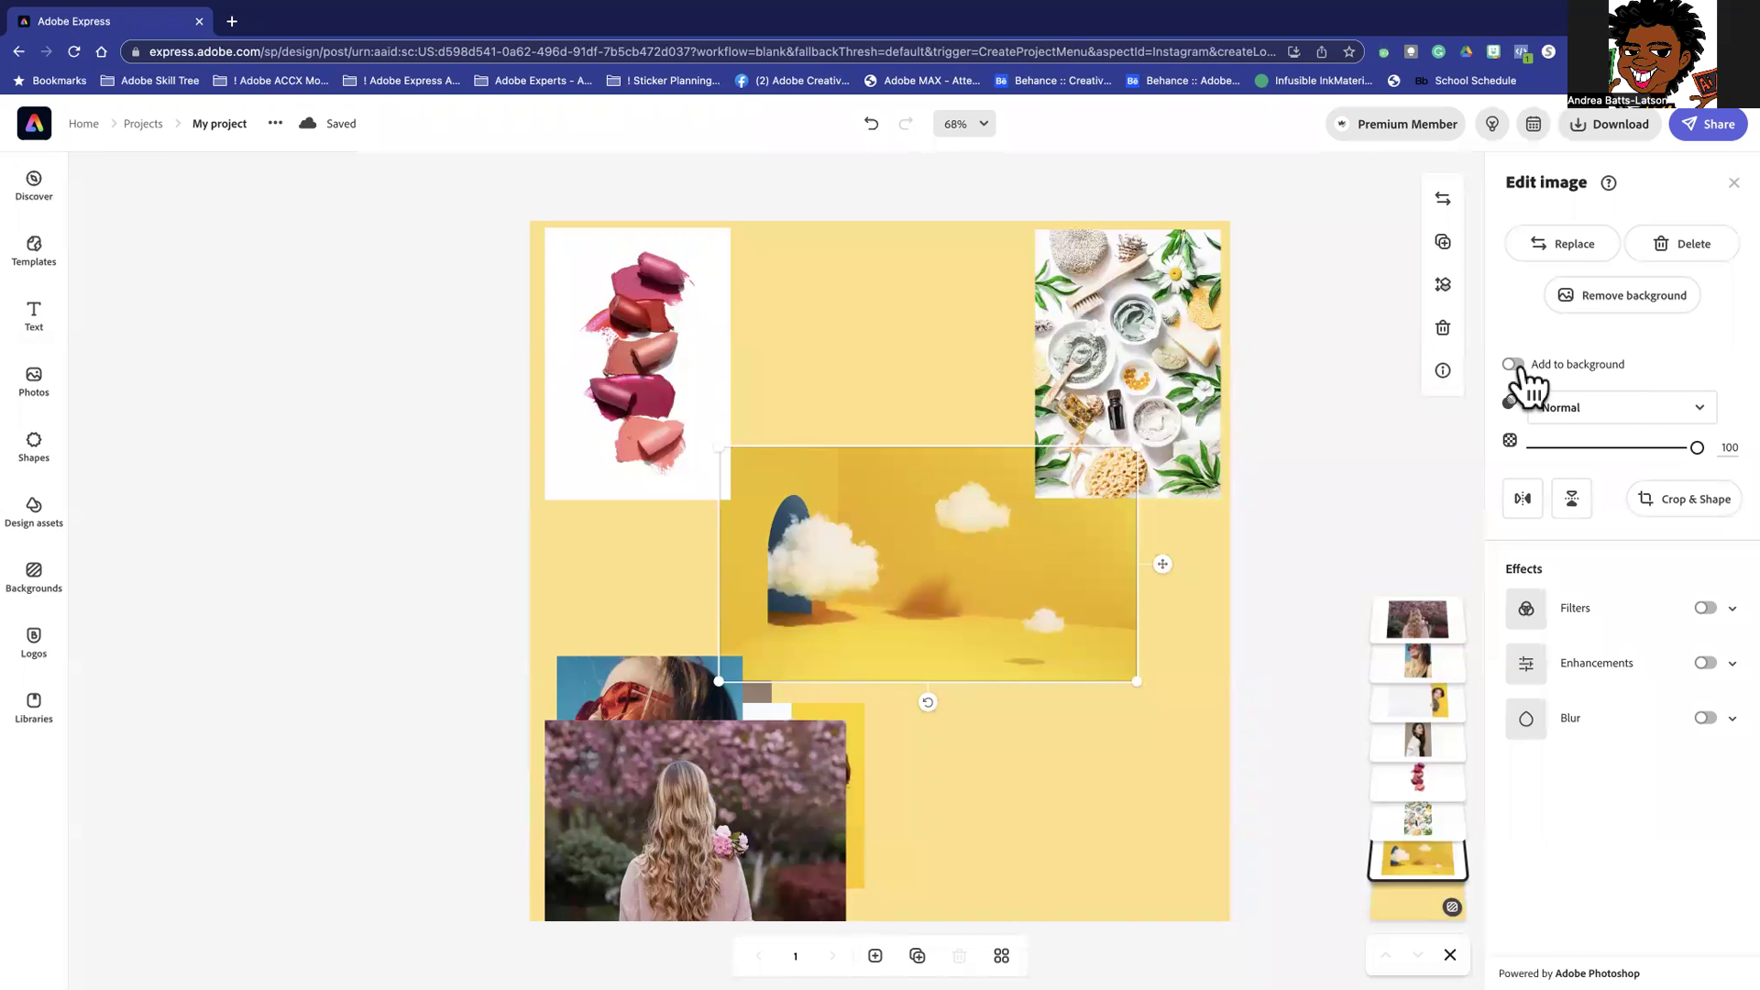
left_click(1513, 364)
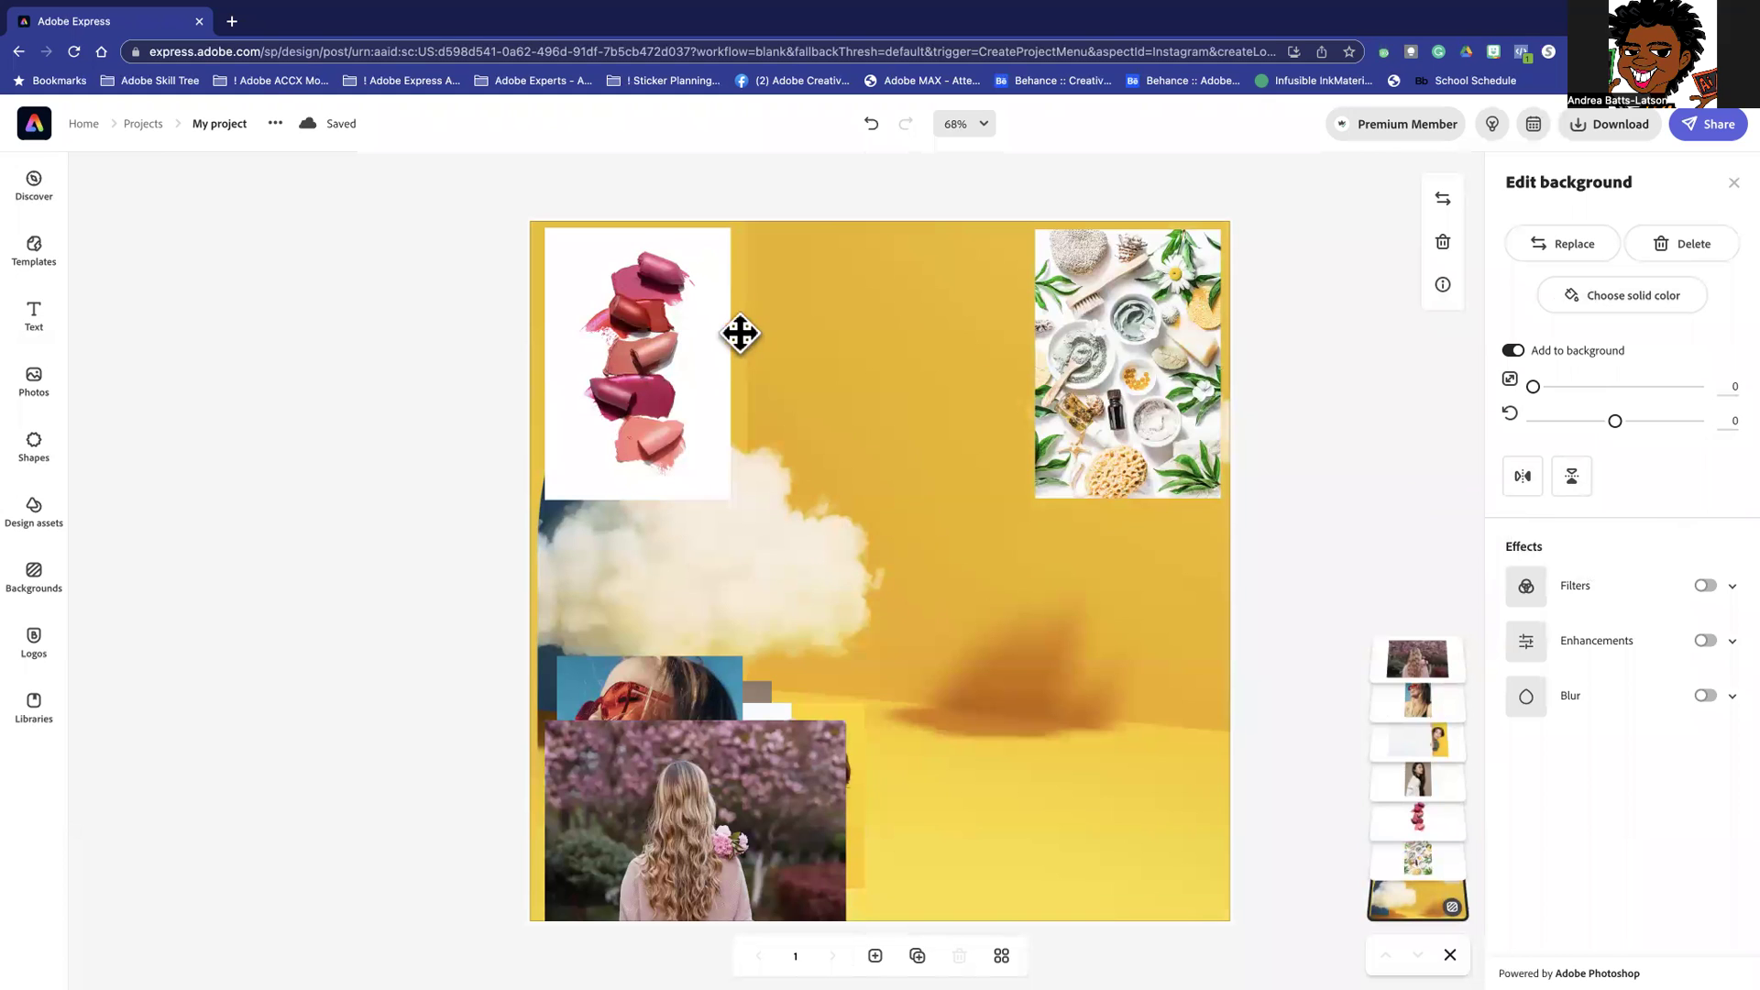
Remove the background of the lipstick photo and move the cutout onto the shadow in the page's lower-right area
left_click(649, 347)
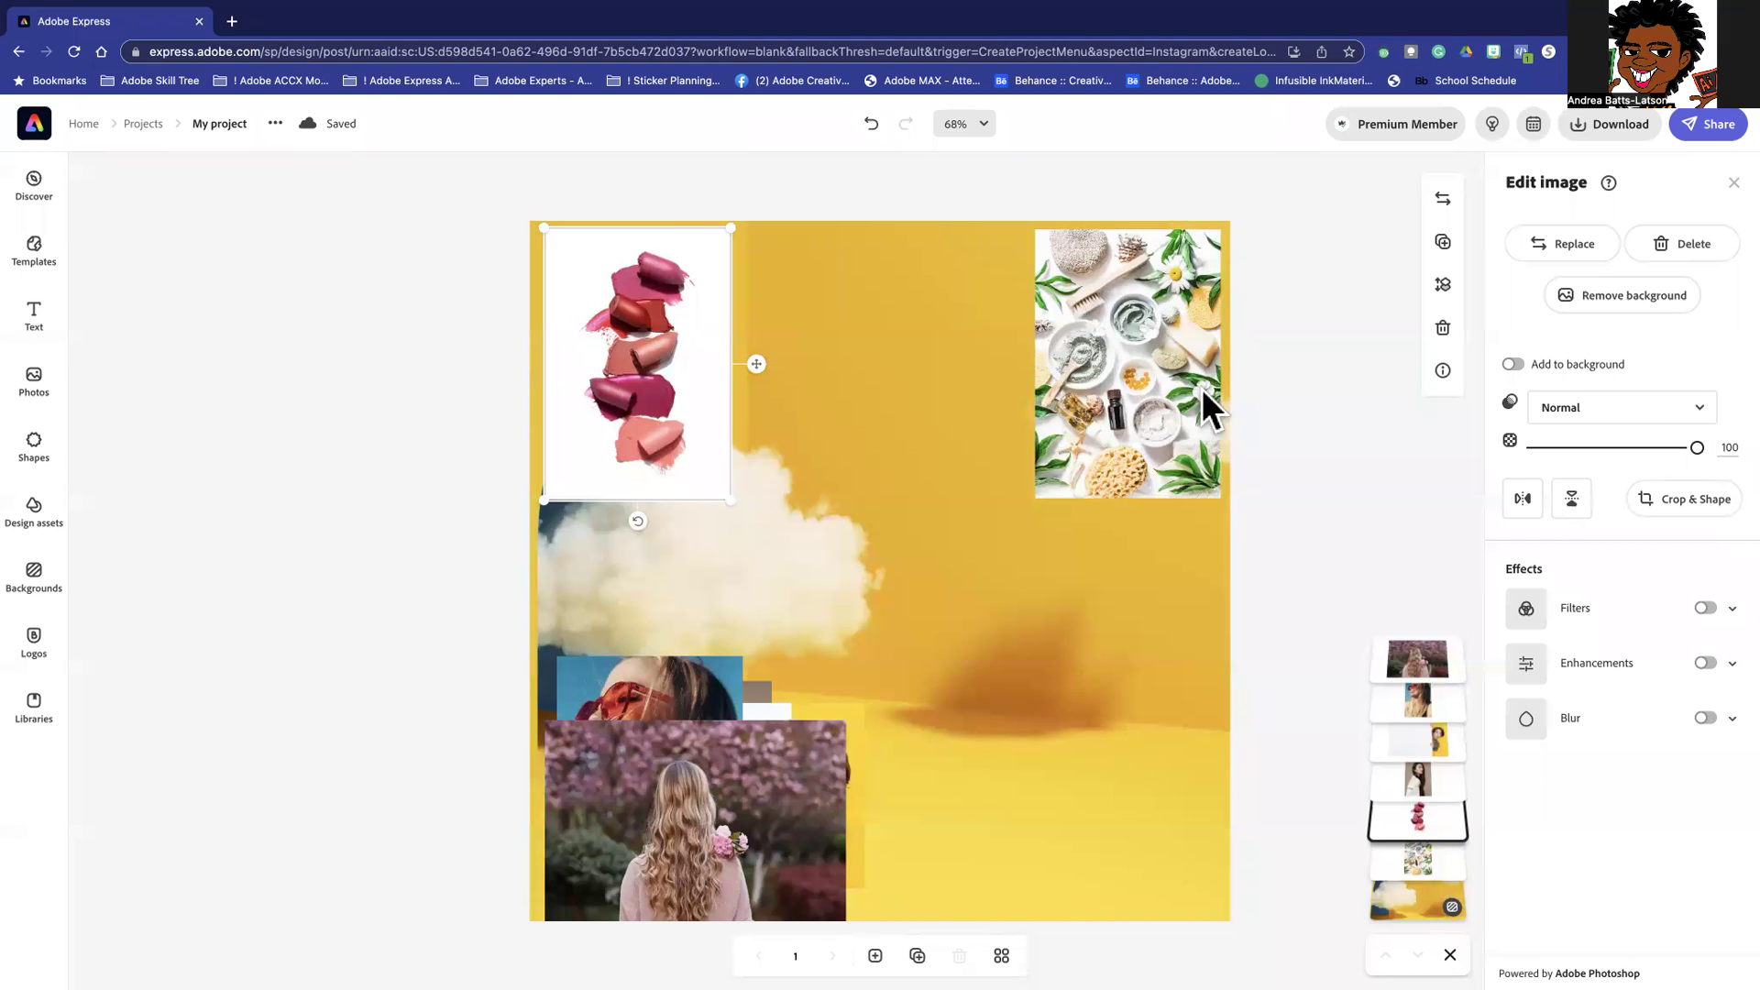
left_click(1597, 293)
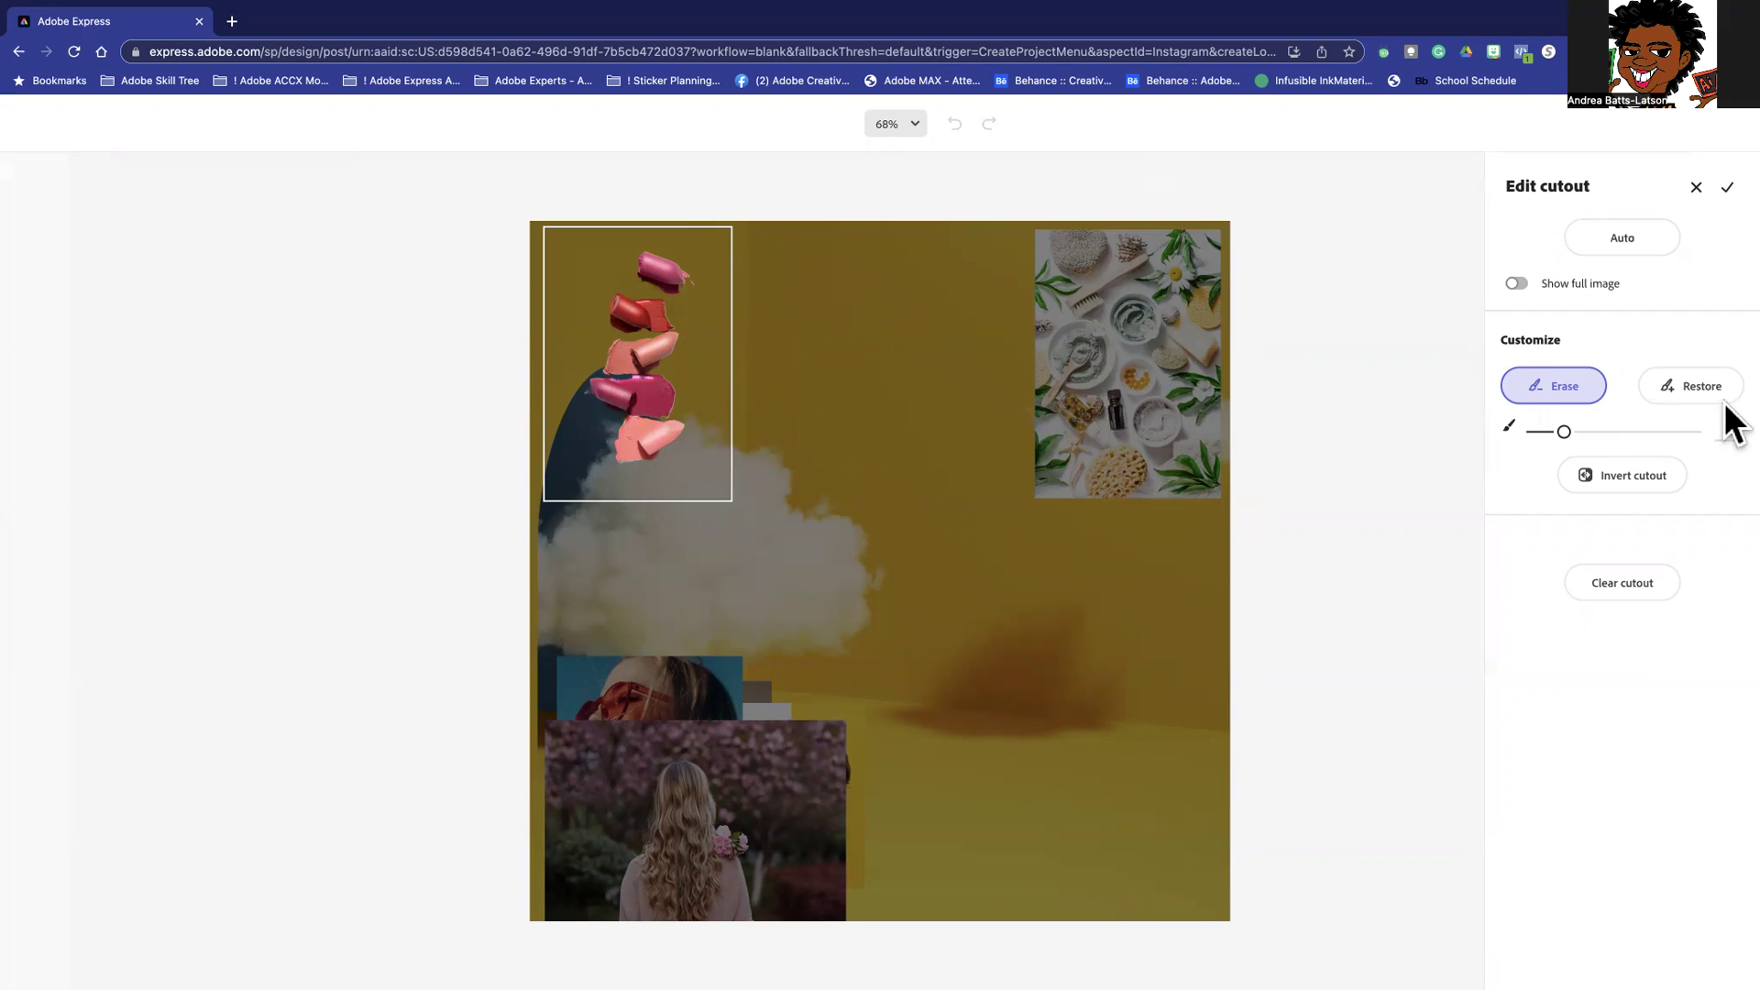
left_click(1722, 191)
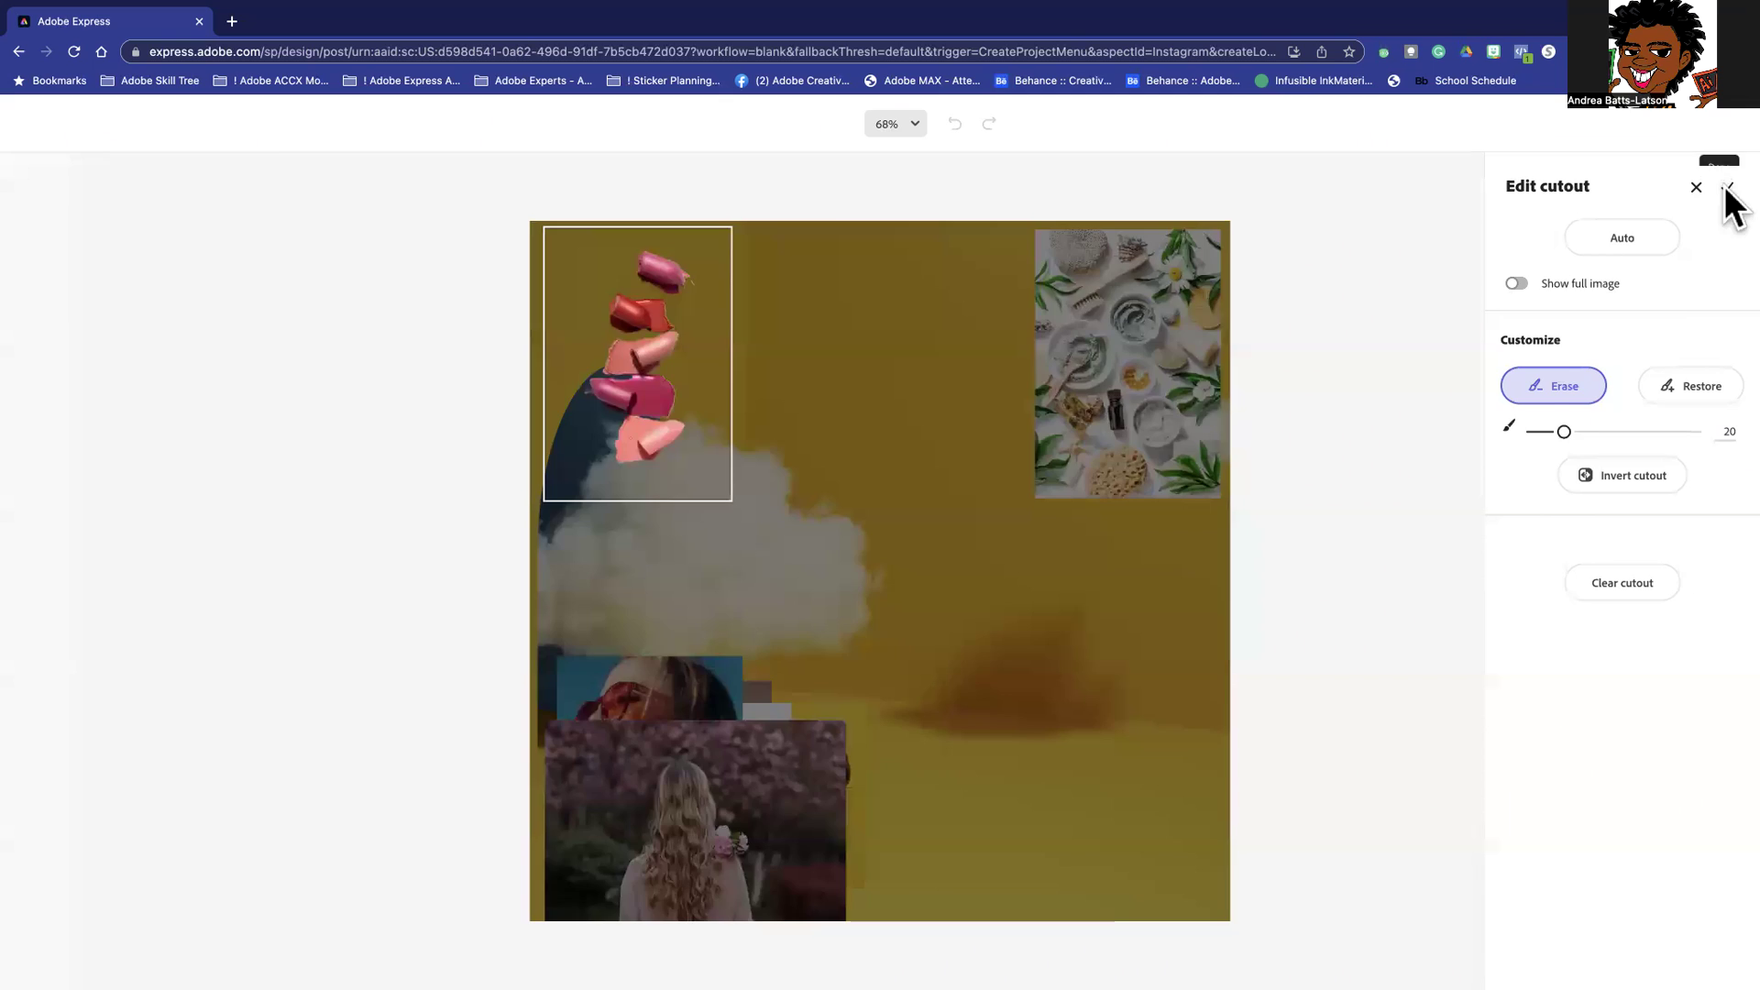
left_click_drag(641, 417, 1005, 787)
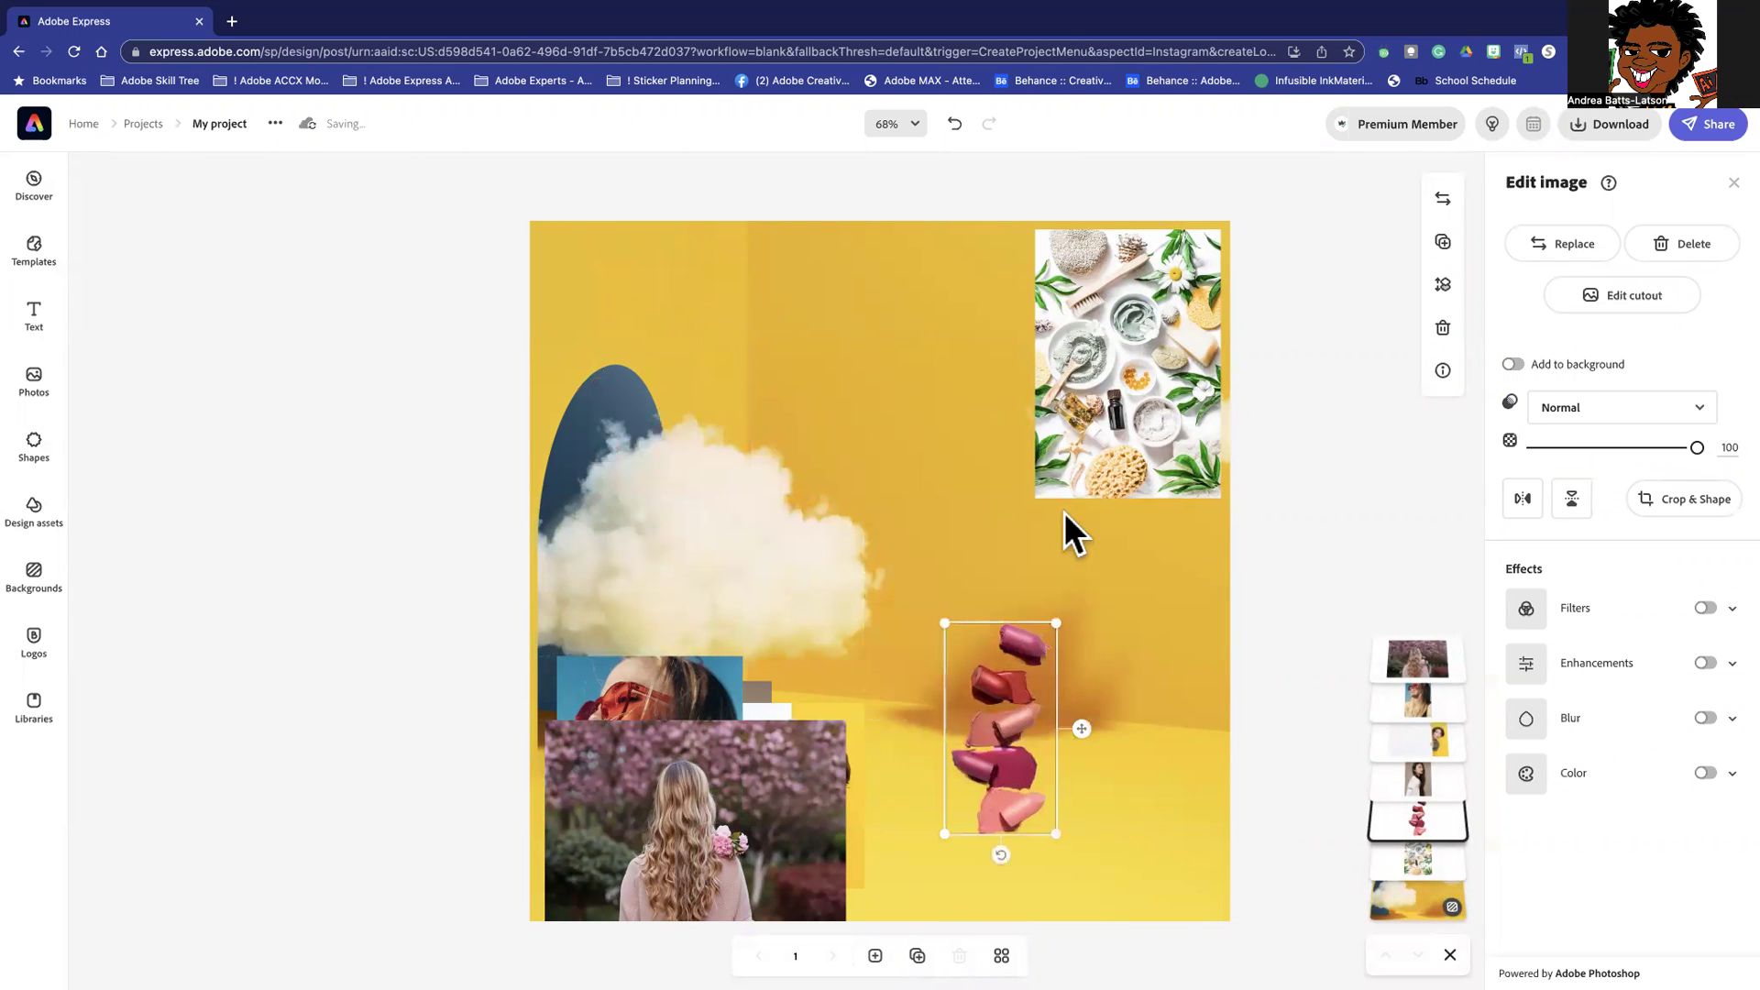
Turn on filters for the skincare flat-lay photo and try Duotone, Grayscale, Darken, Contrast and Matte
left_click(1112, 392)
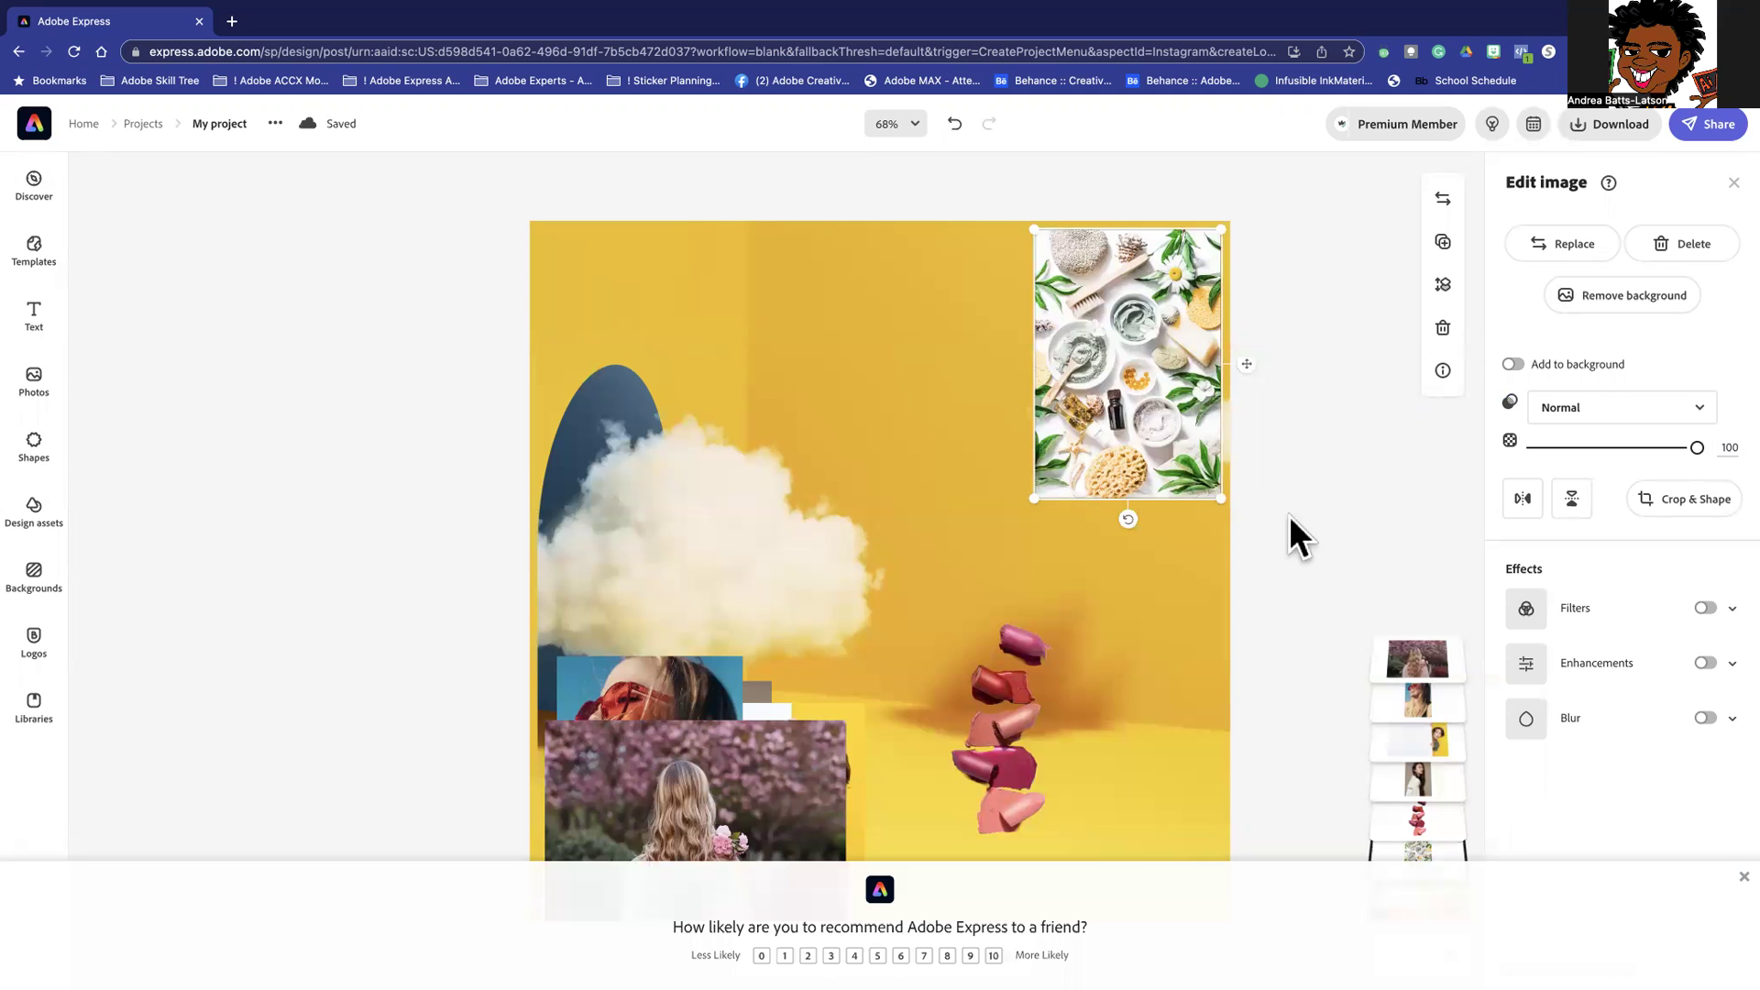
left_click(1706, 608)
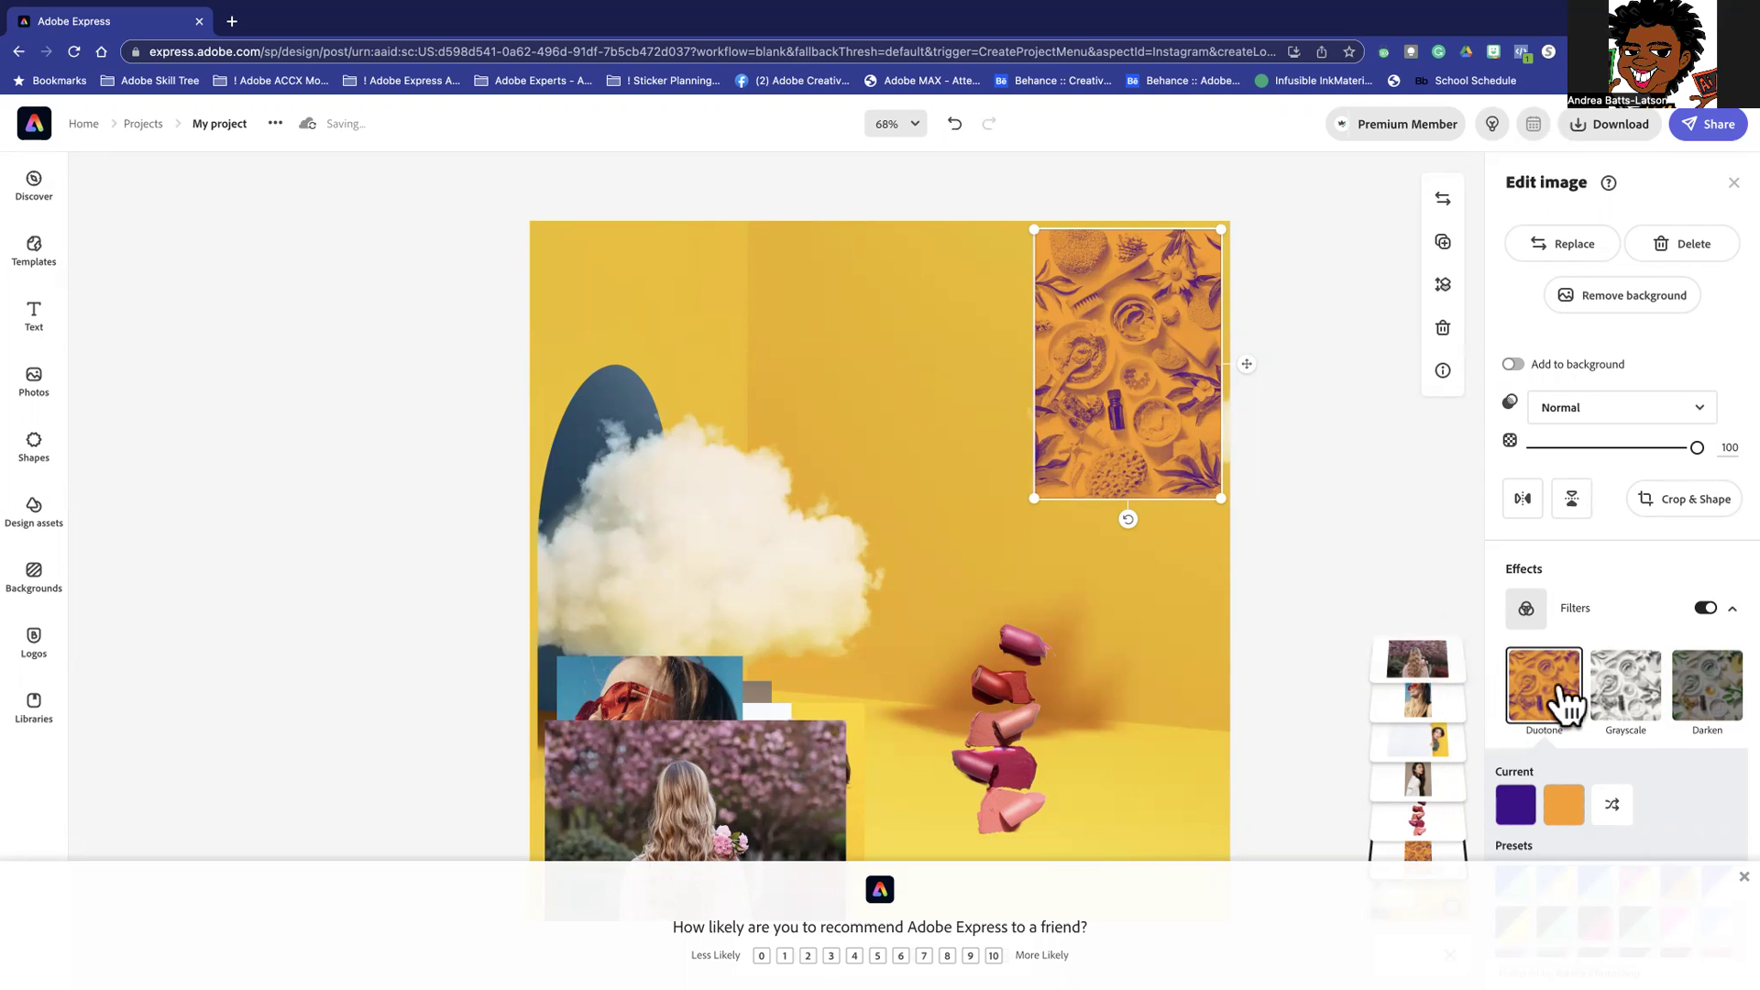
left_click(1625, 705)
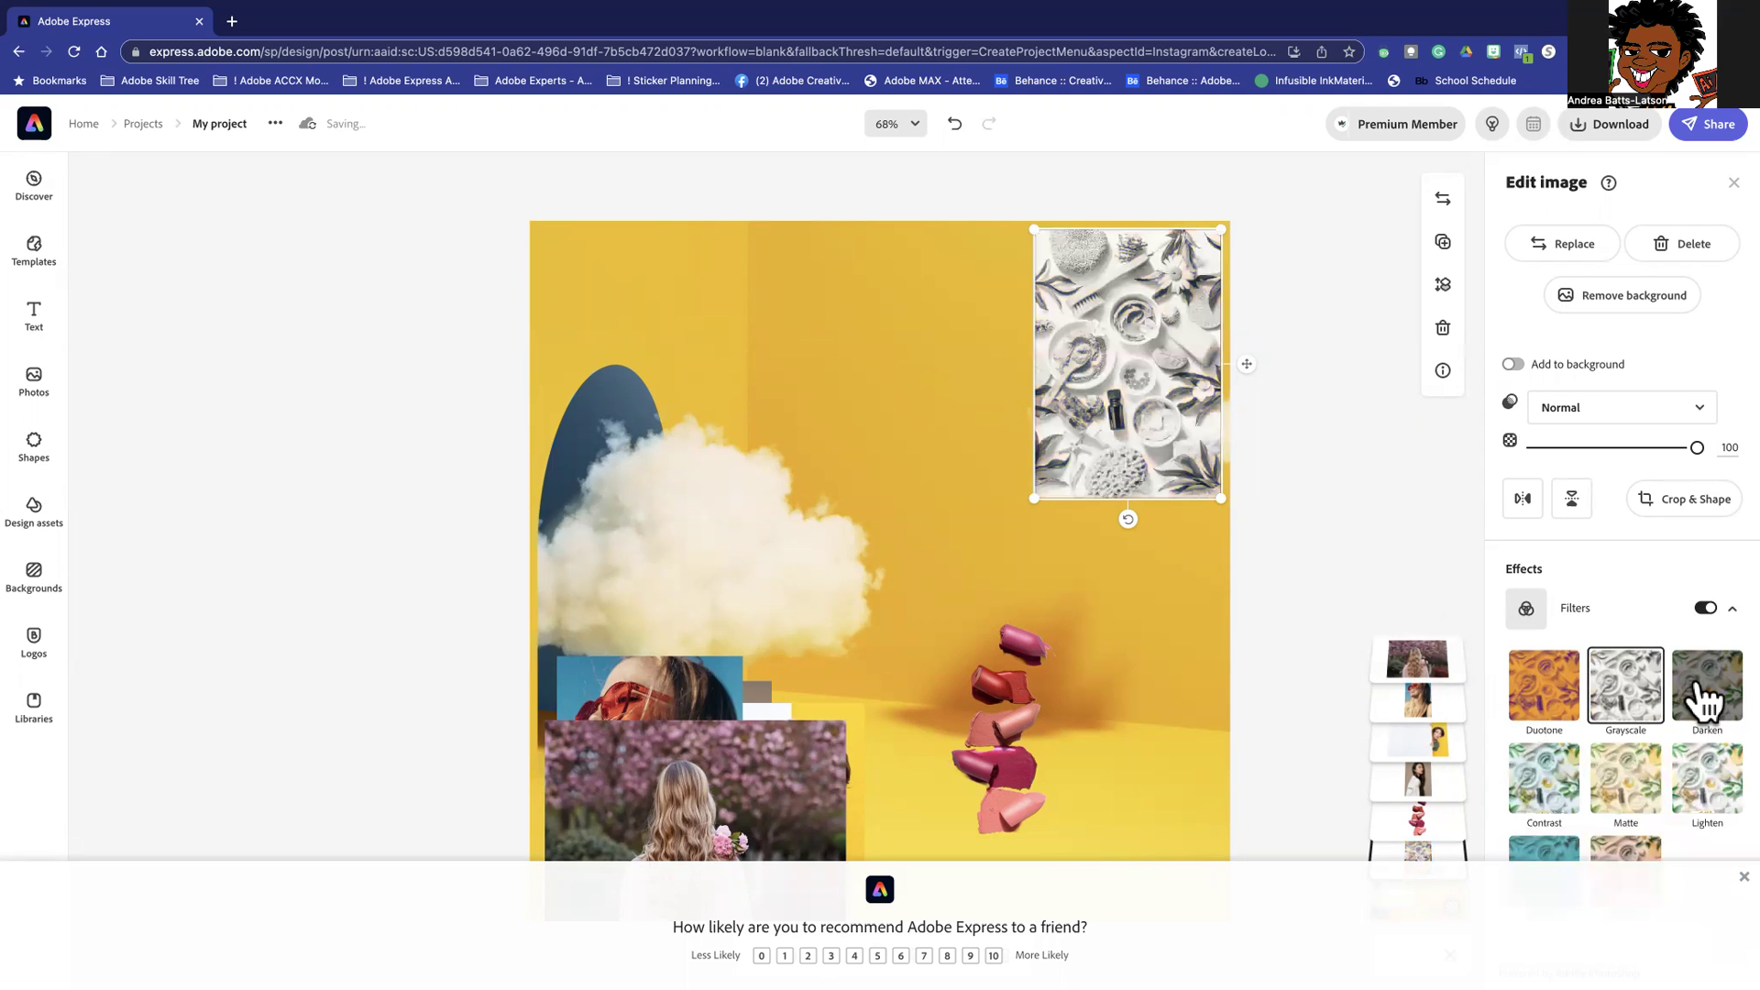
left_click(1699, 700)
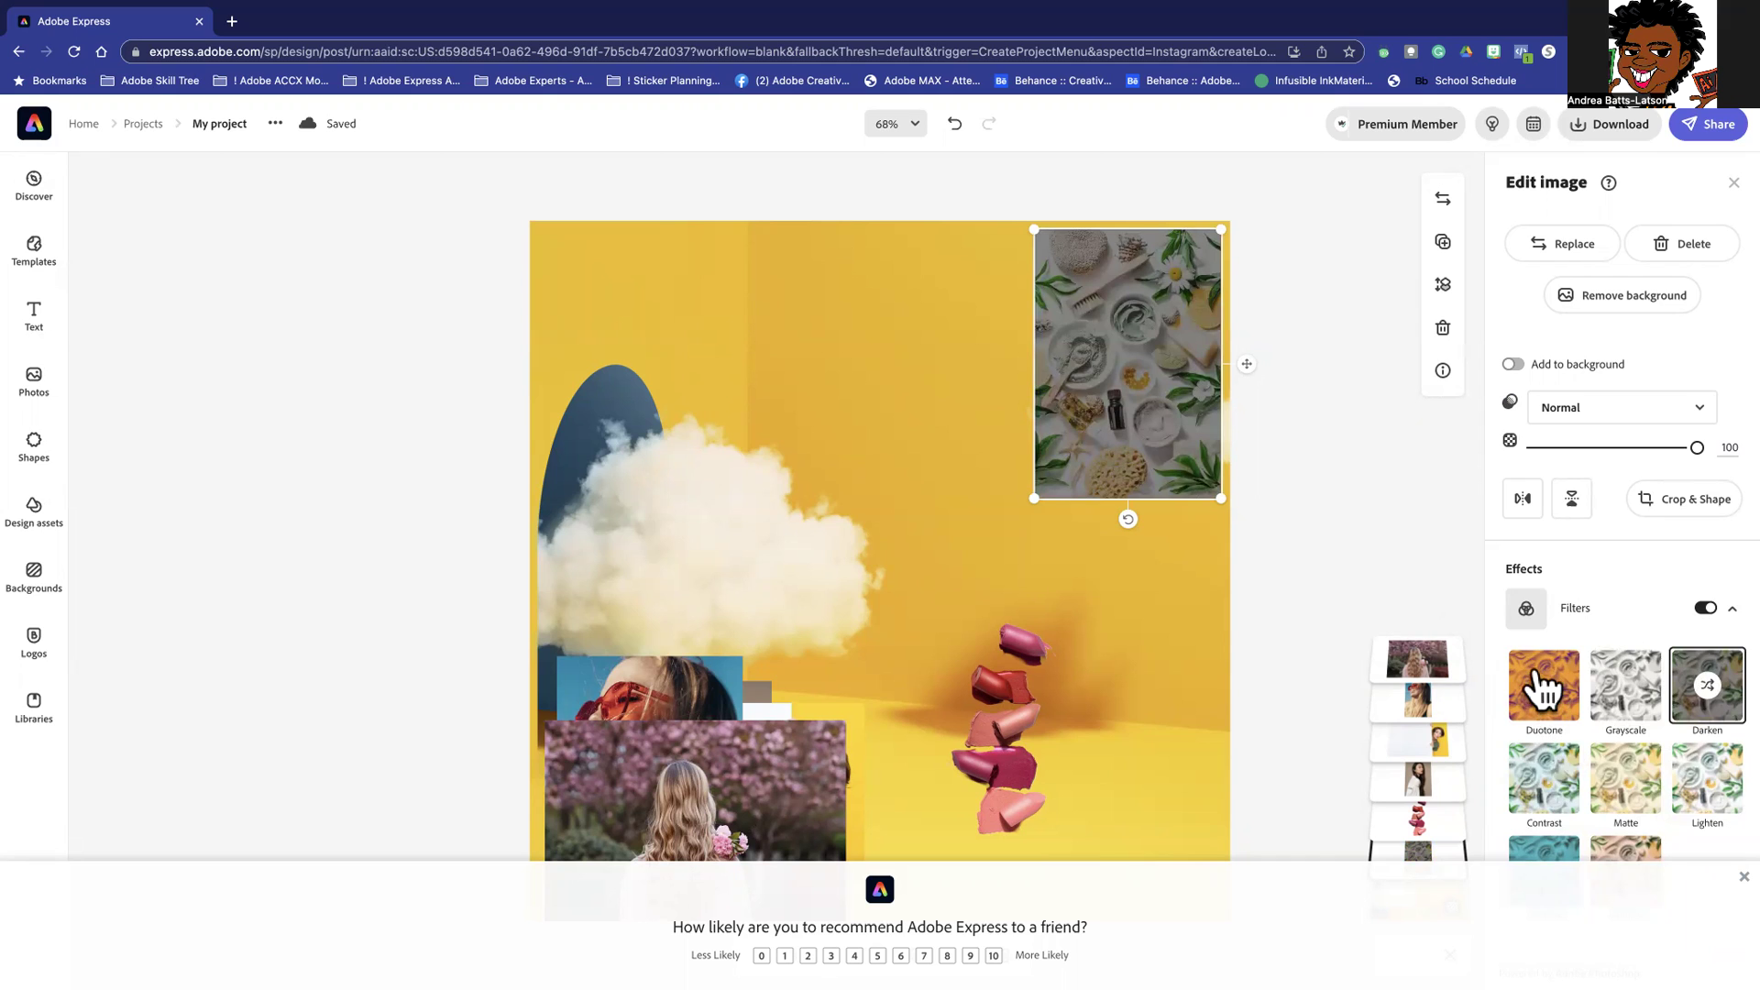
left_click(1549, 689)
left_click(1701, 697)
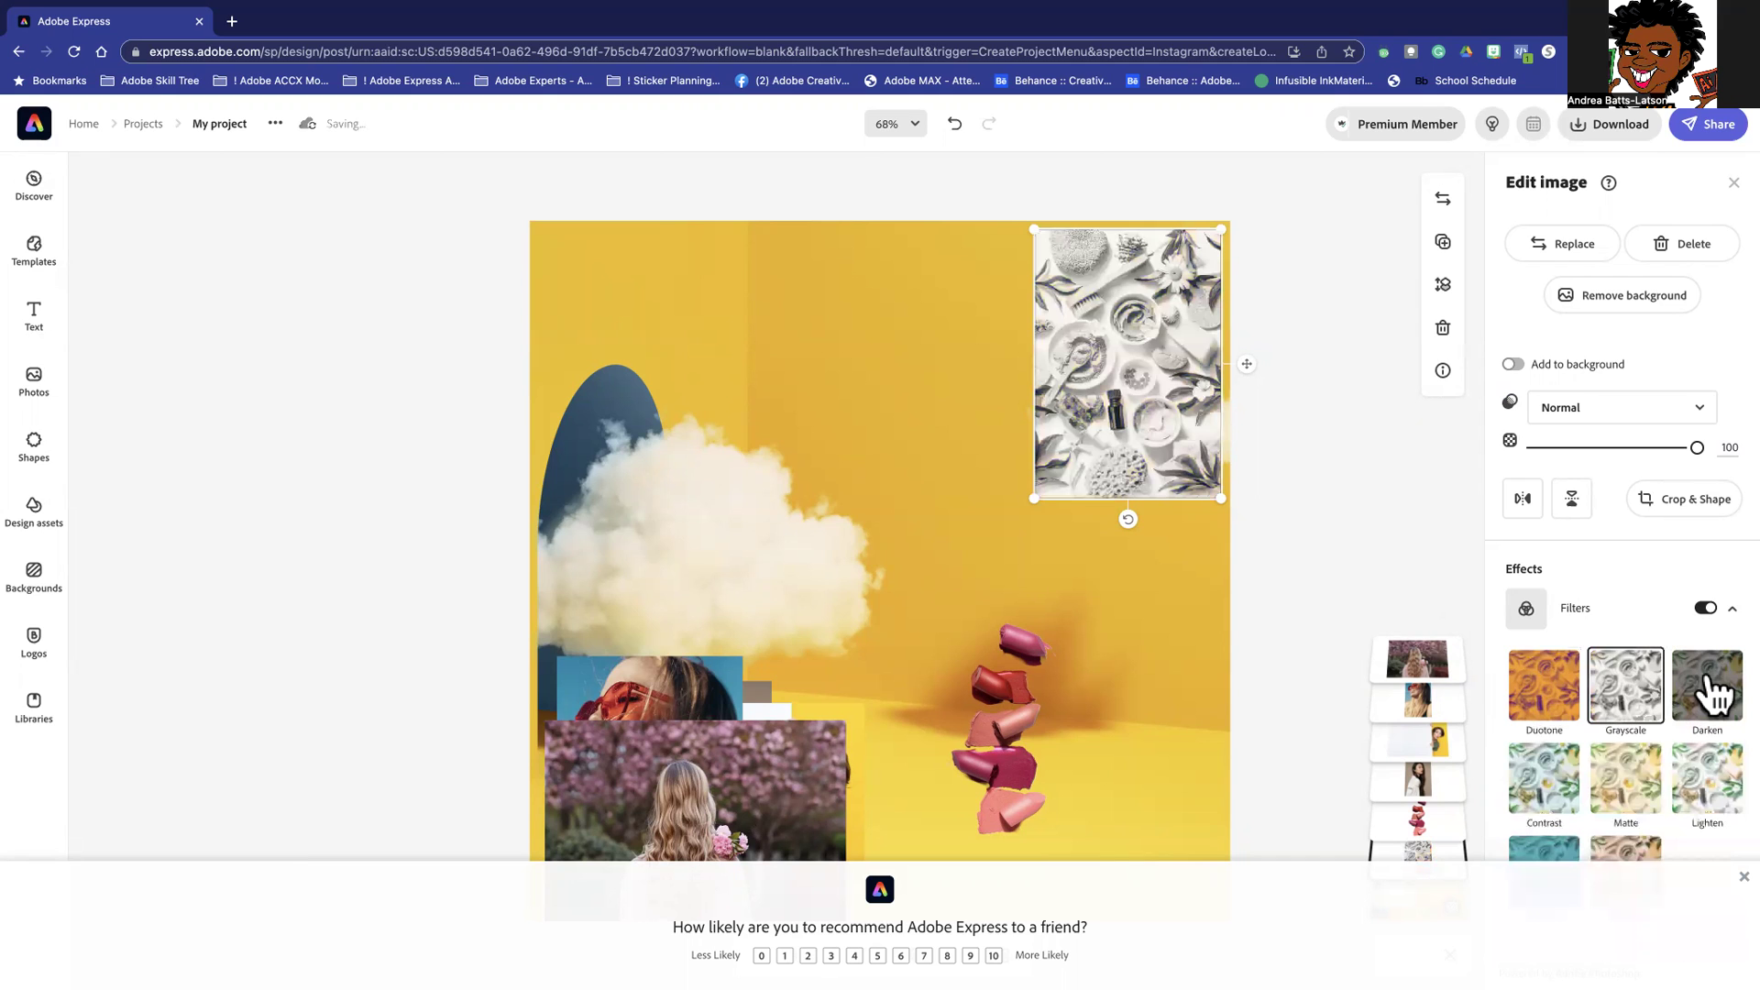
left_click(1540, 790)
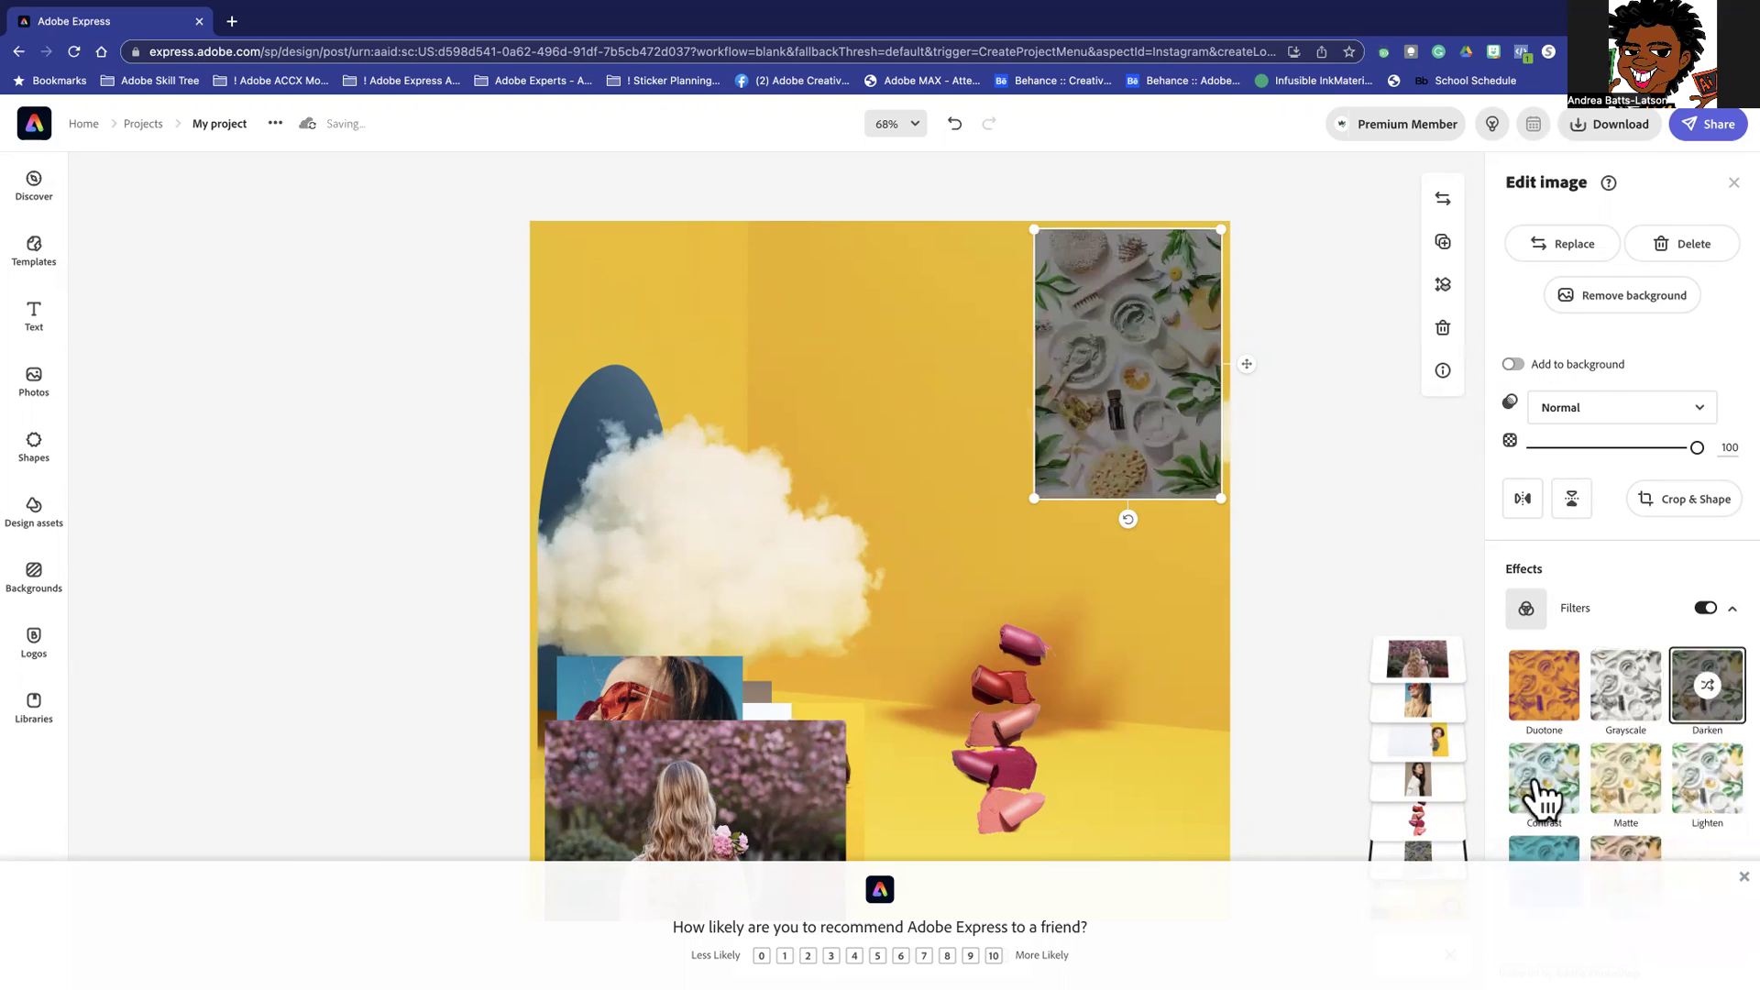
left_click(1612, 785)
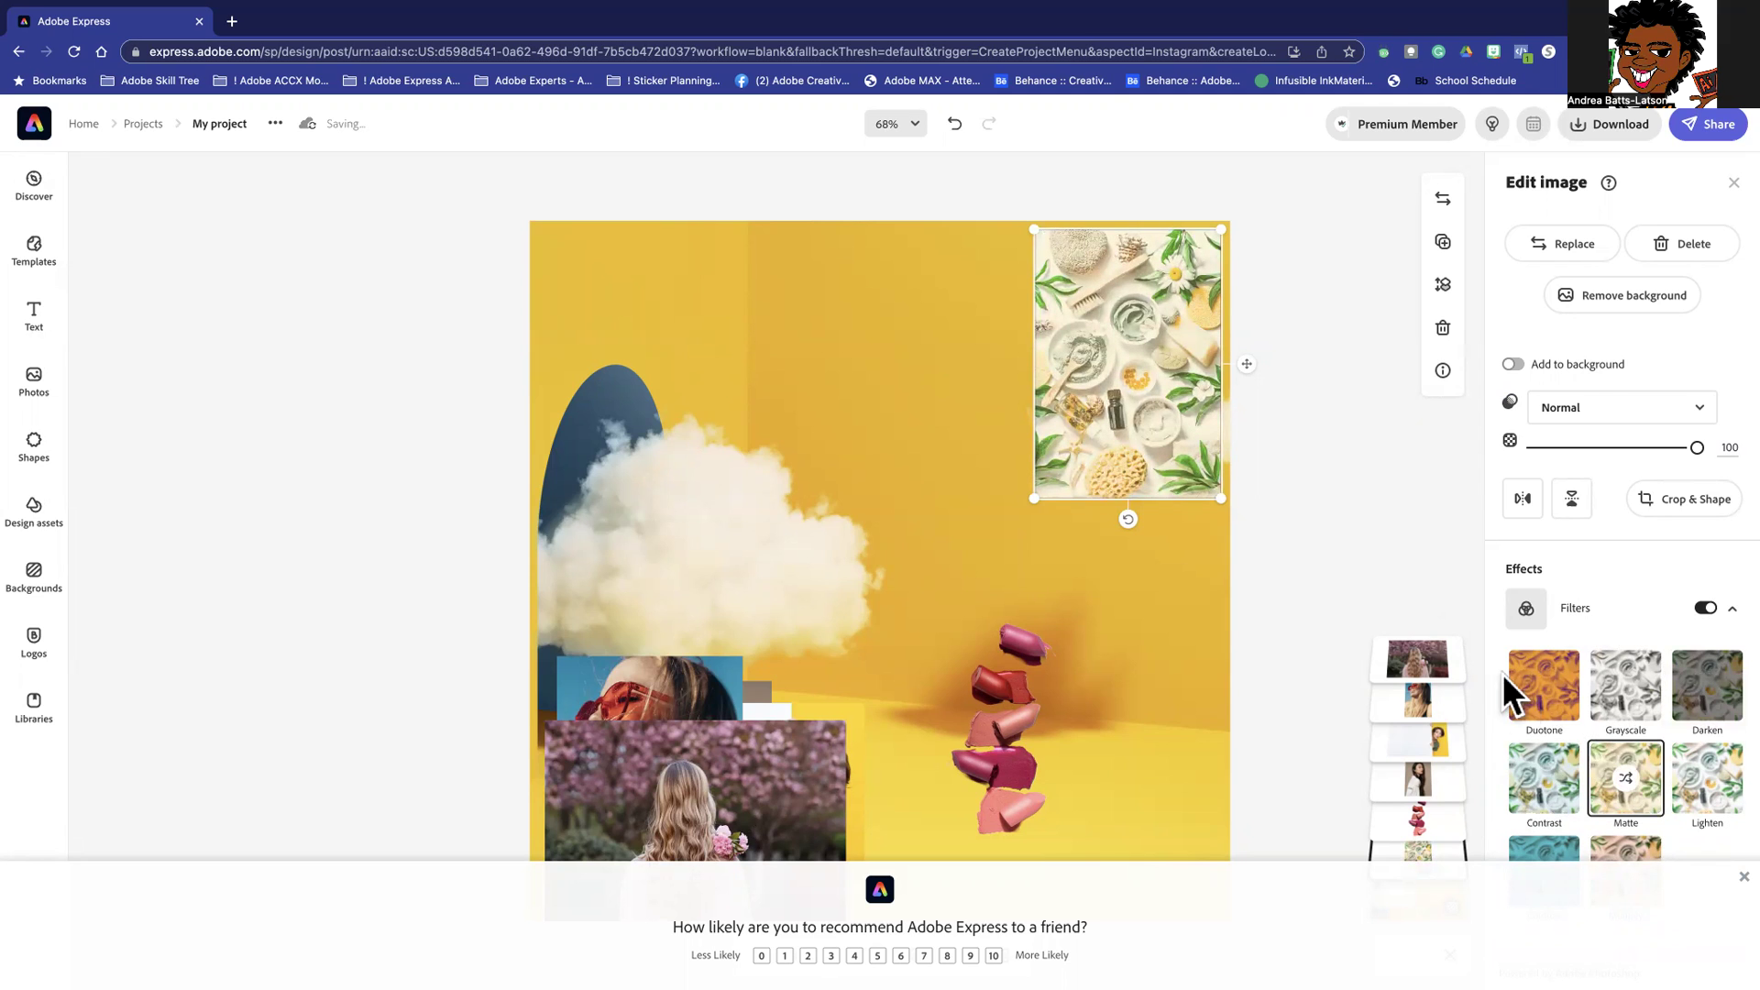
Apply the Duotone filter to the skincare photo, trying the pink-white and blue-cyan presets before choosing purple and light blue
left_click(1532, 694)
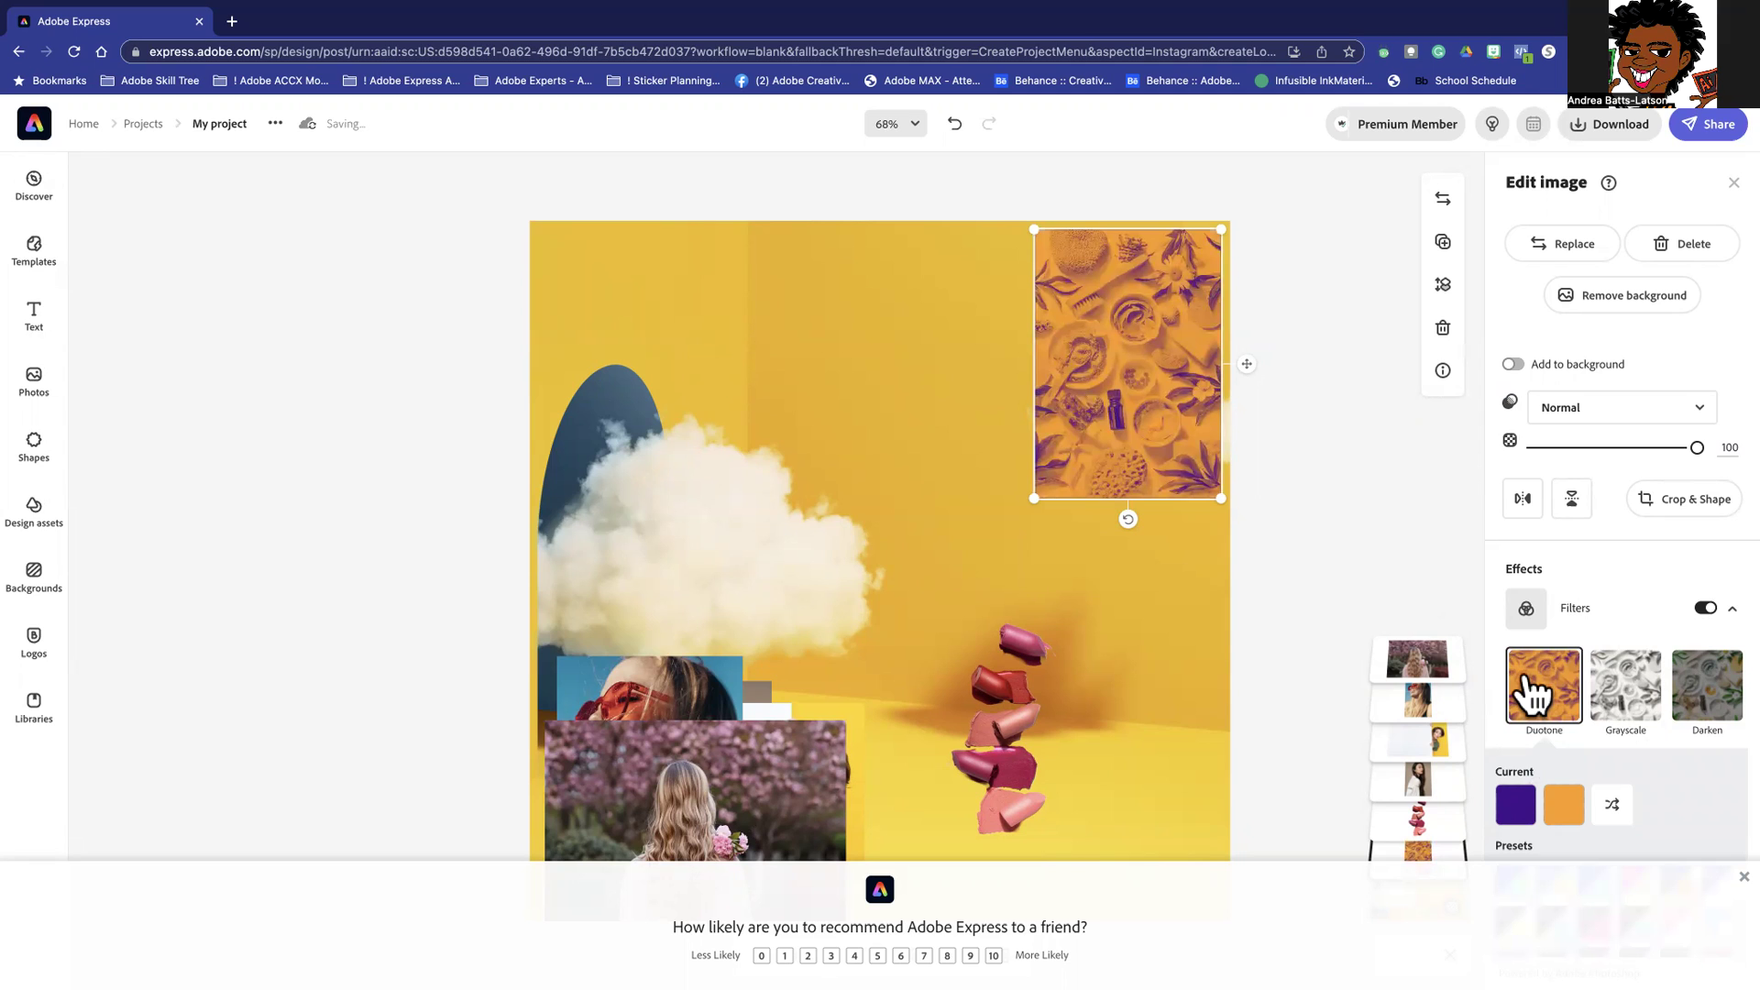
scroll(1531, 694, "down", 2)
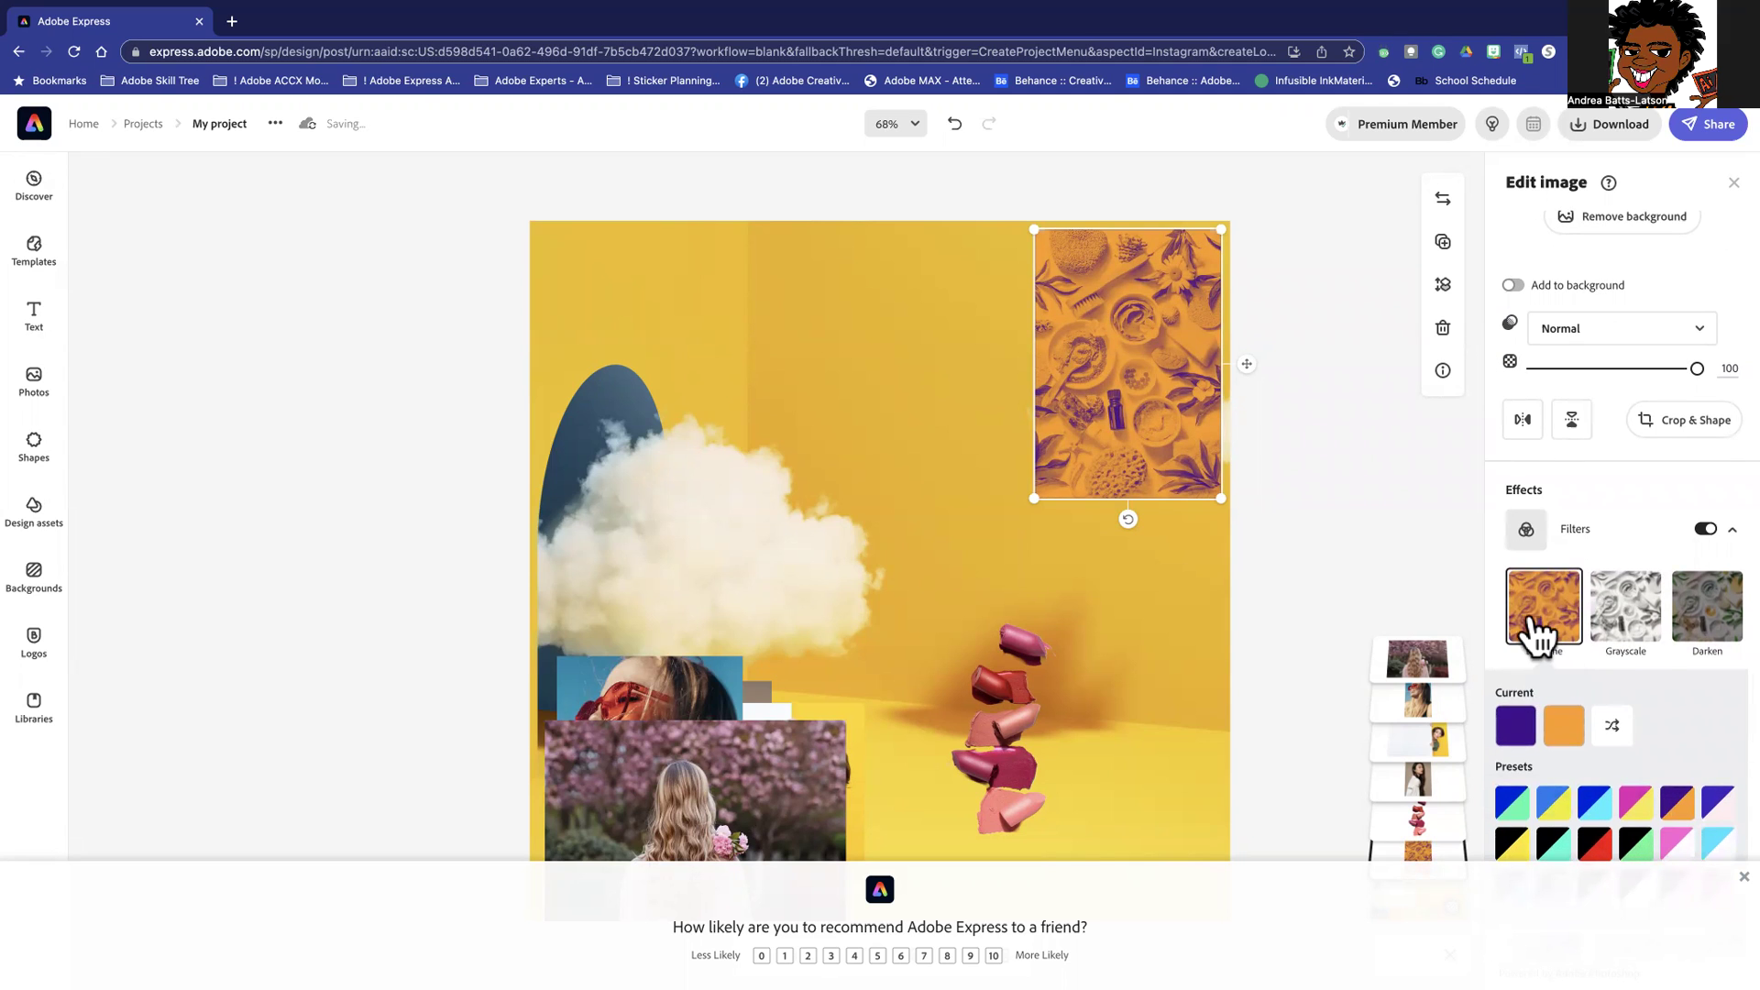
scroll(1529, 629, "down", 1)
scroll(1536, 630, "down", 2)
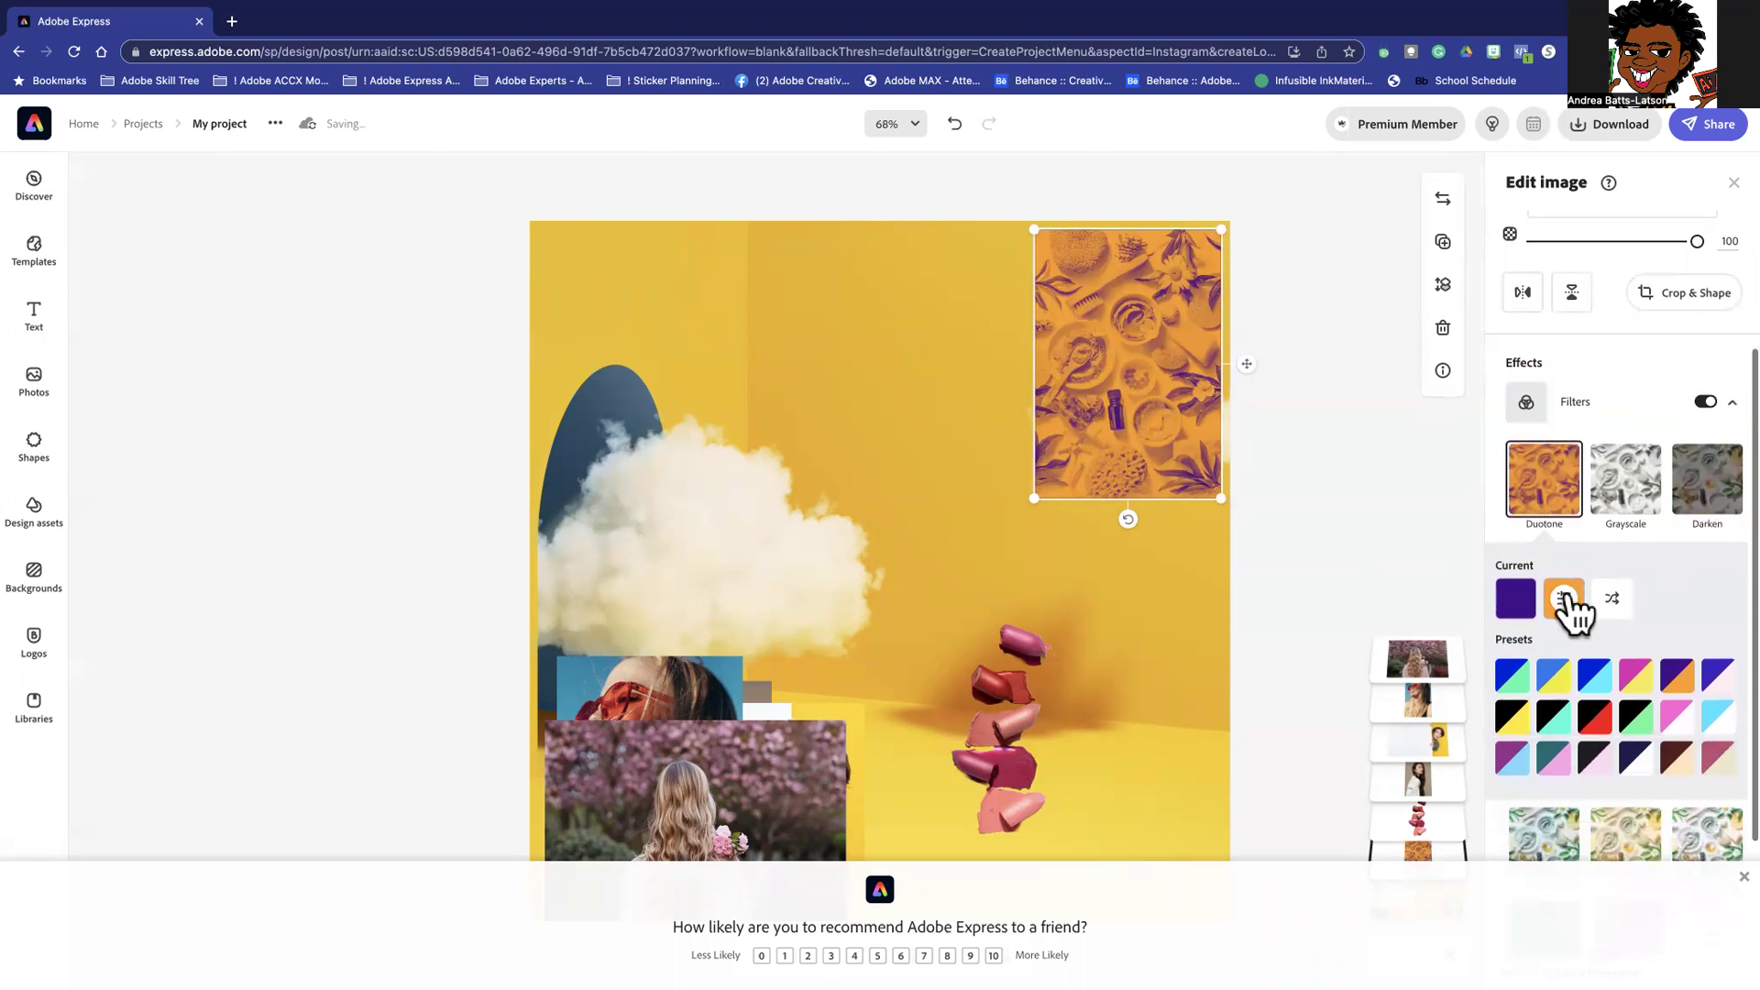
left_click(1685, 722)
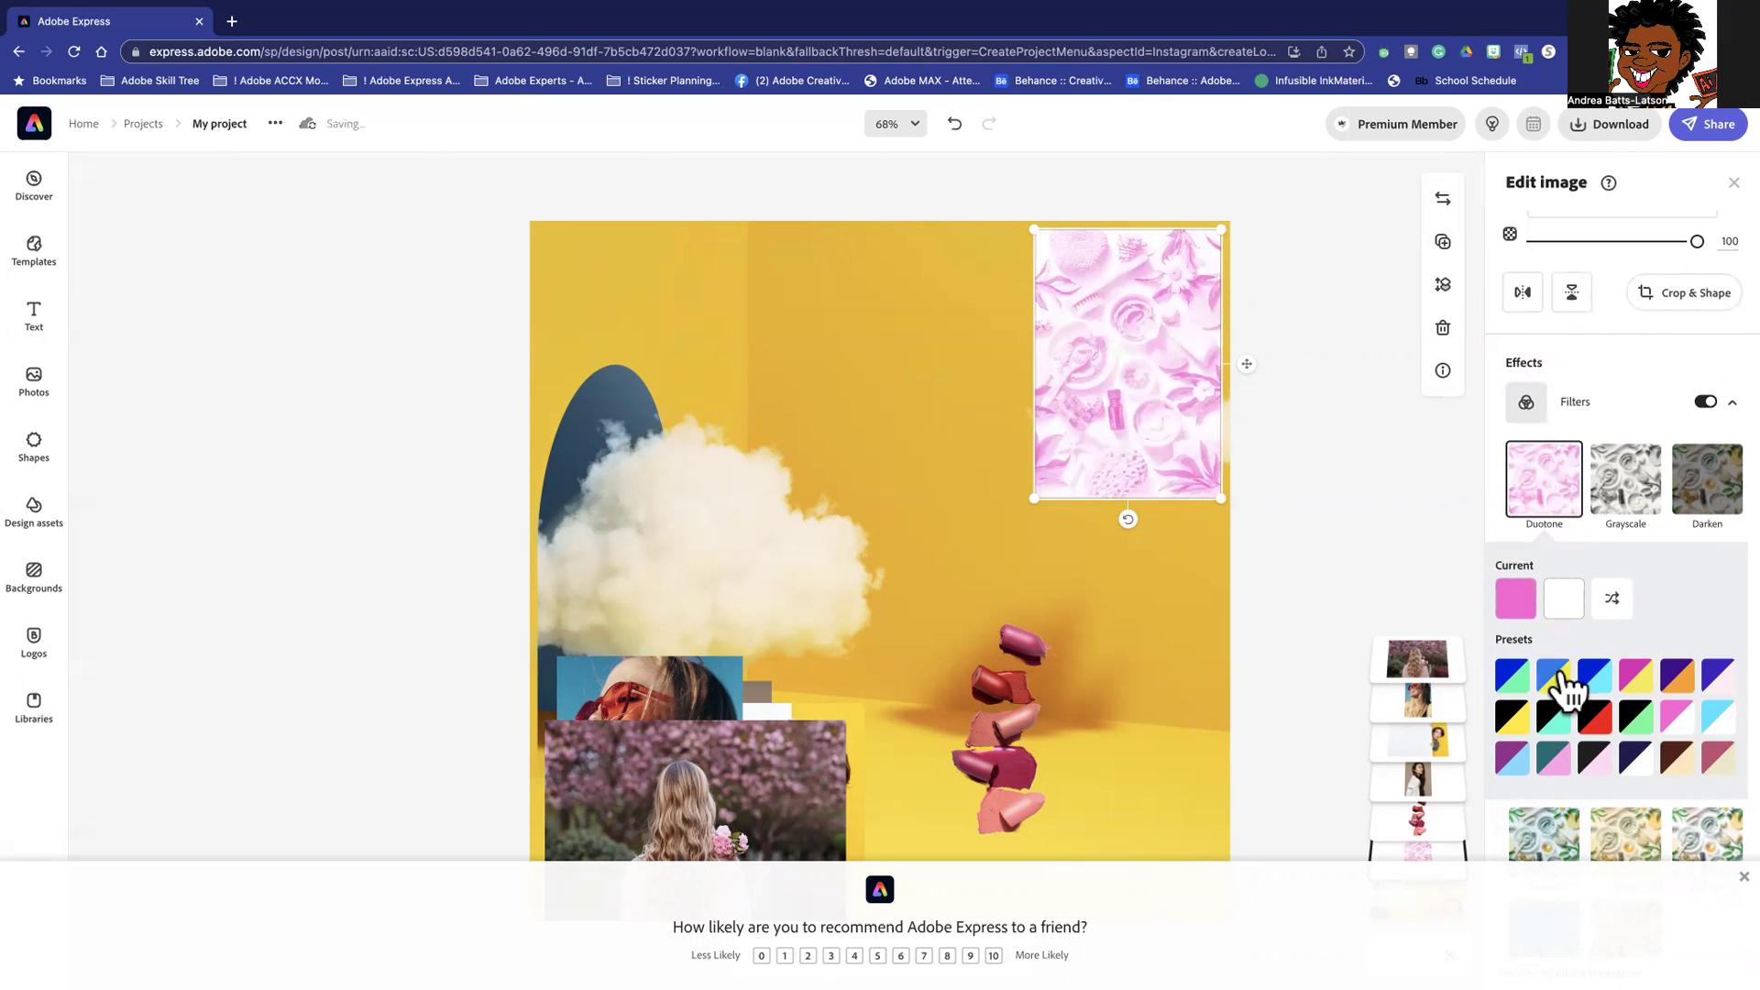
left_click(1596, 680)
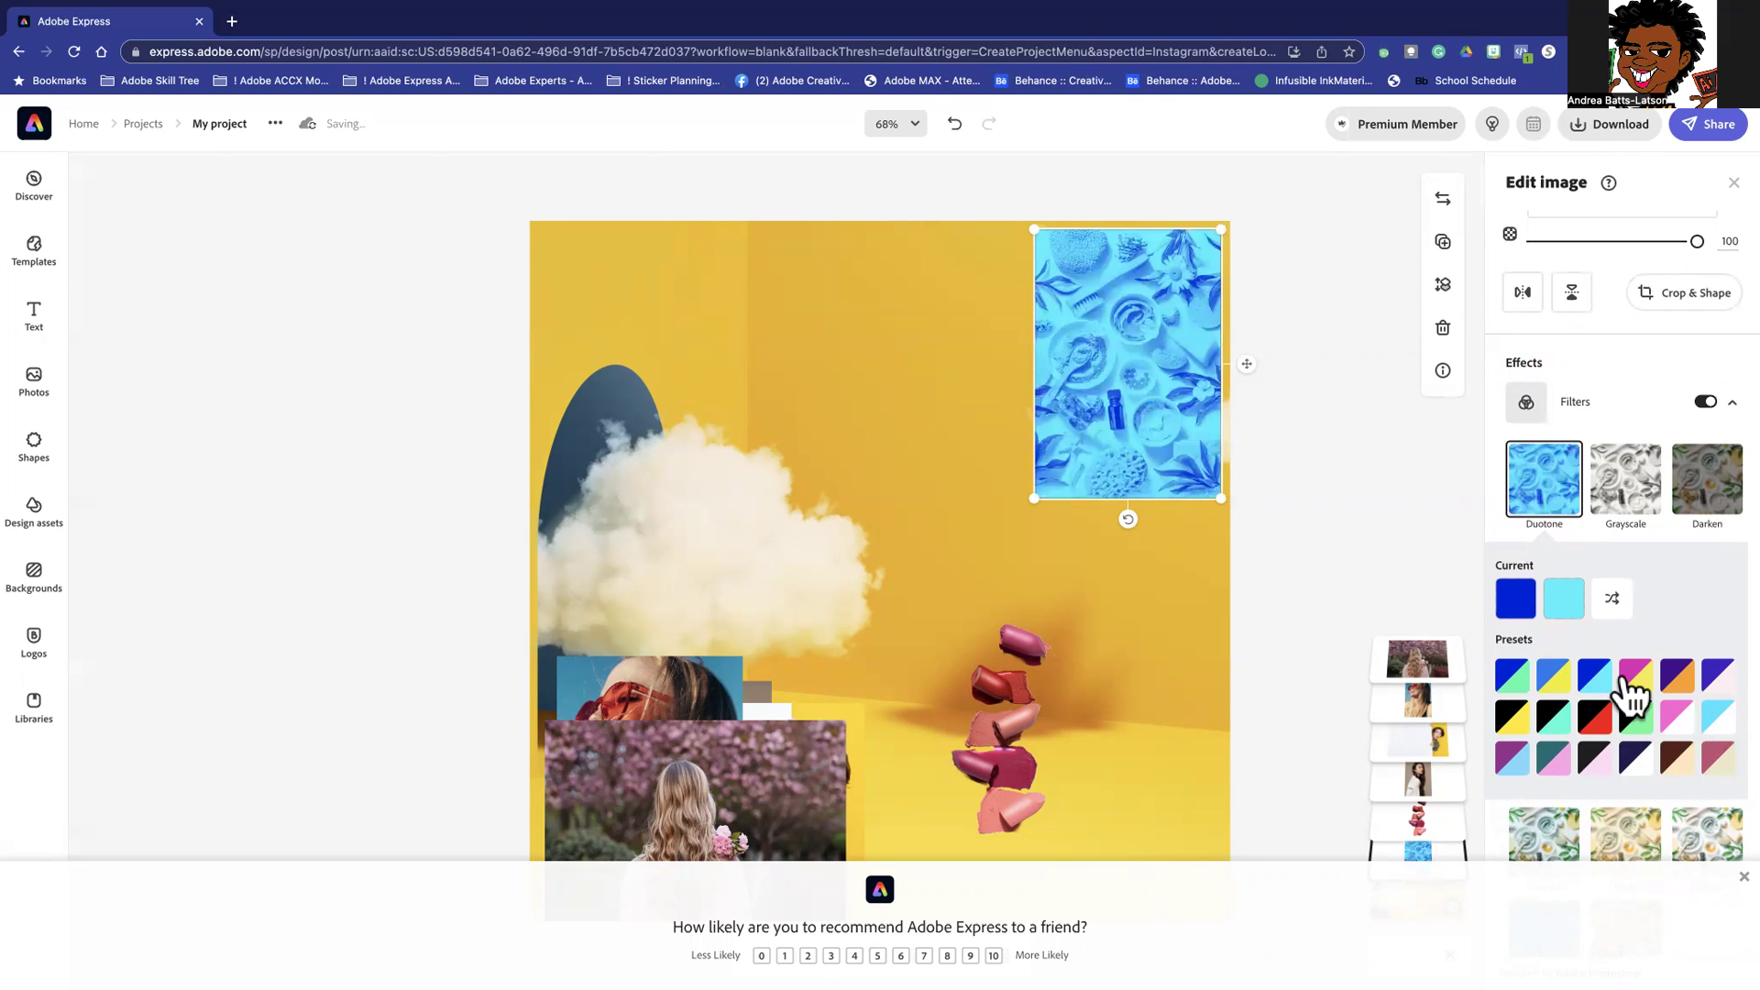
left_click(1511, 759)
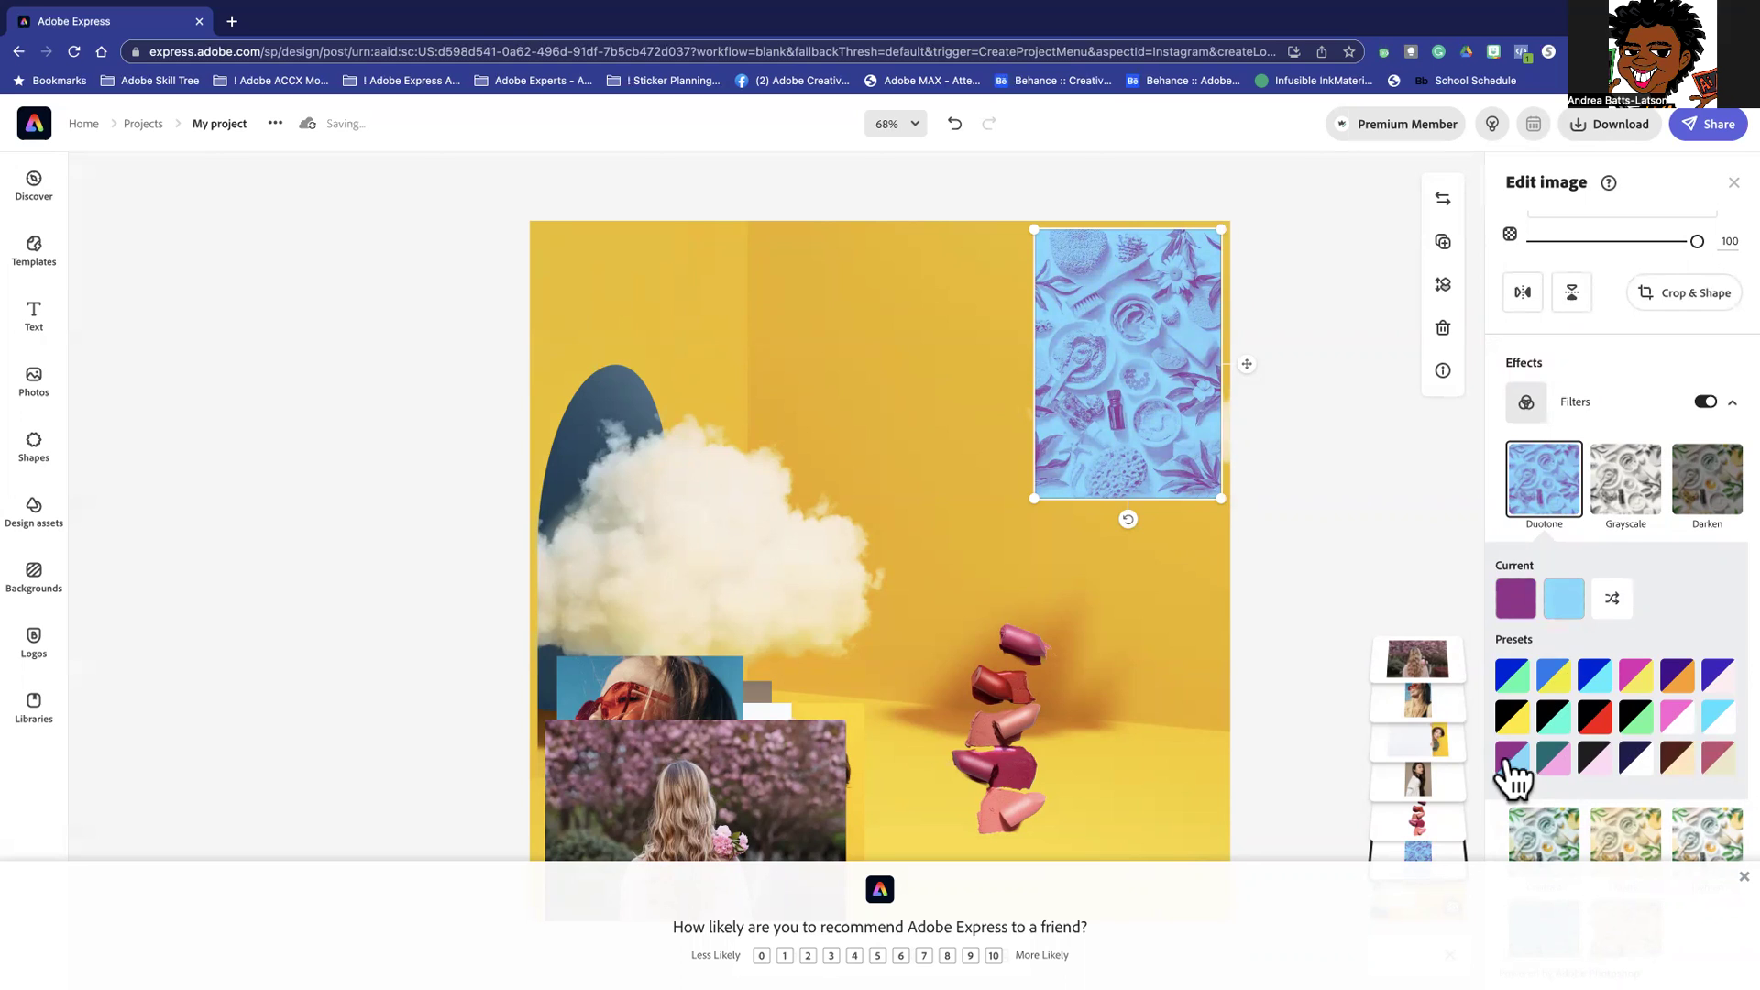
Recolor the skincare photo's Duotone filter with colors sampled from the canvas: shadows E69D07 and highlights FBDC36
left_click(1517, 596)
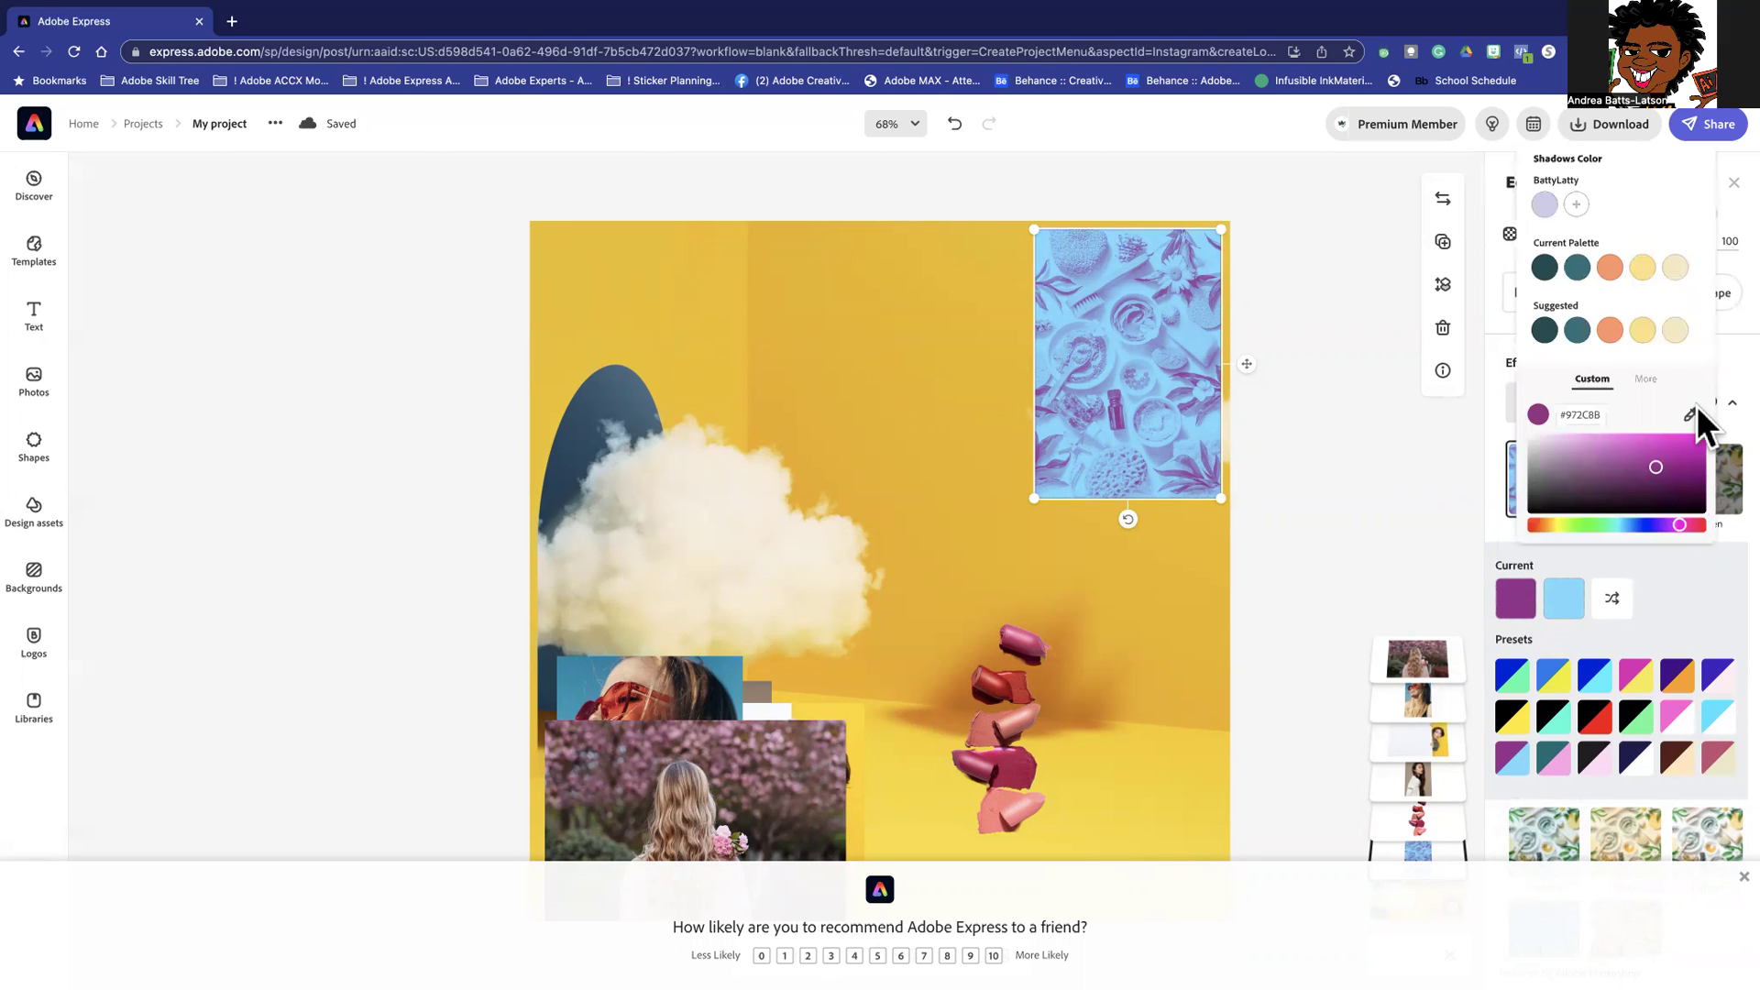
left_click(1692, 415)
left_click(1077, 636)
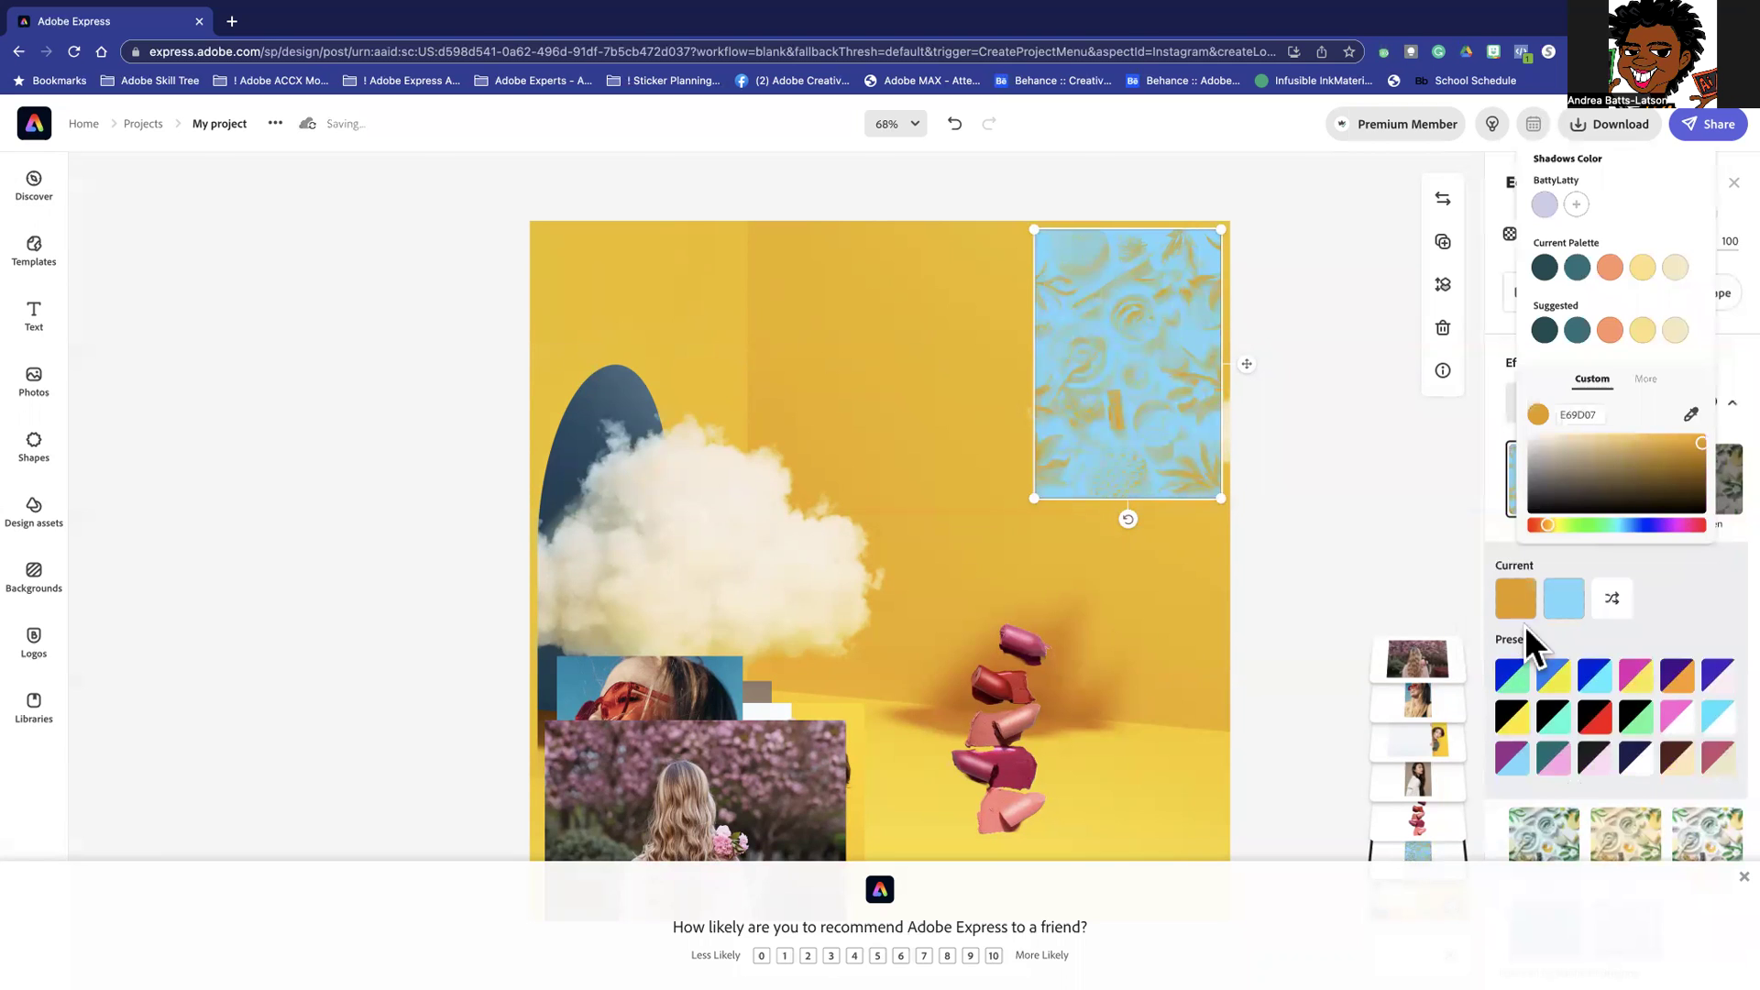
left_click(1564, 601)
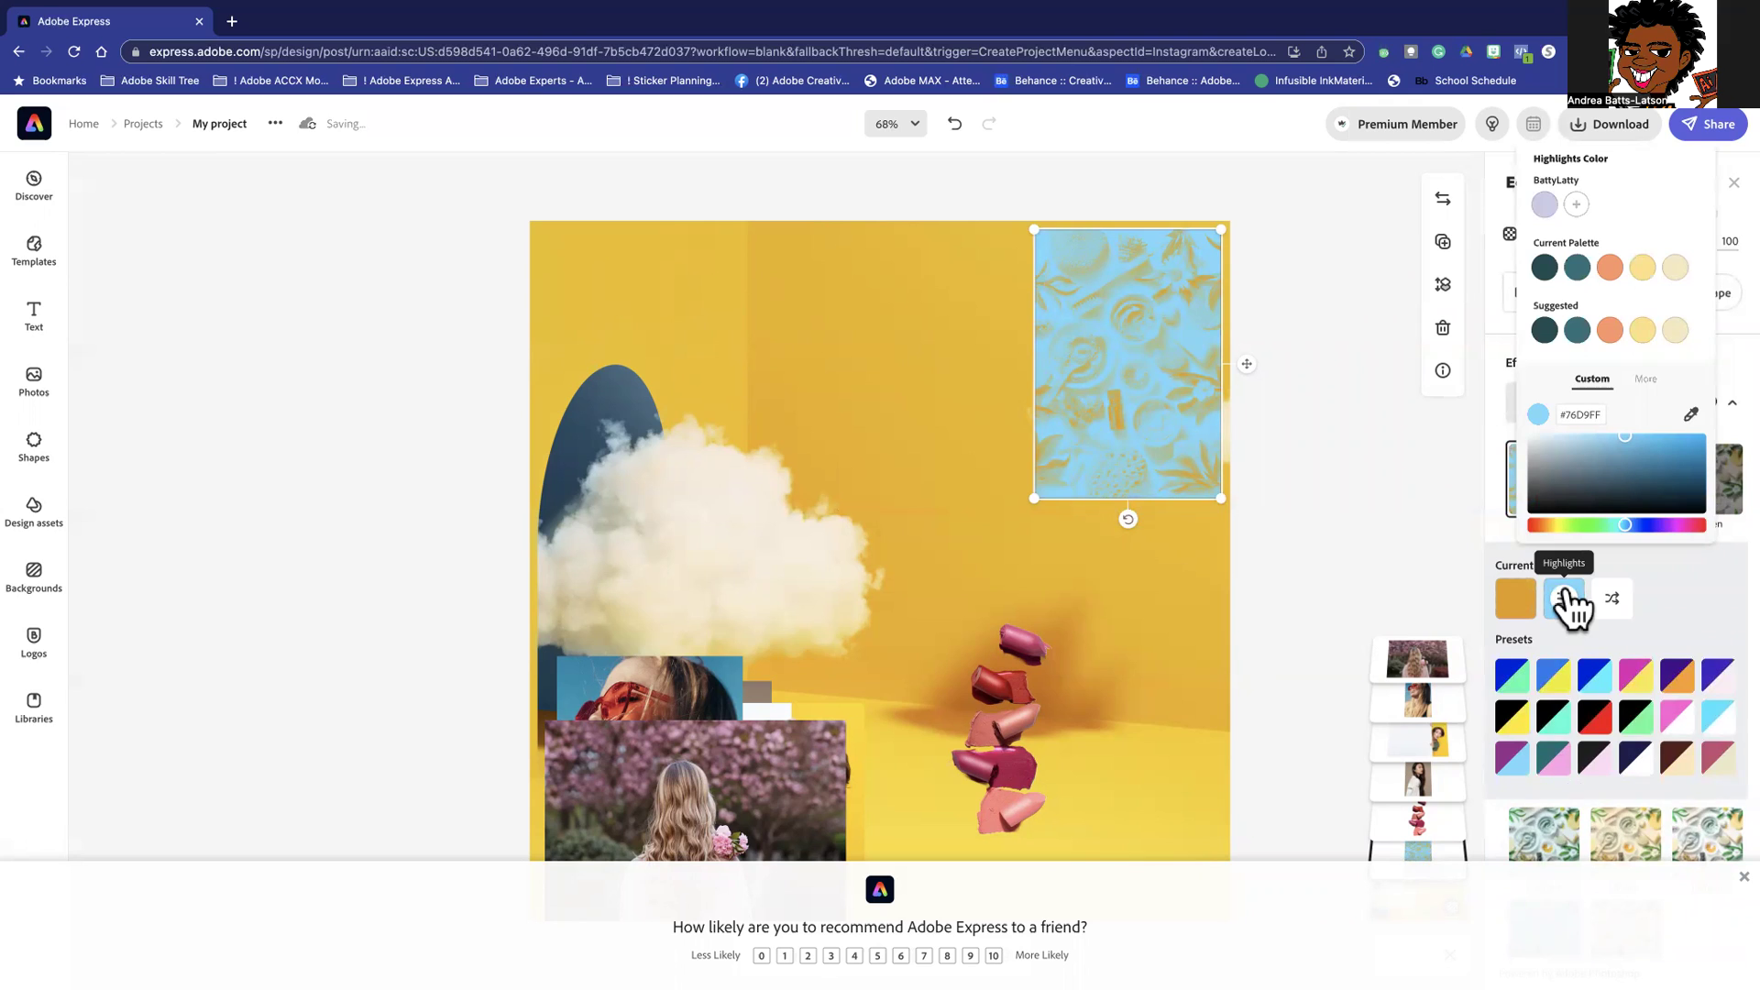
left_click(1692, 414)
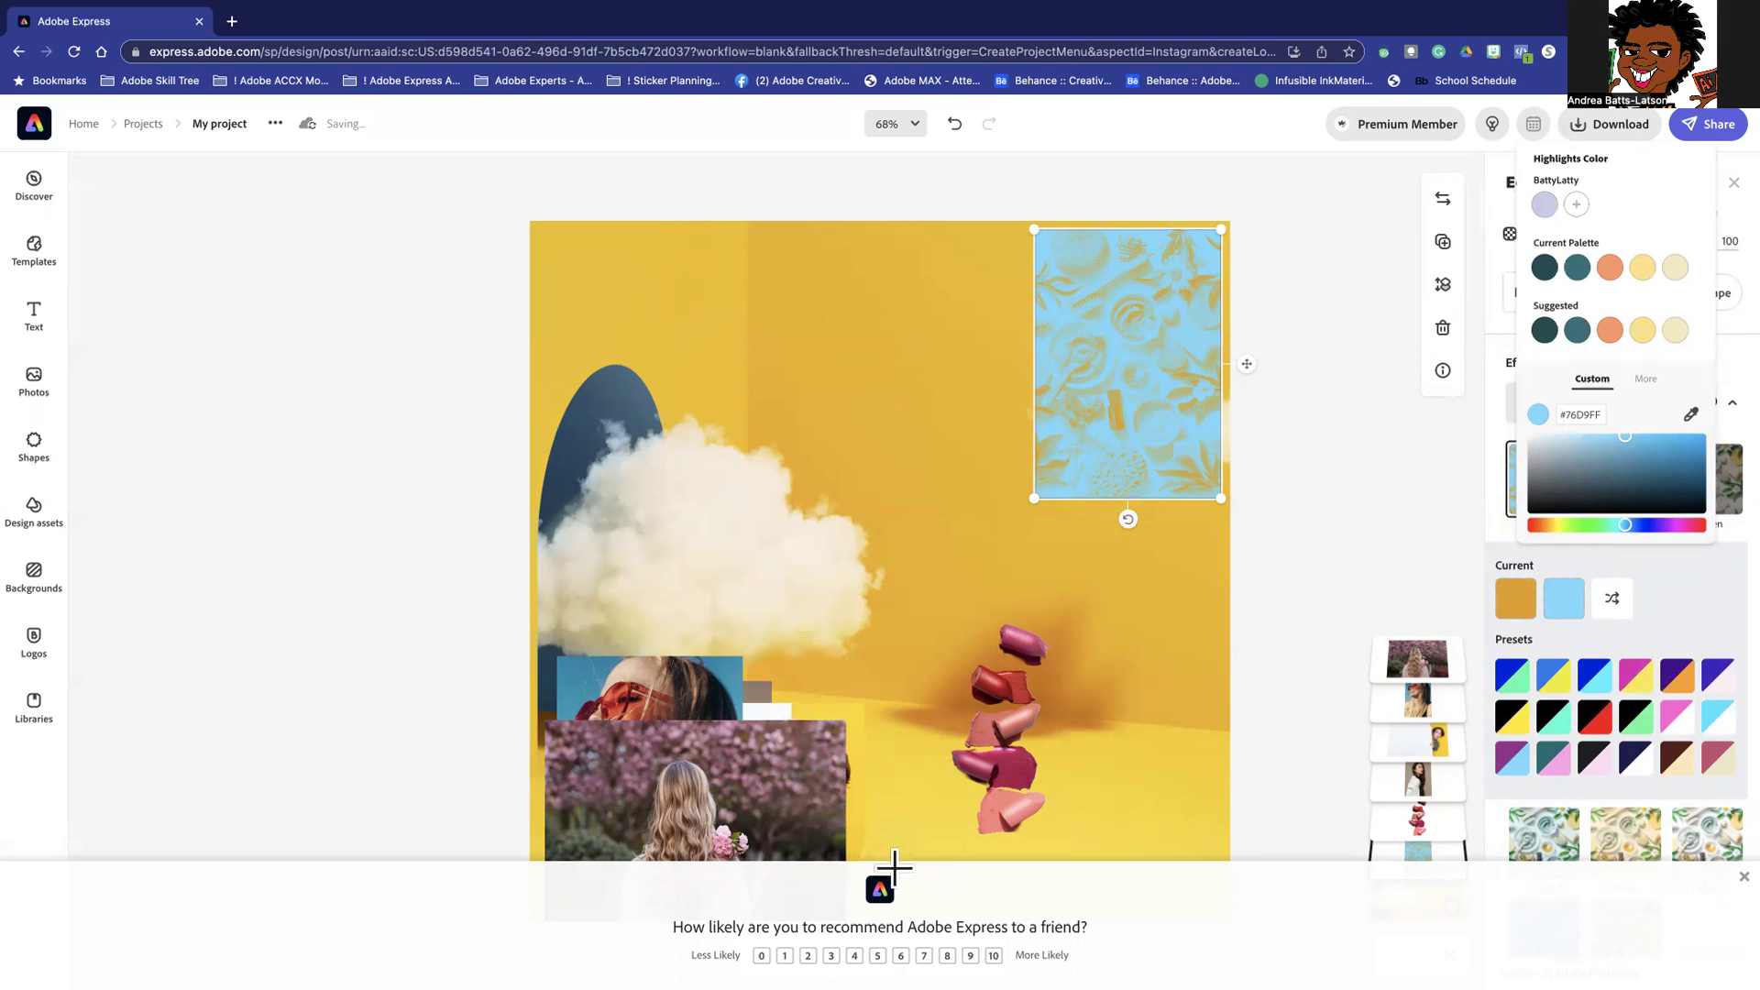
left_click(909, 841)
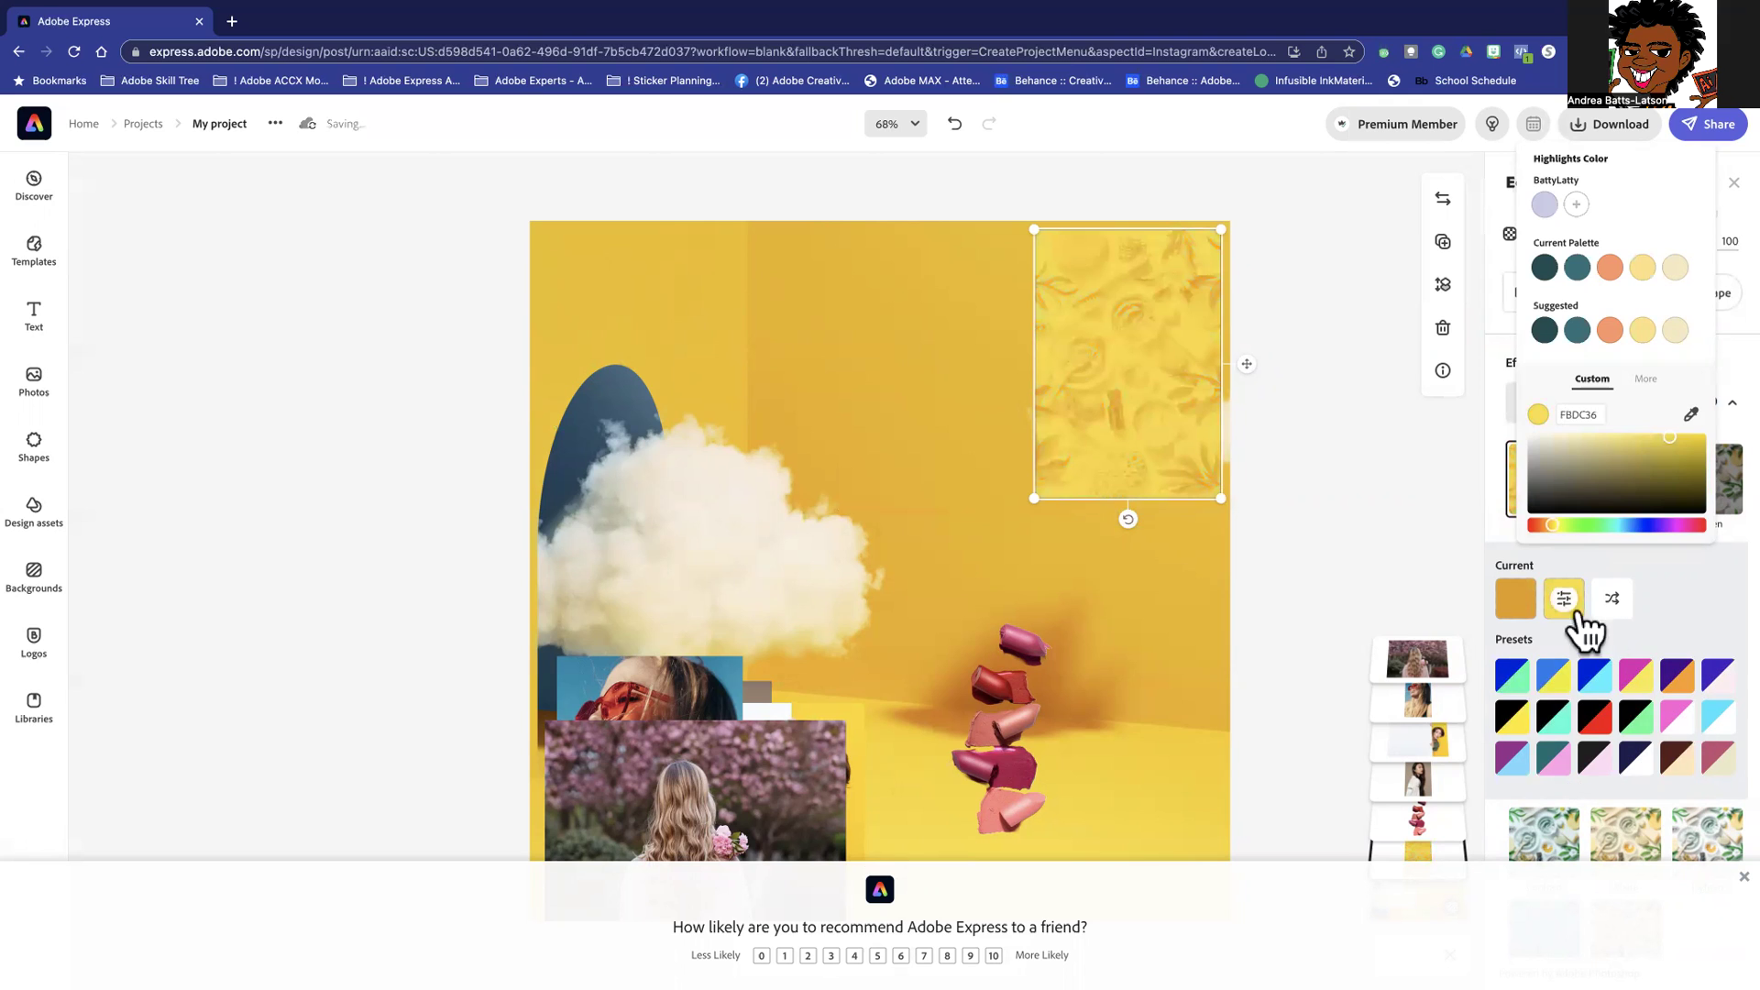
left_click(1659, 620)
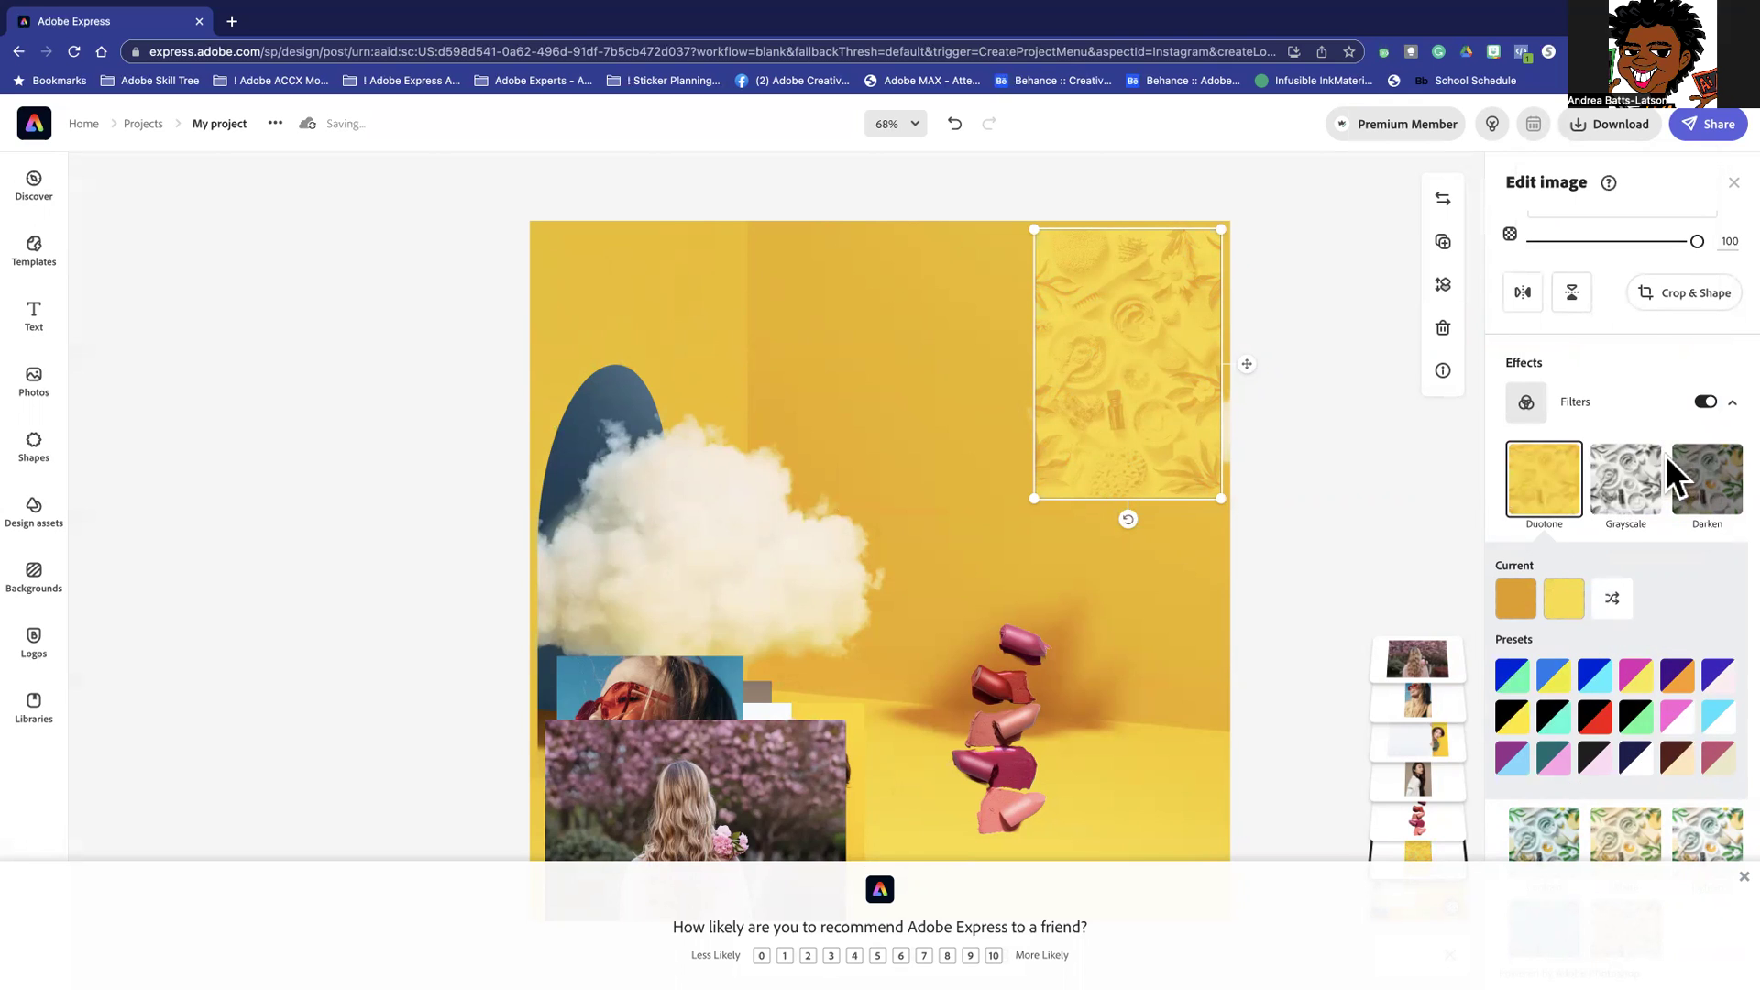
Turn off the filters on the skincare flat-lay photo
scroll(1614, 550, "down", 3)
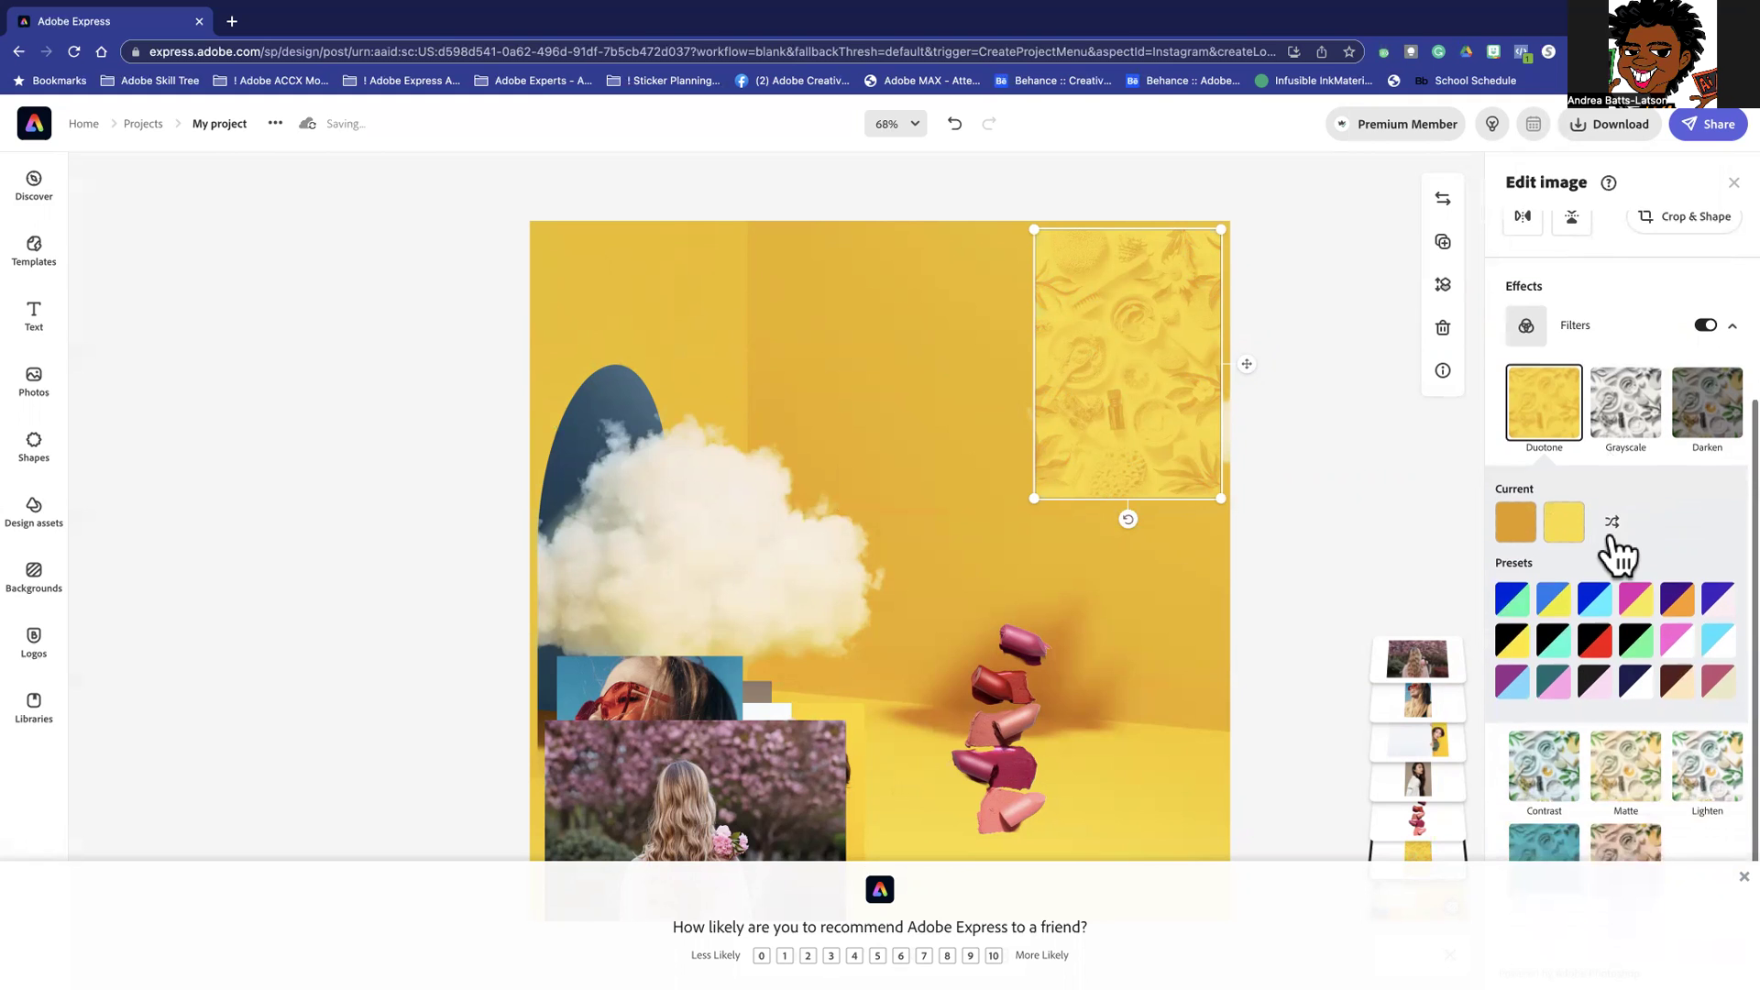
scroll(1621, 555, "up", 5)
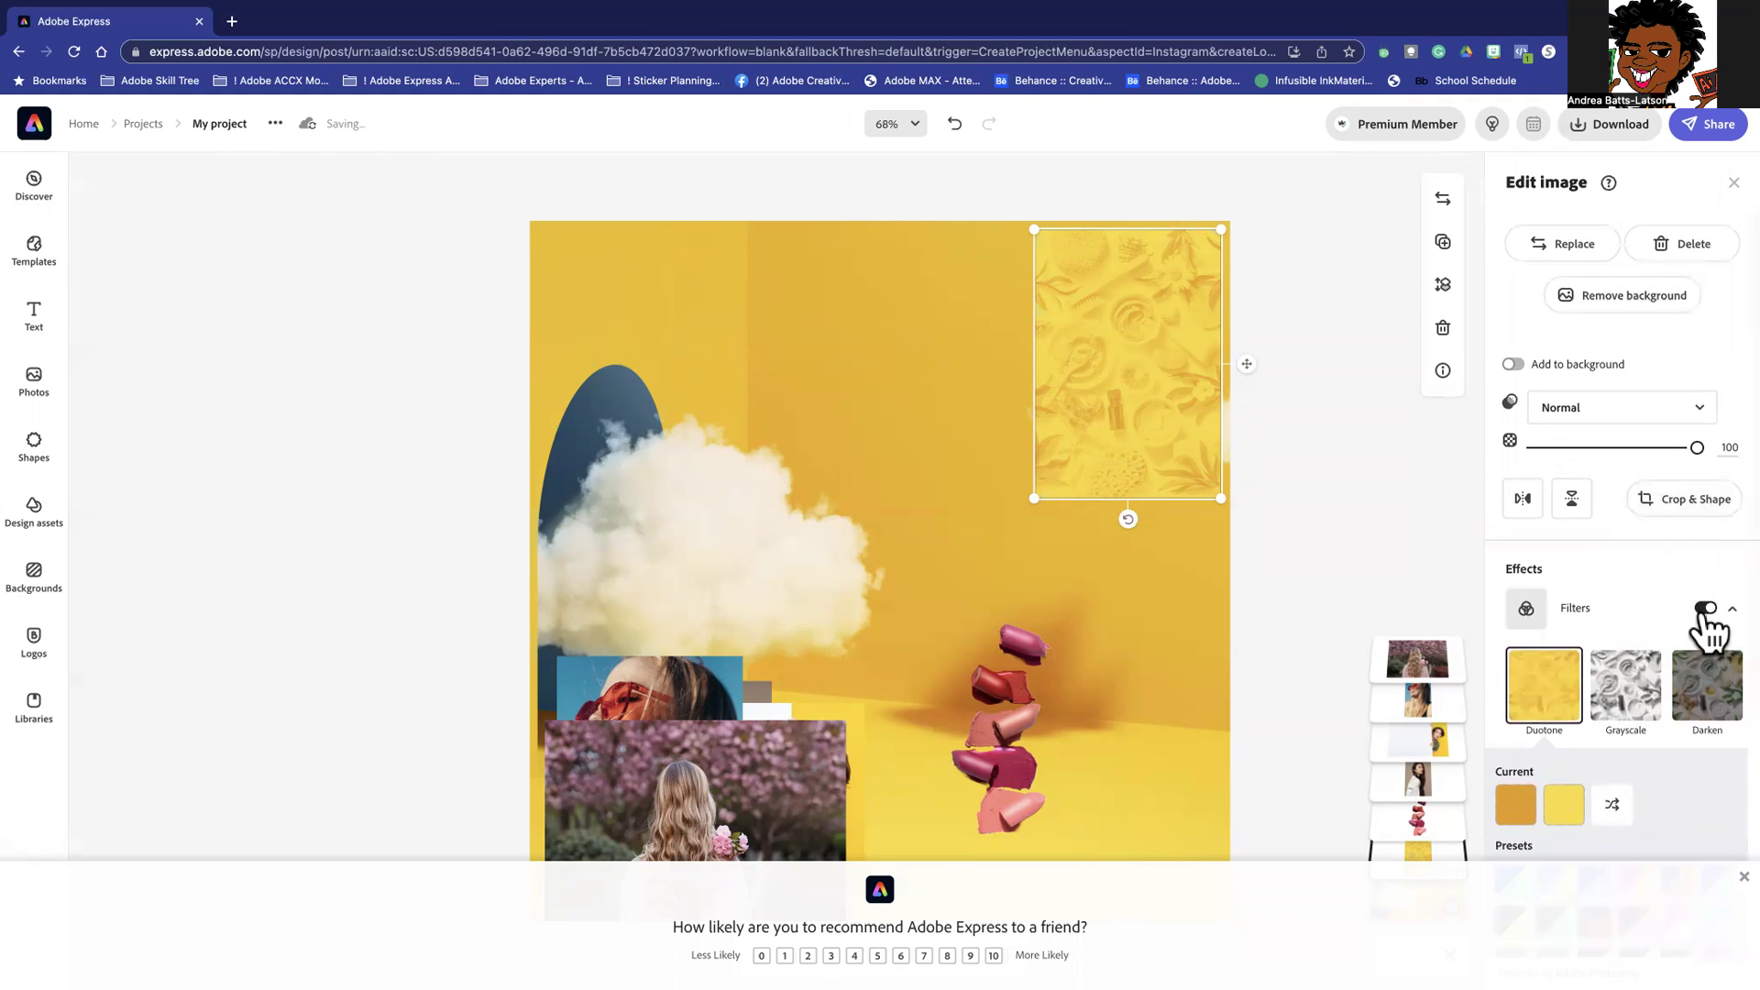
left_click(1705, 609)
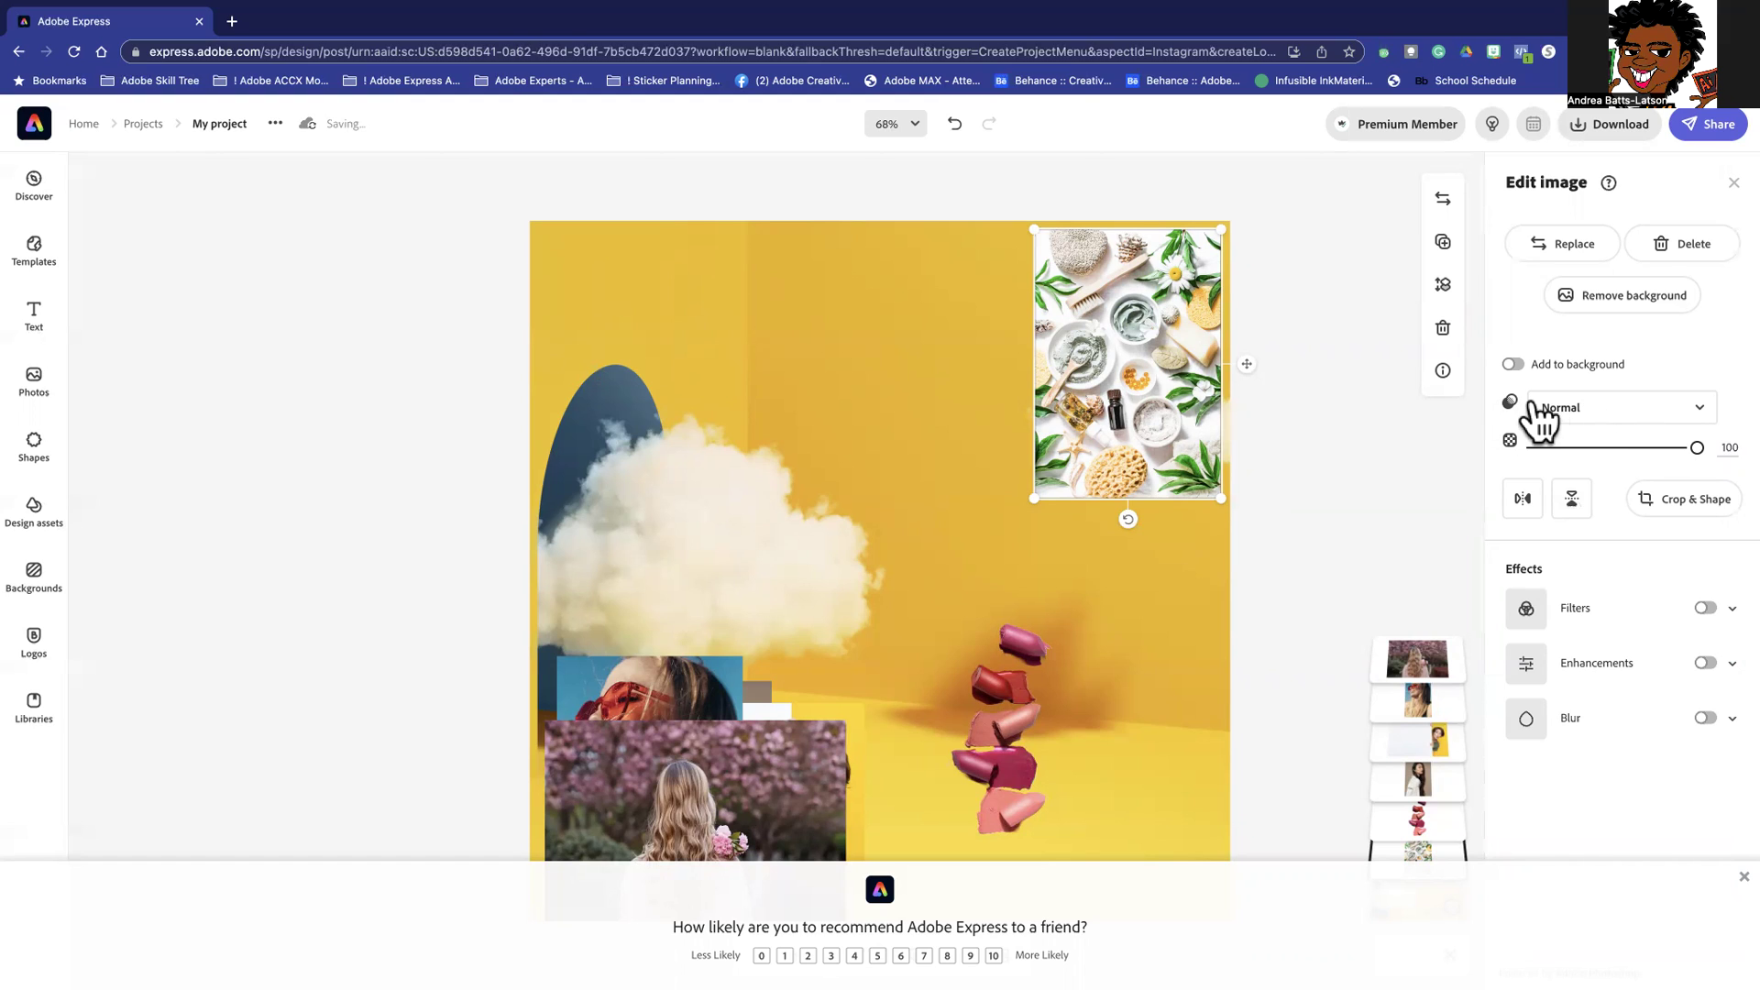
Try the Multiply and Screen blend modes on the skincare photo and settle on Multiply
left_click(1601, 419)
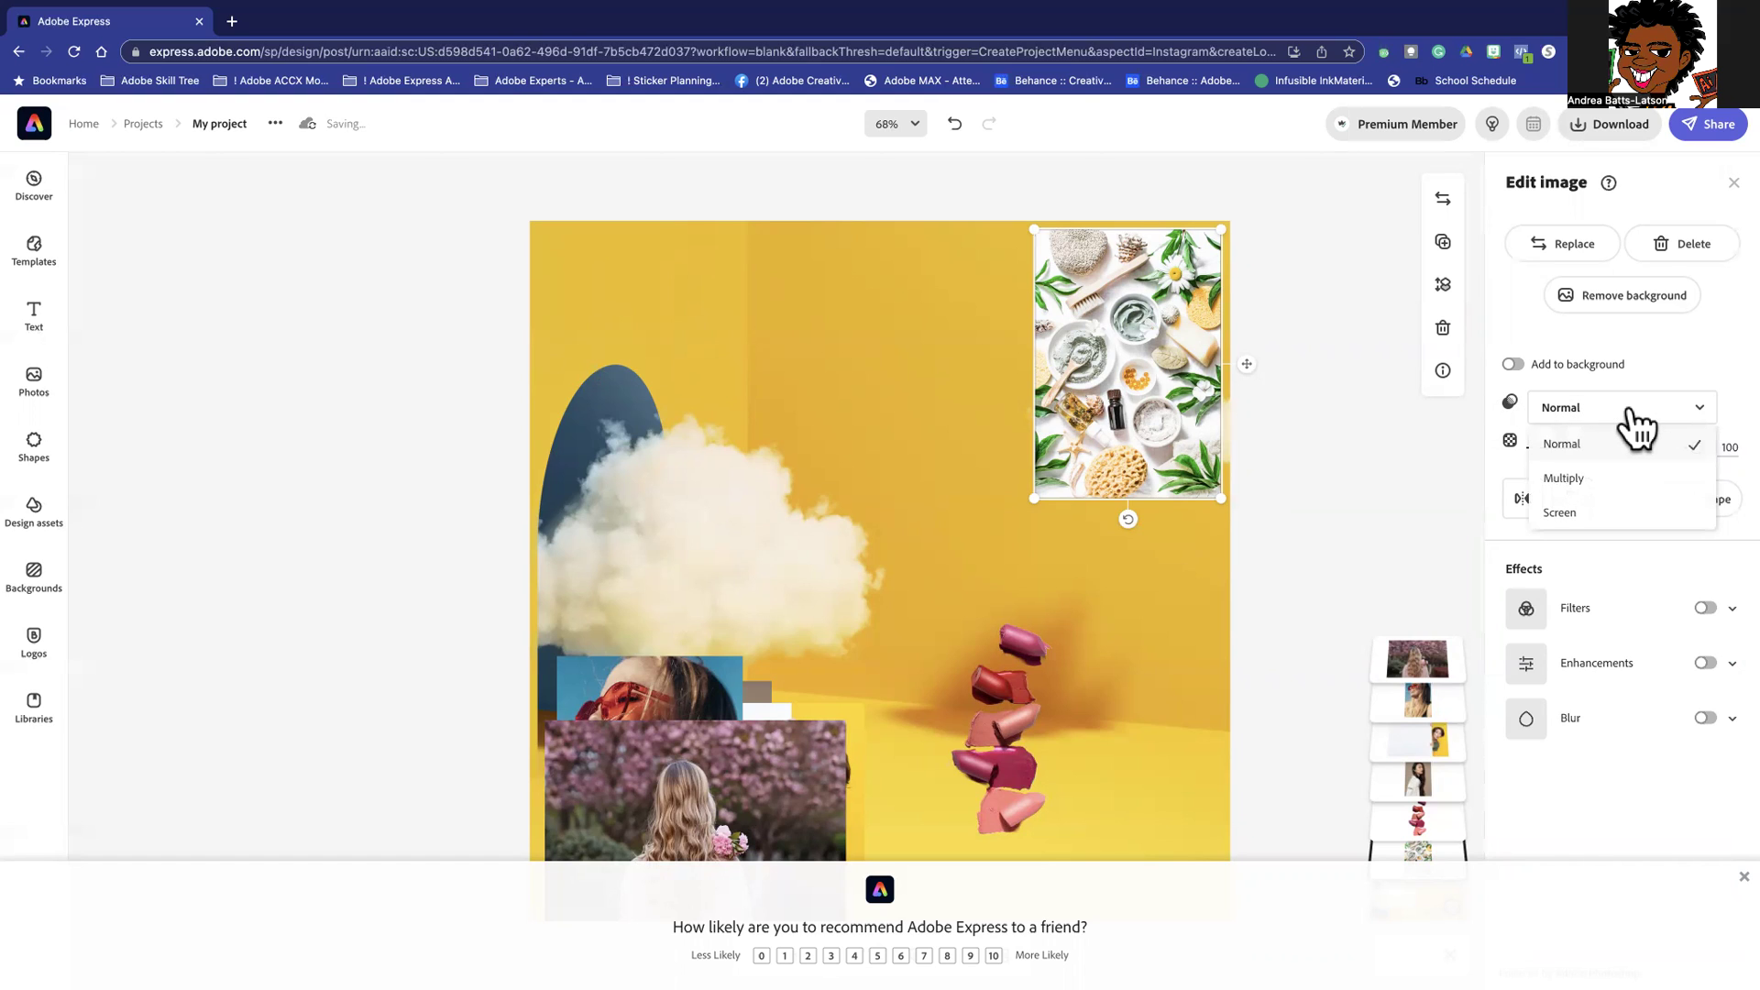
left_click(1584, 477)
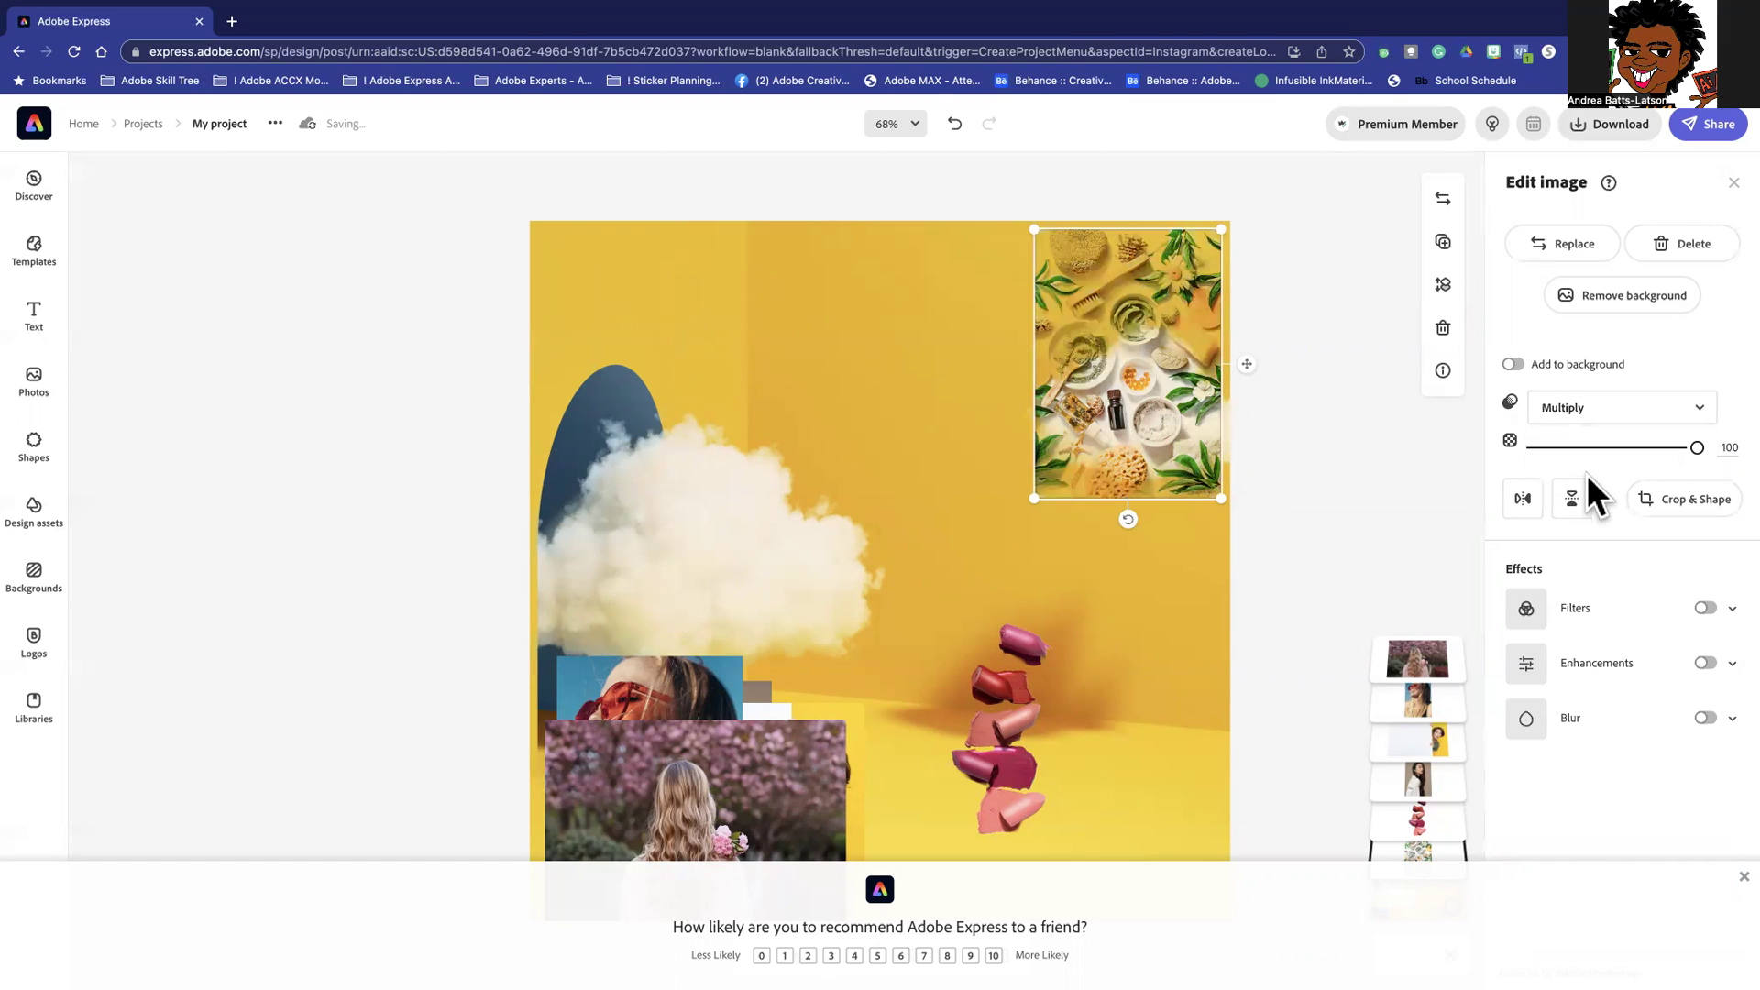
left_click(1583, 408)
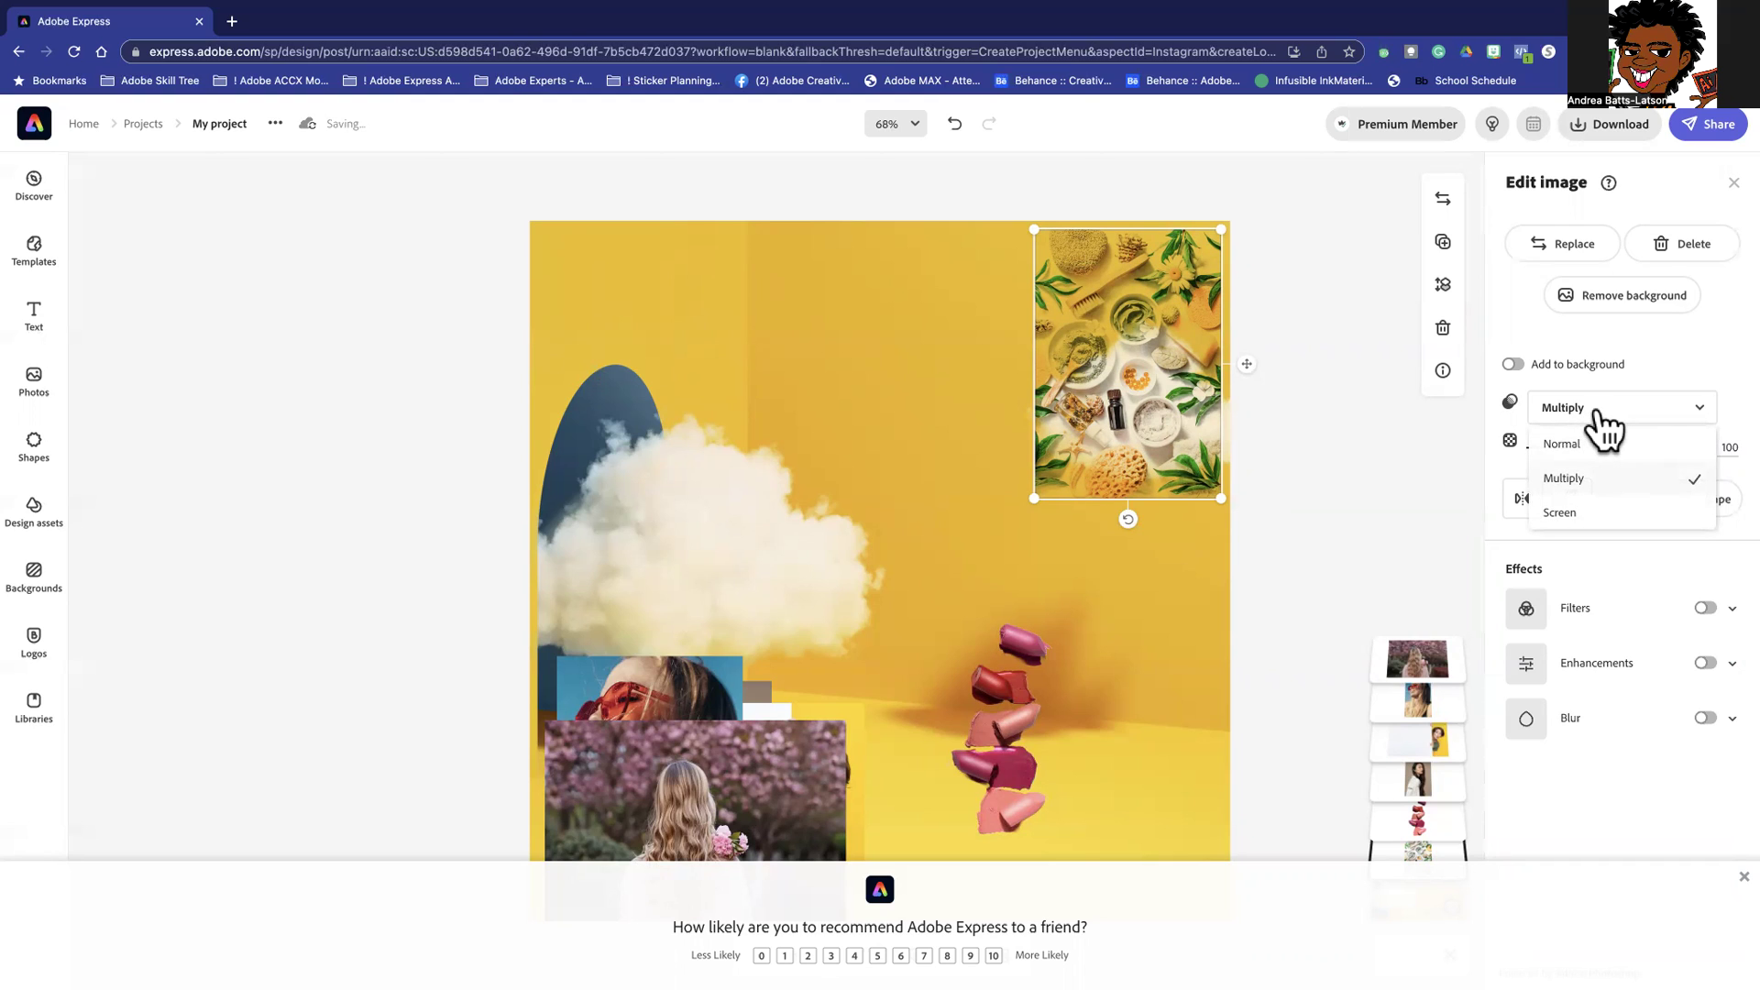
left_click(1579, 512)
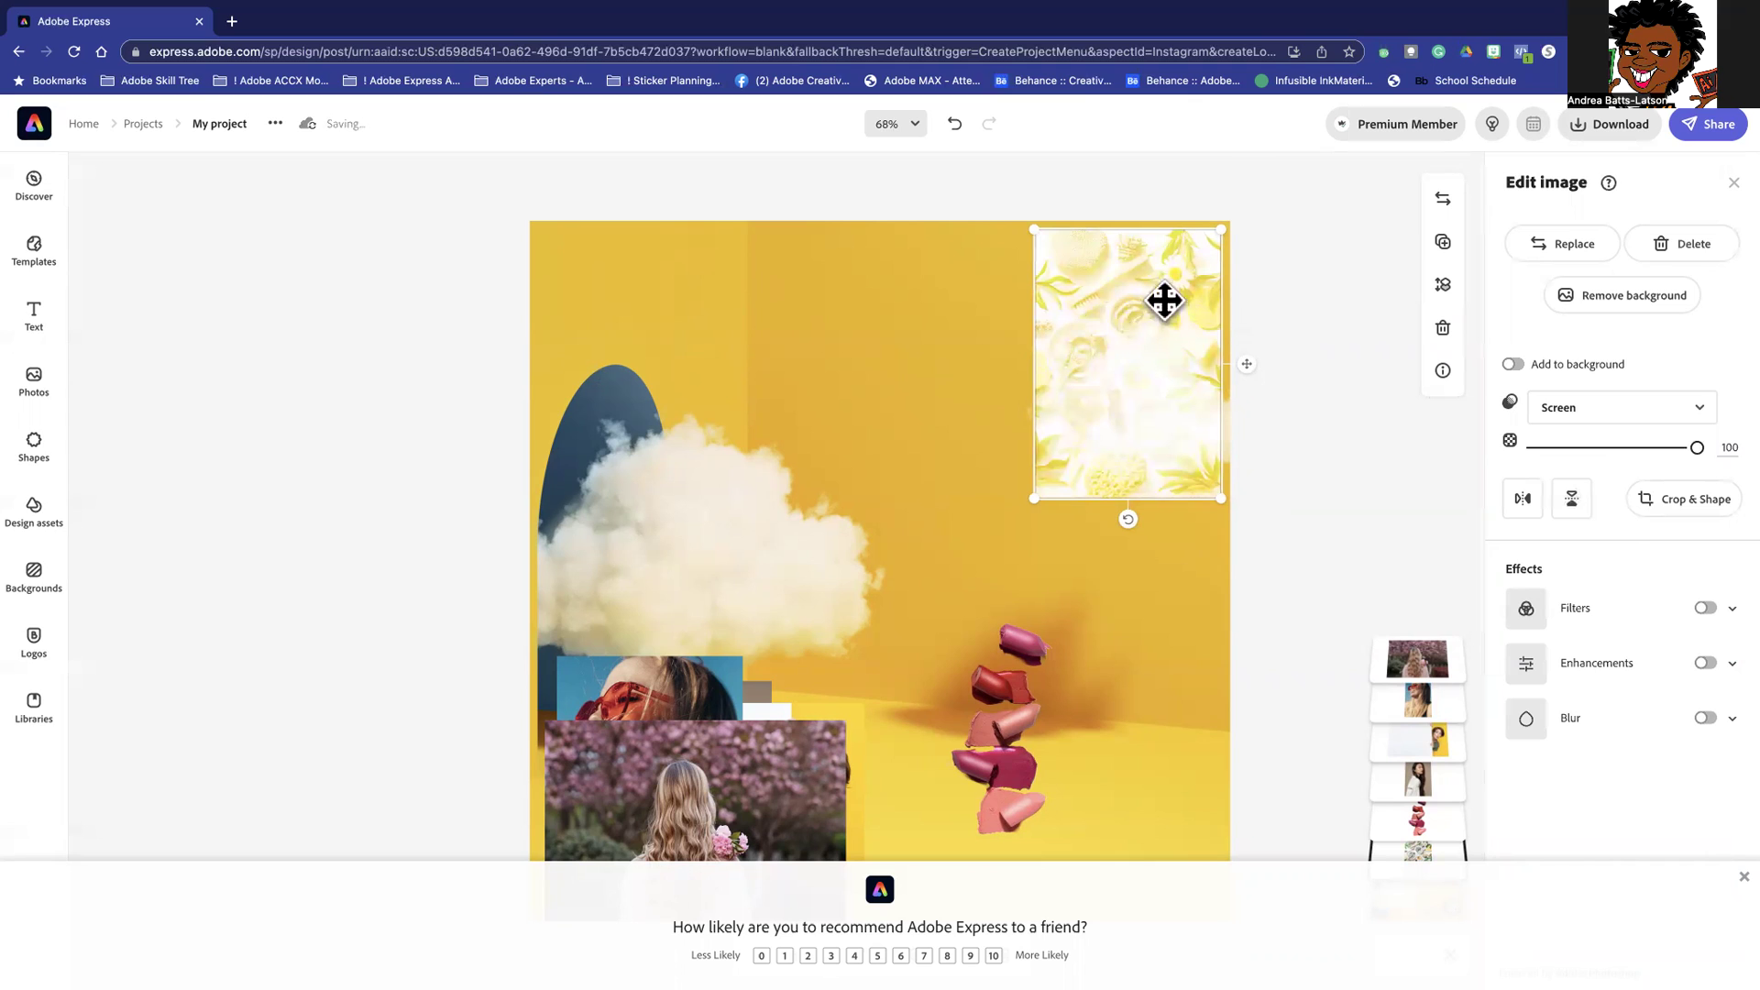
left_click(1576, 412)
left_click(1567, 481)
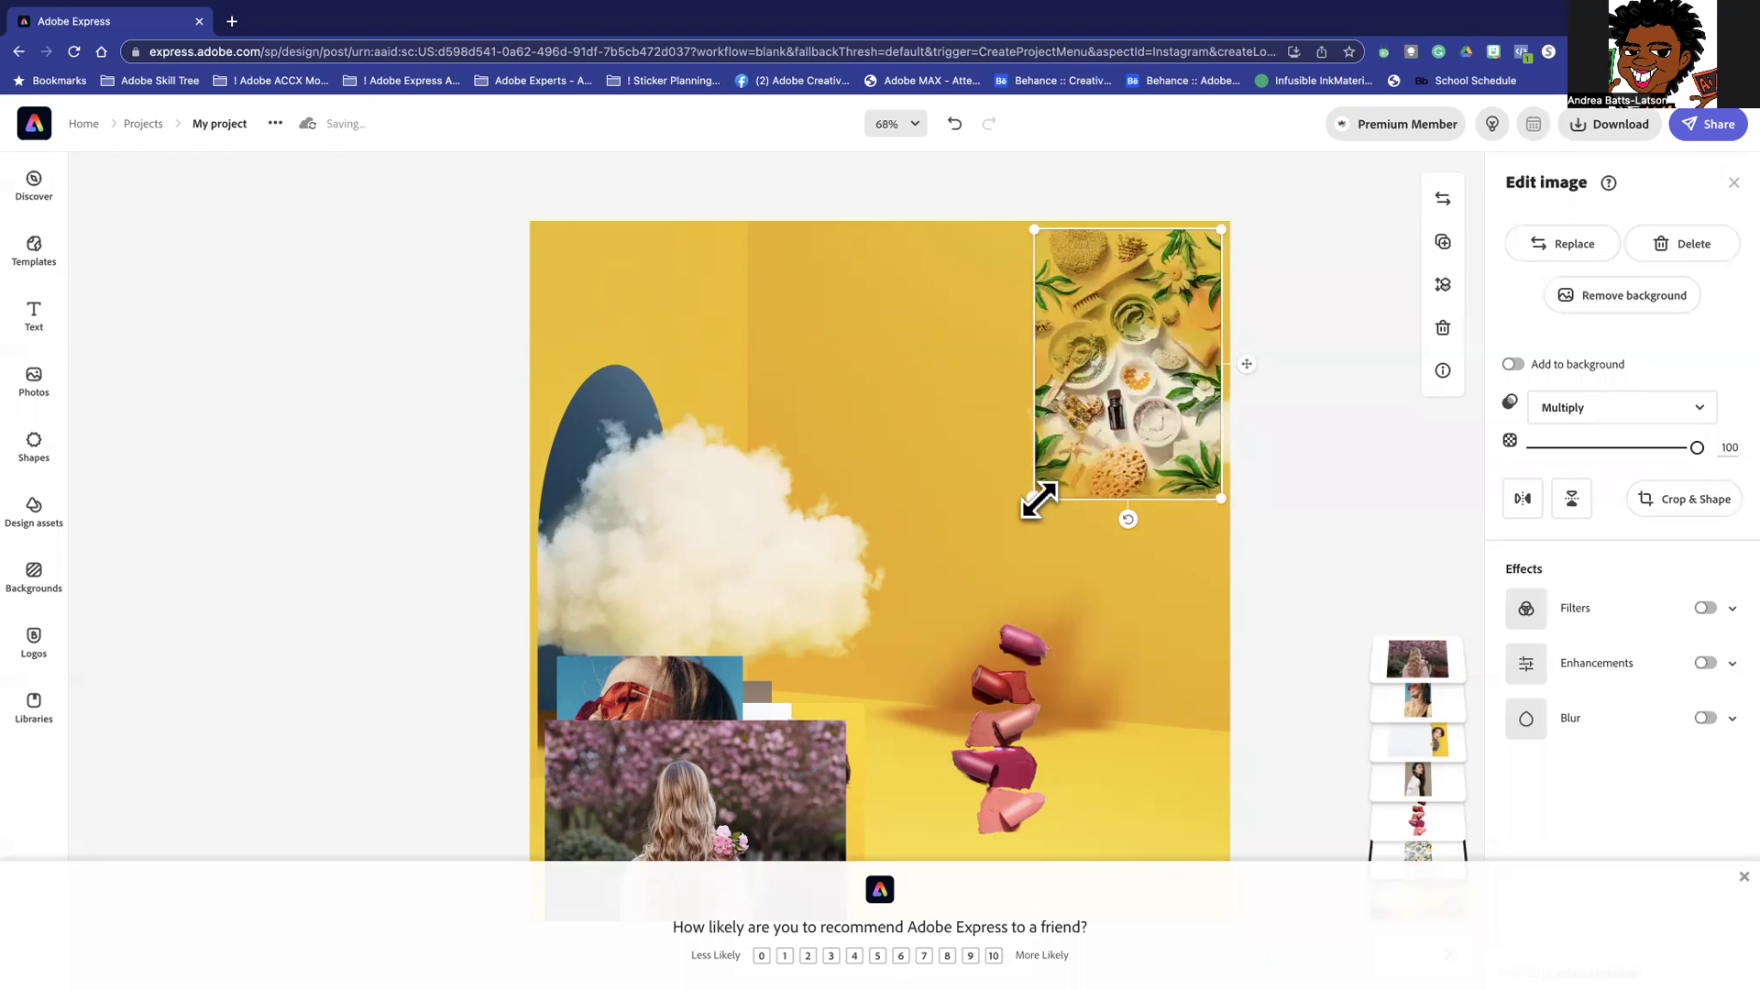
Enlarge the skincare photo and reposition it so that it covers the whole page
left_click_drag(1035, 498, 360, 926)
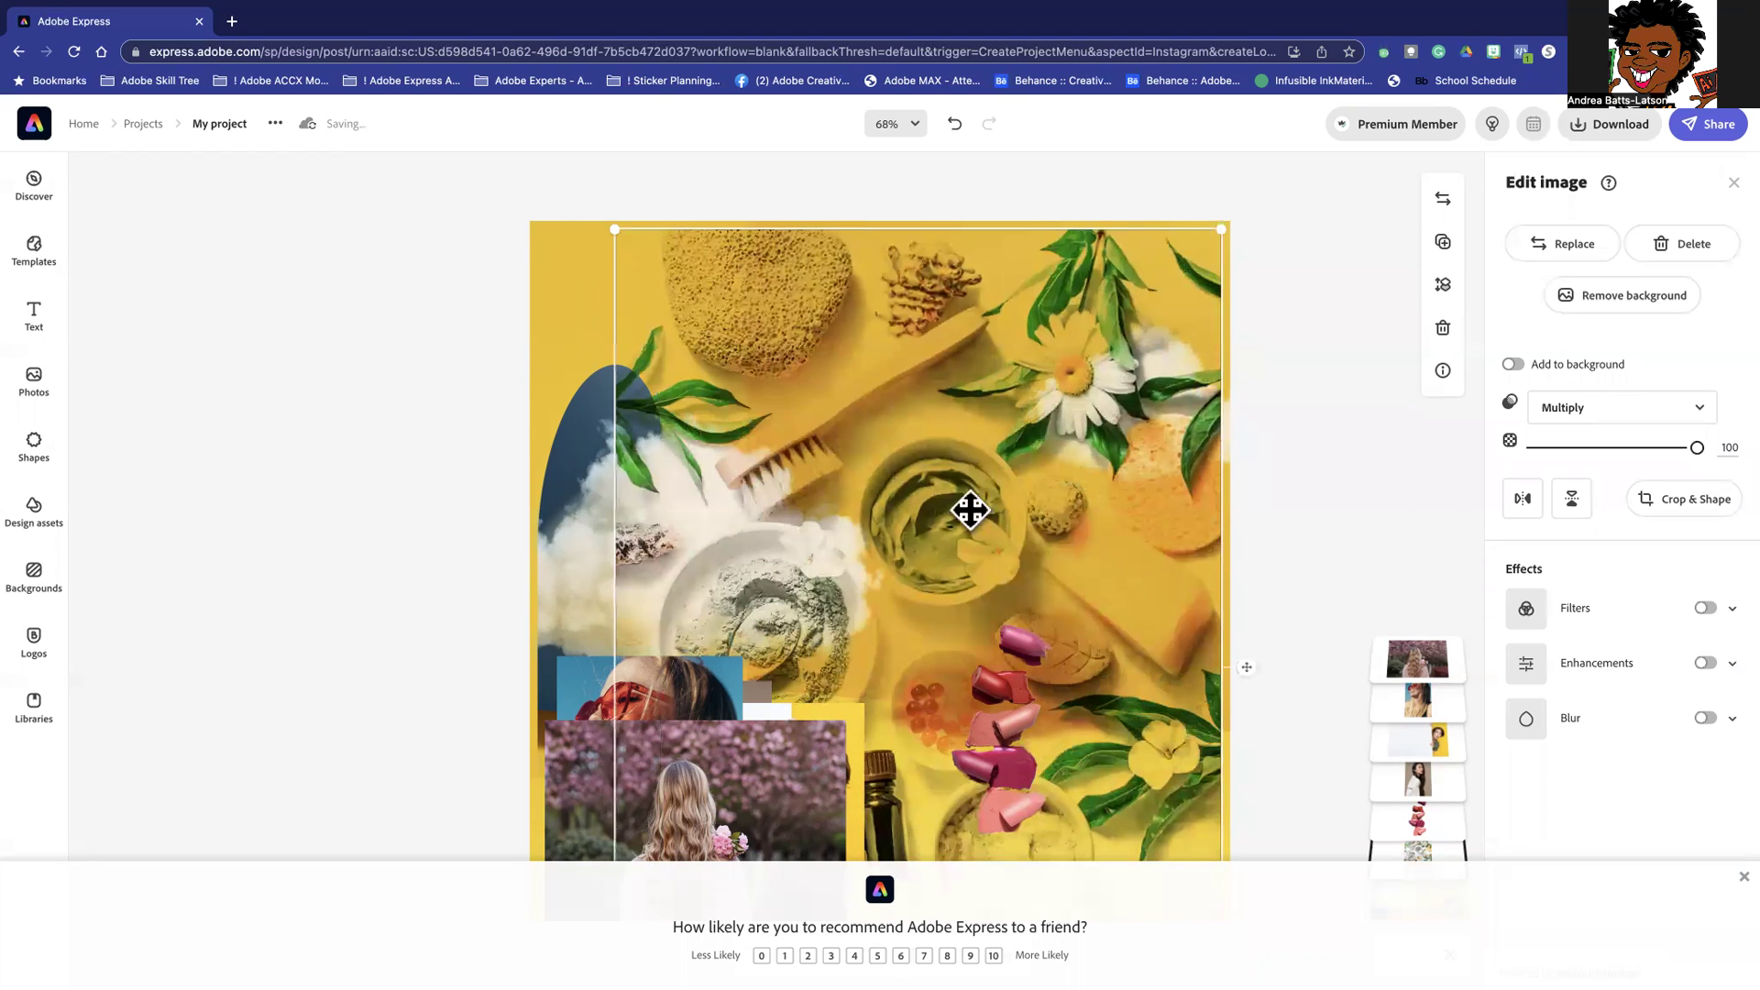
left_click_drag(967, 510, 867, 624)
left_click_drag(1124, 332, 1361, 183)
left_click_drag(911, 502, 902, 416)
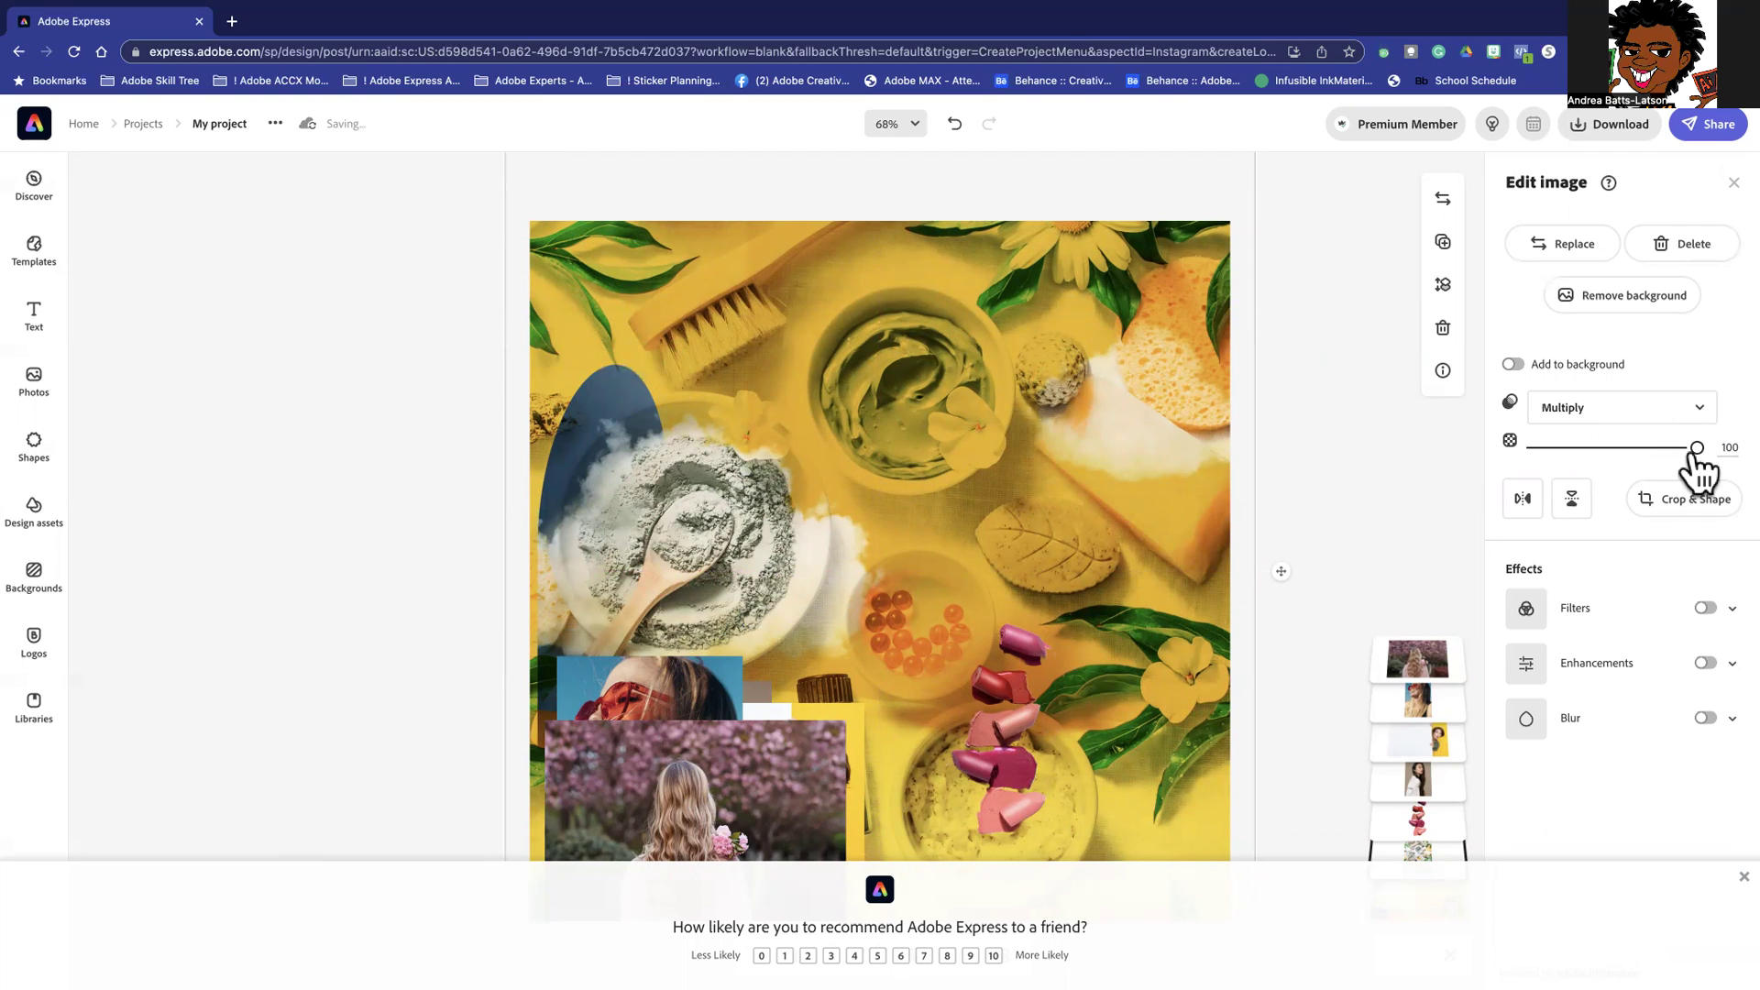
Lower the opacity of the skincare photo to 41 and deselect it
left_click_drag(1696, 454, 1600, 454)
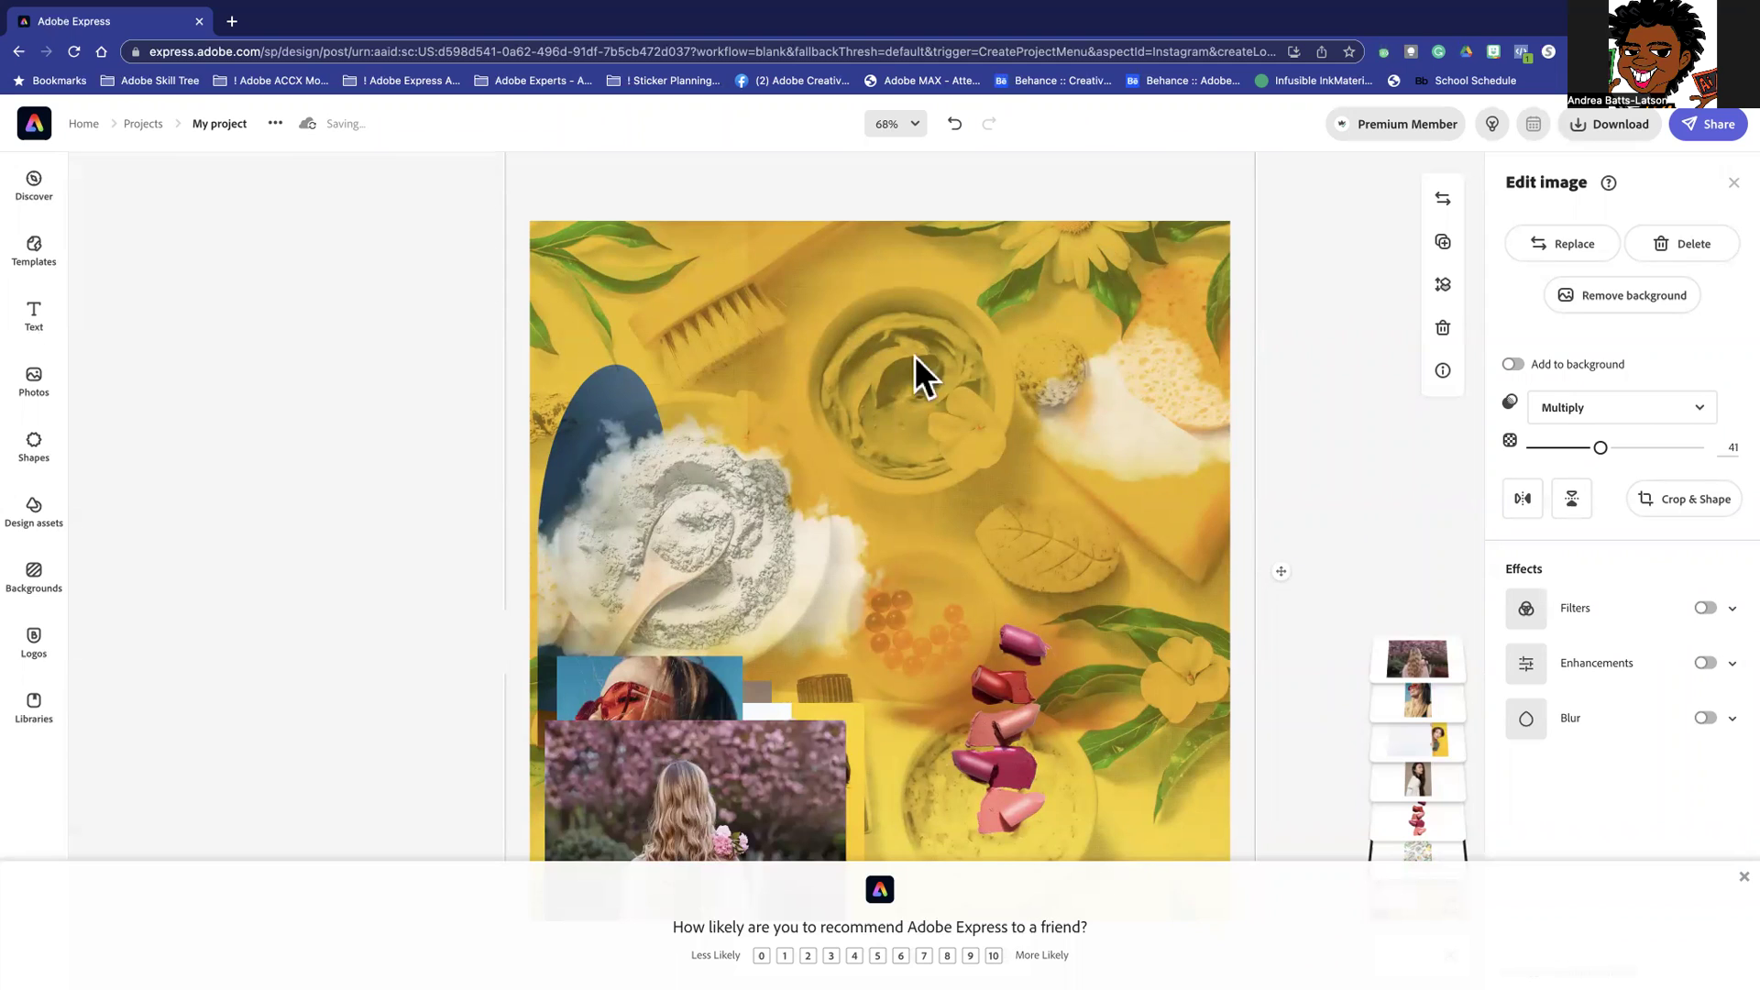
key("Escape")
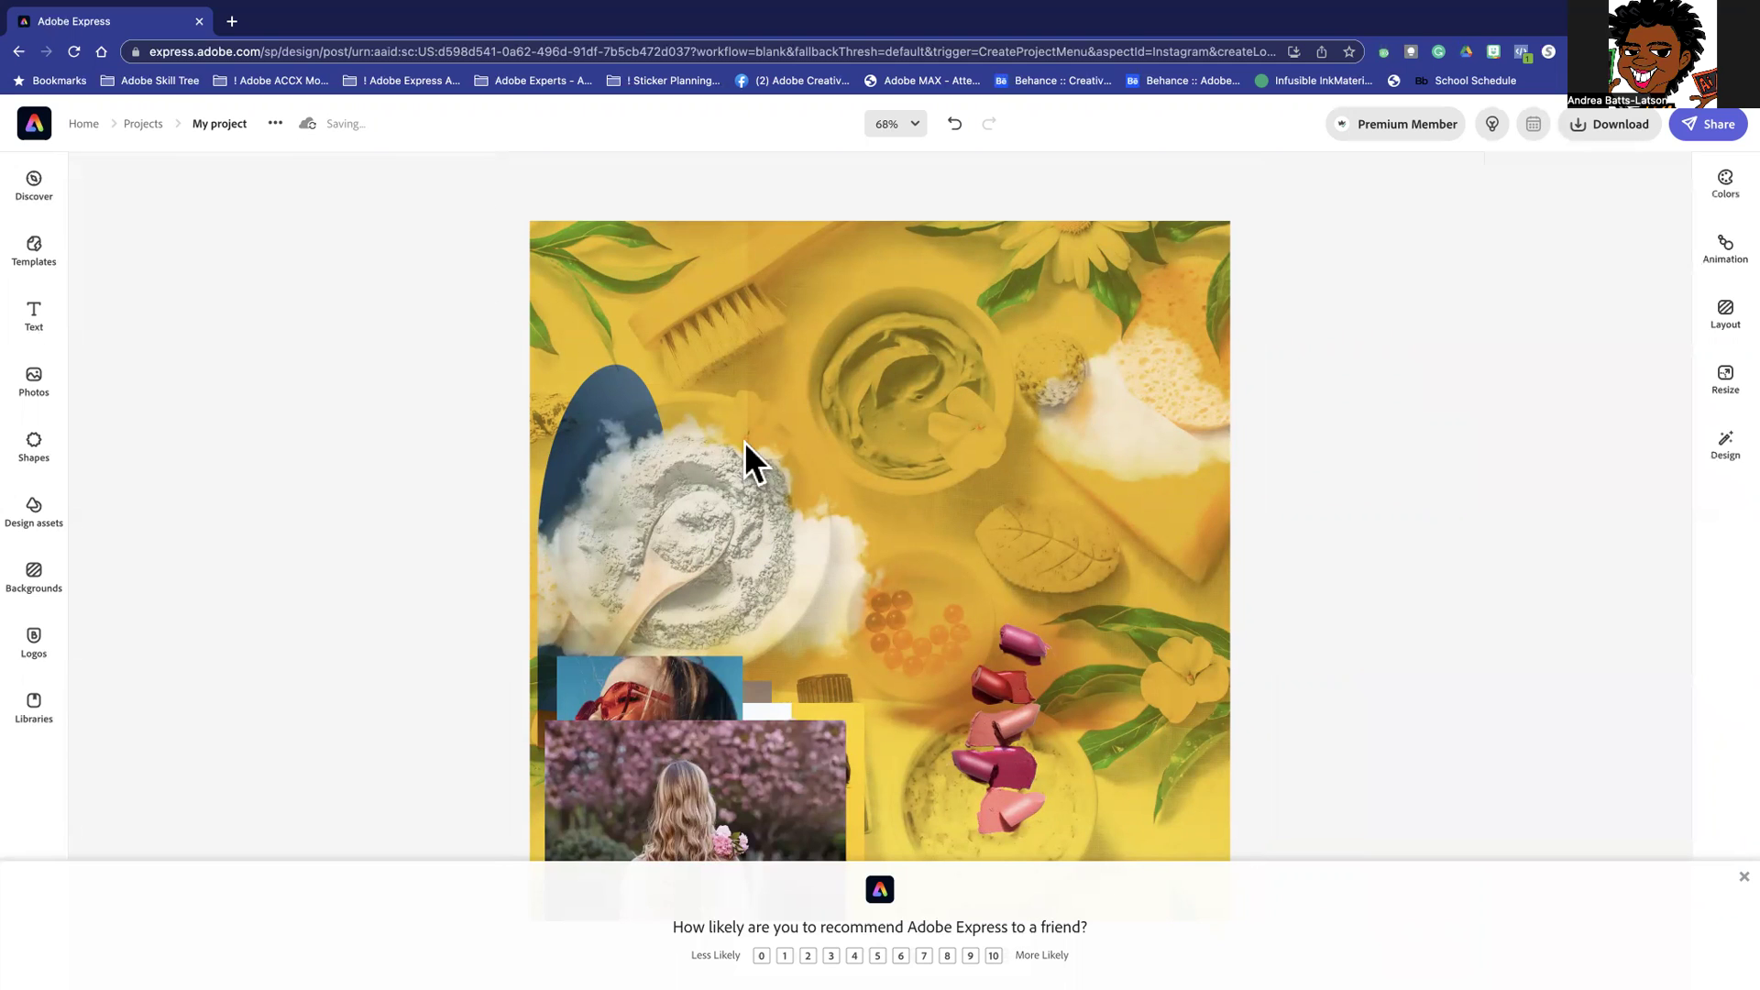
left_click(633, 572)
left_click(382, 656)
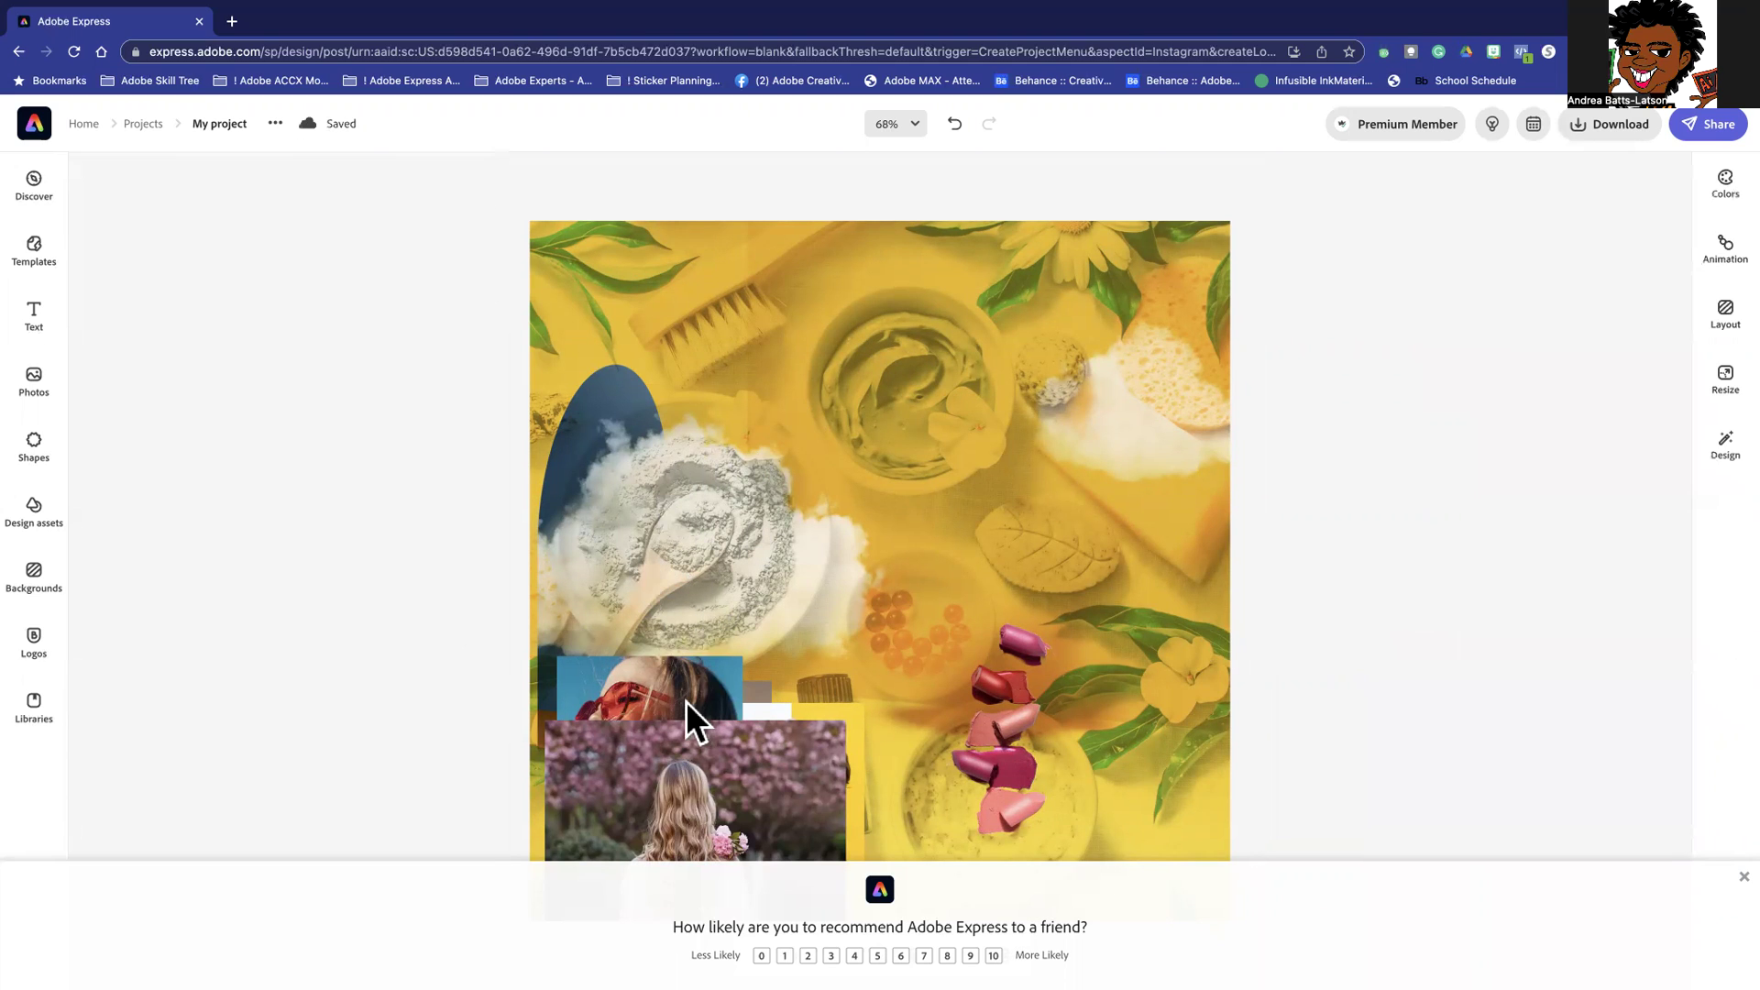
Spread out the stacked photos: sunglasses woman to the page's upper left, blossom photo upper center, white-board photo lower right
left_click_drag(662, 704, 638, 290)
left_click_drag(729, 779, 937, 395)
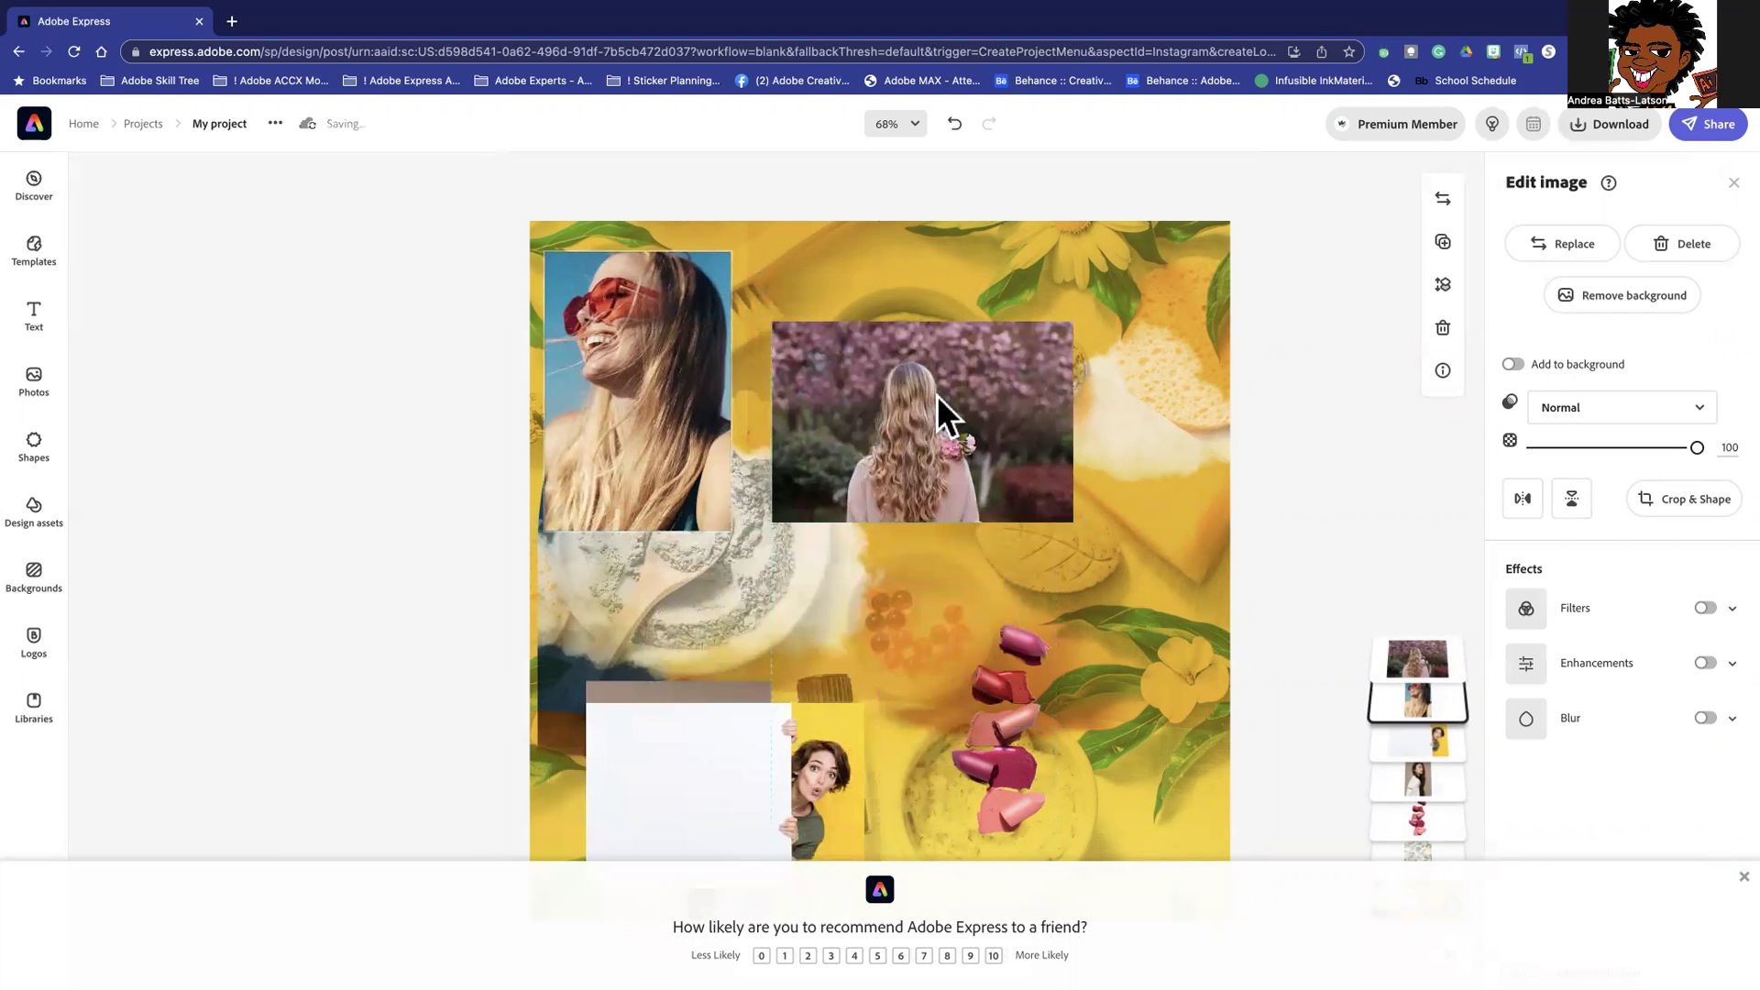
left_click_drag(684, 845, 939, 705)
Try the sunglasses photo lower in the layer stack, put it at the front, and remove its background
left_click_drag(1419, 701, 1386, 821)
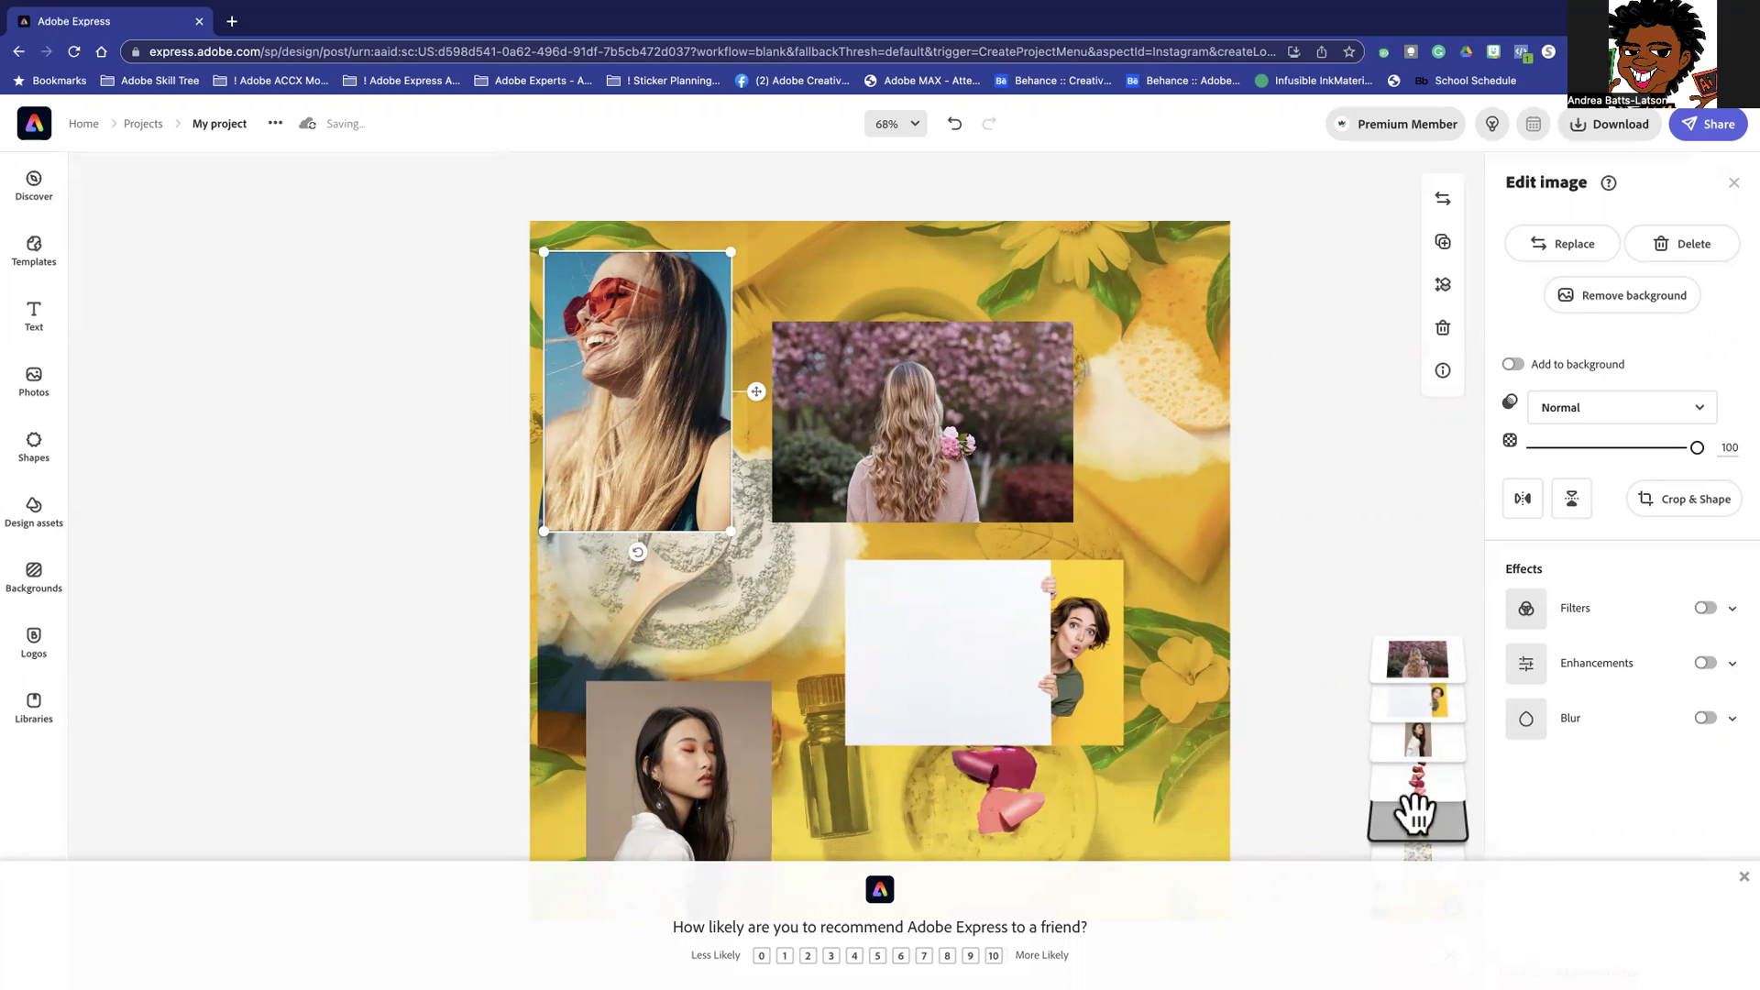
left_click_drag(1407, 825, 1358, 667)
left_click_drag(1474, 615, 1378, 655)
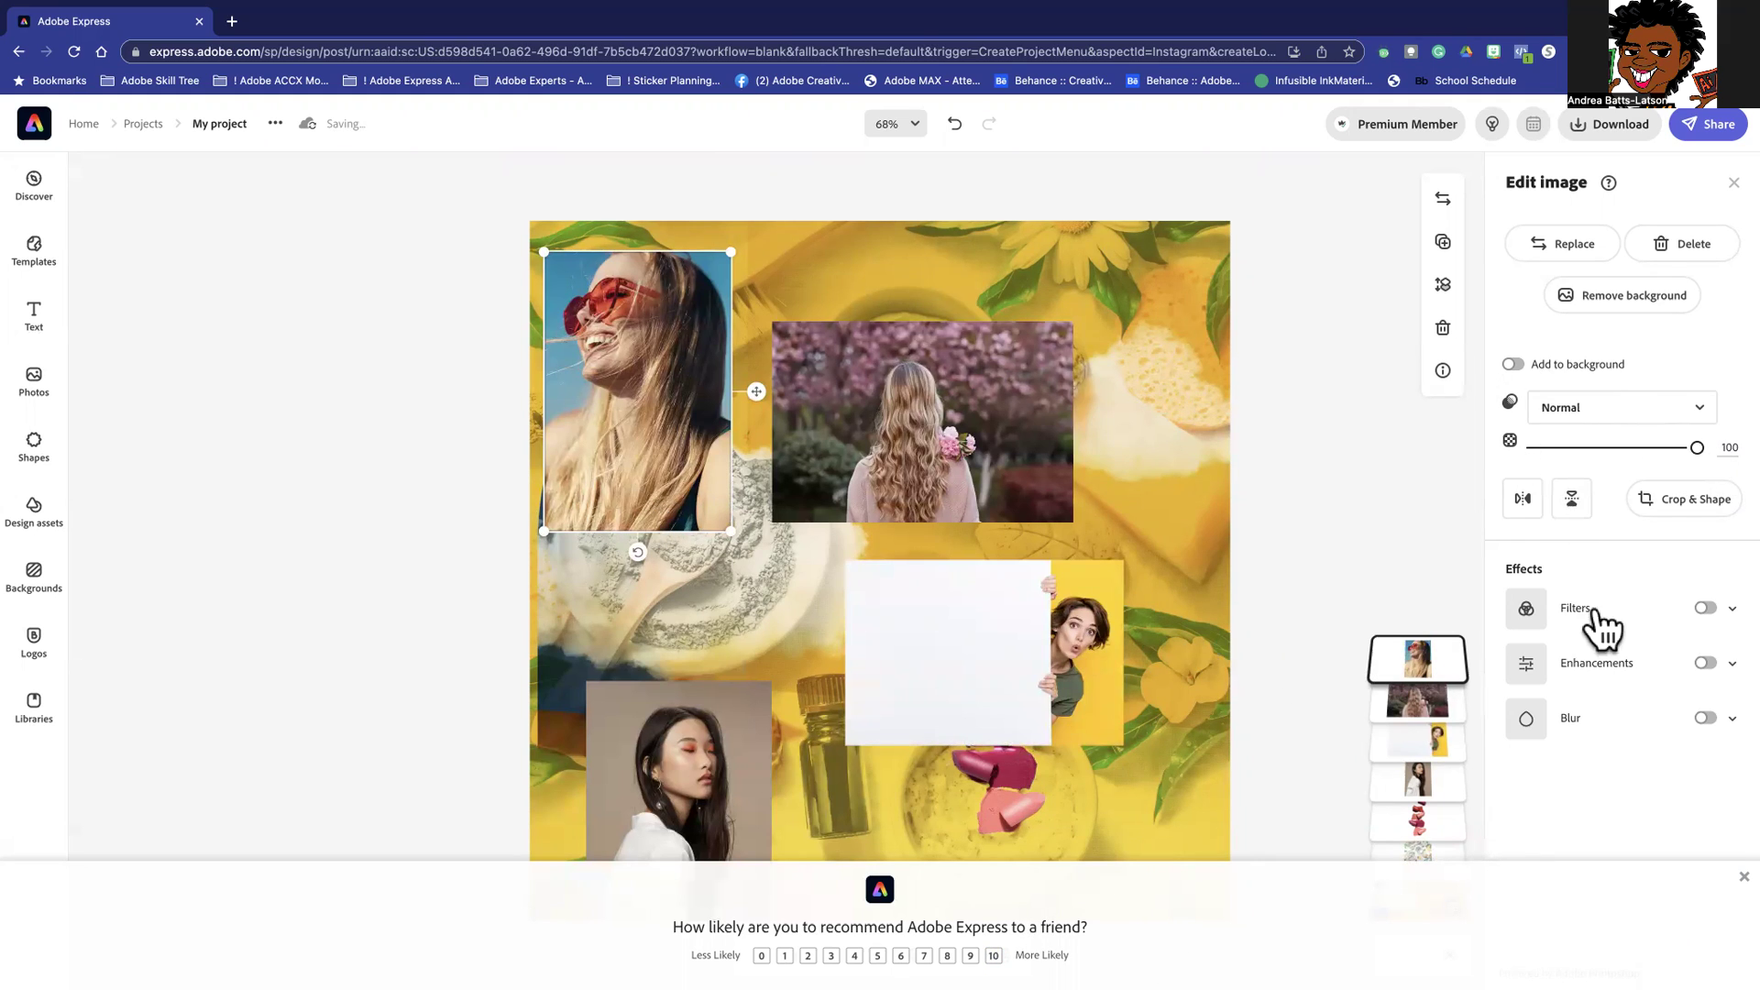
left_click(1613, 295)
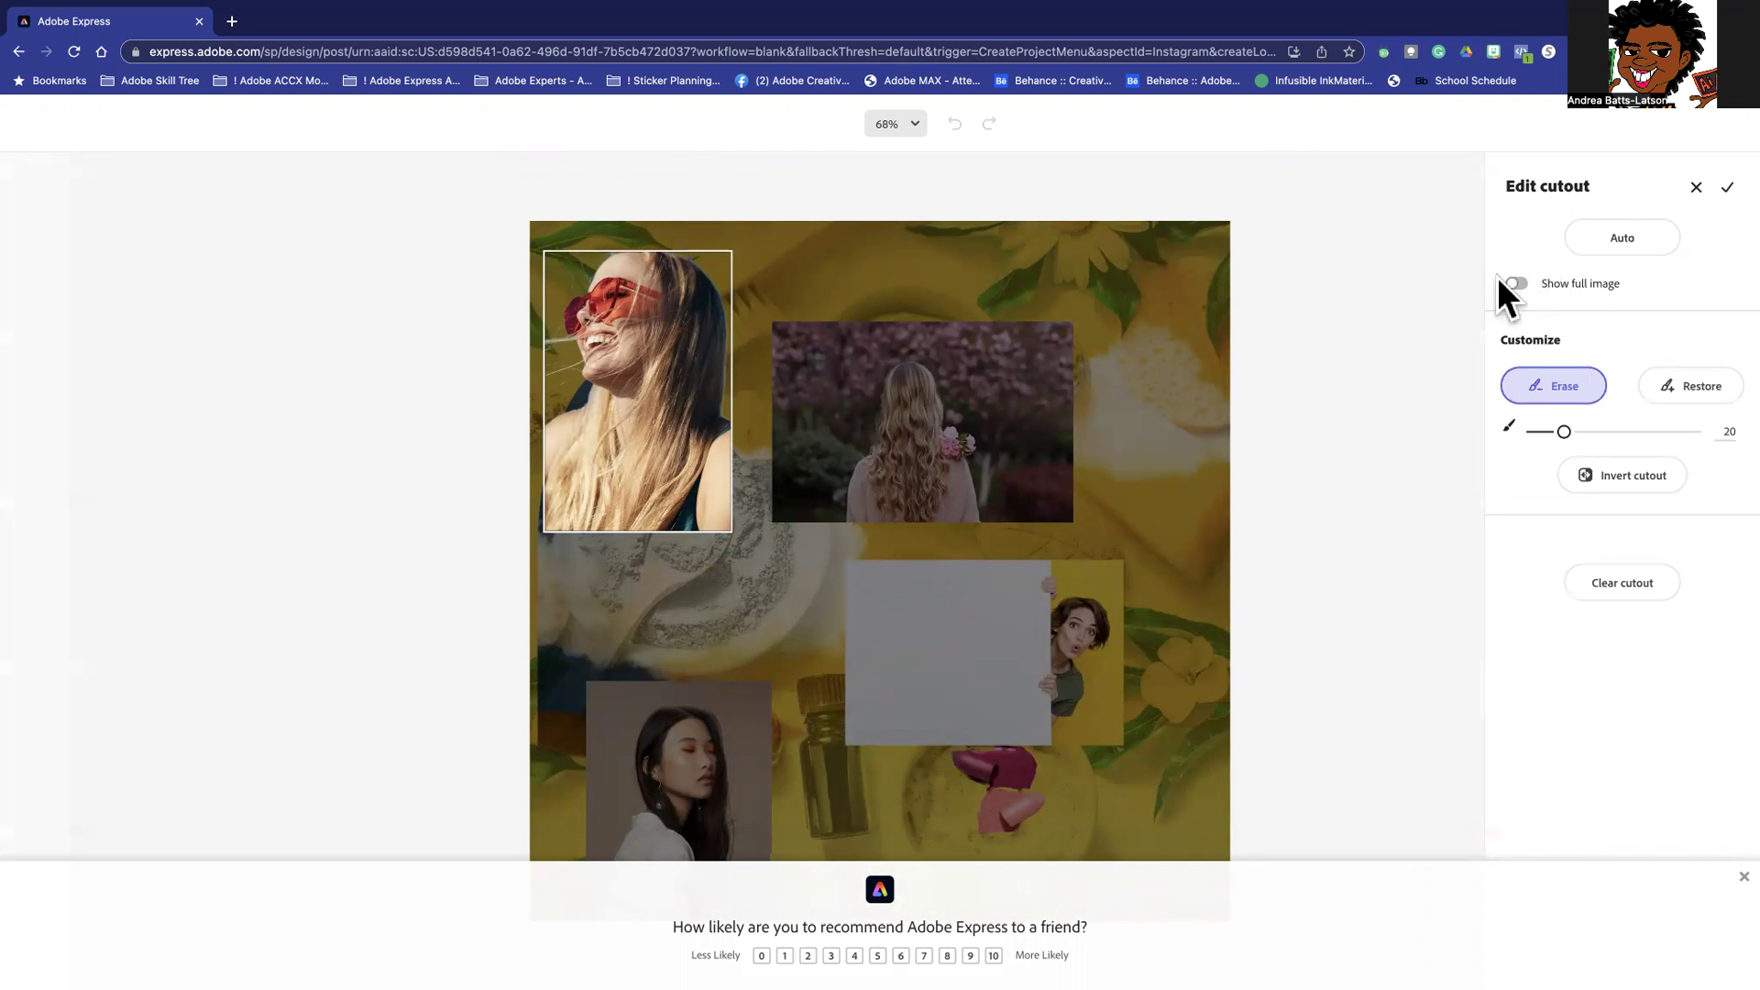
left_click(1727, 187)
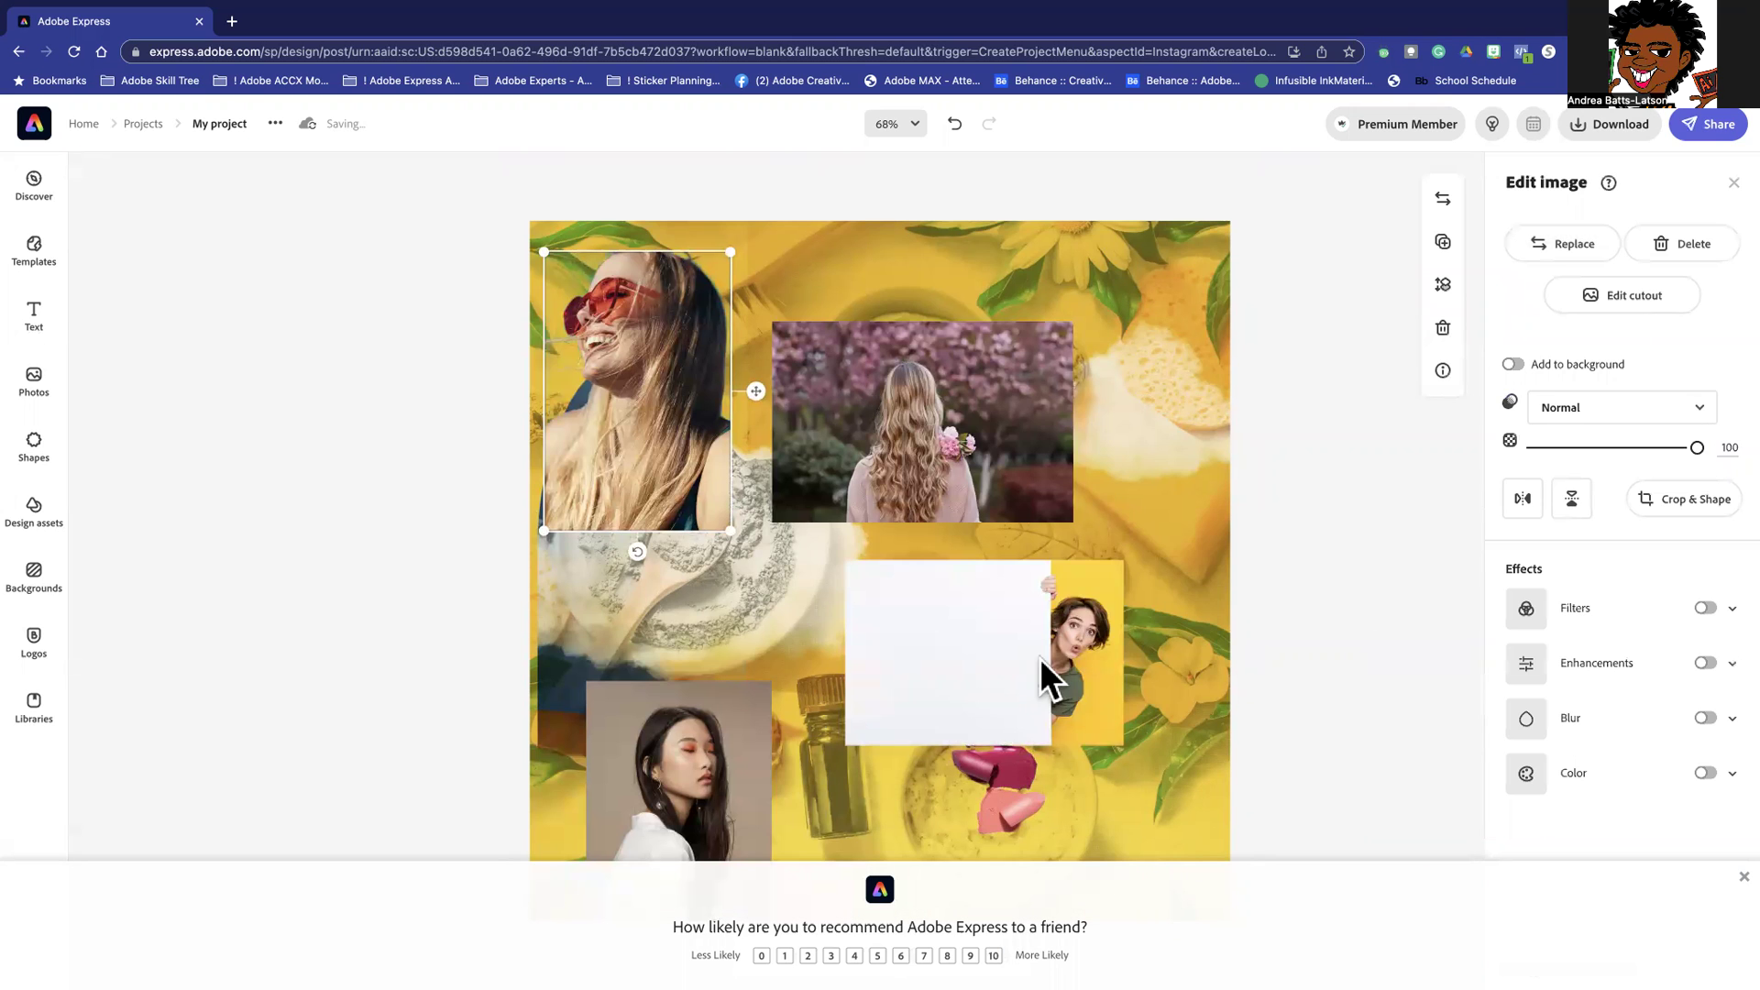
Remove the background of the white-board photo and move the peeking woman's cutout down beside the lipstick swatches
left_click(1039, 658)
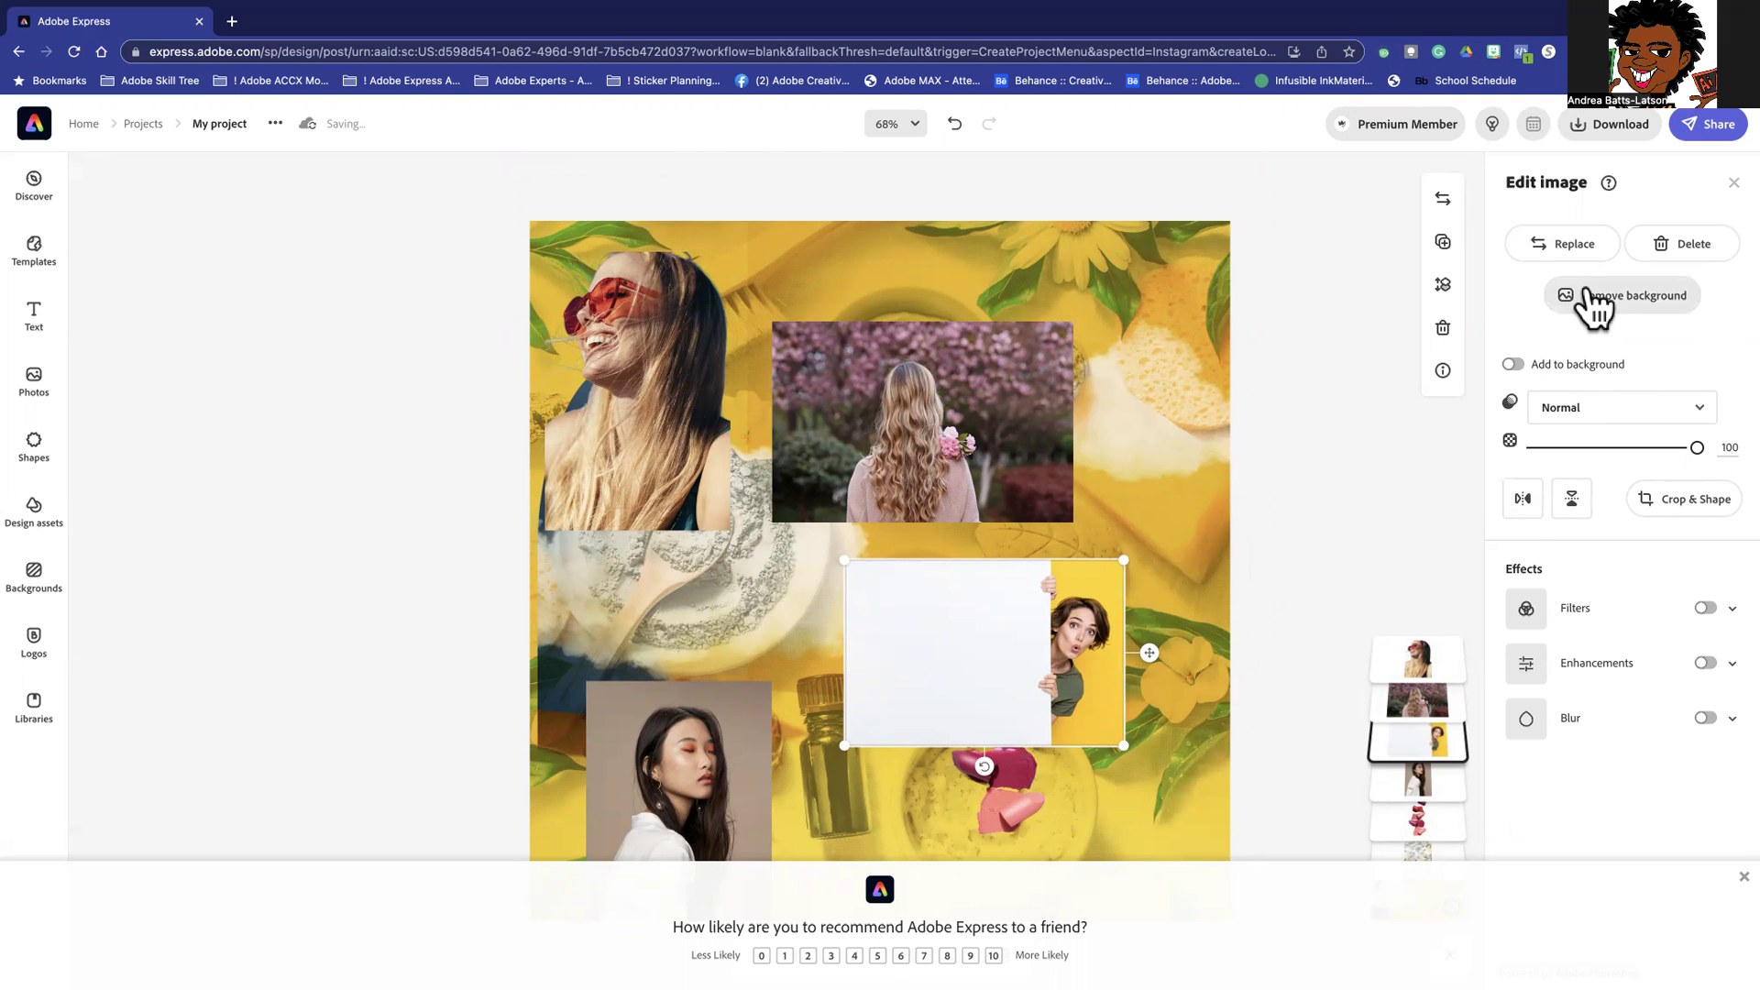
left_click(1595, 302)
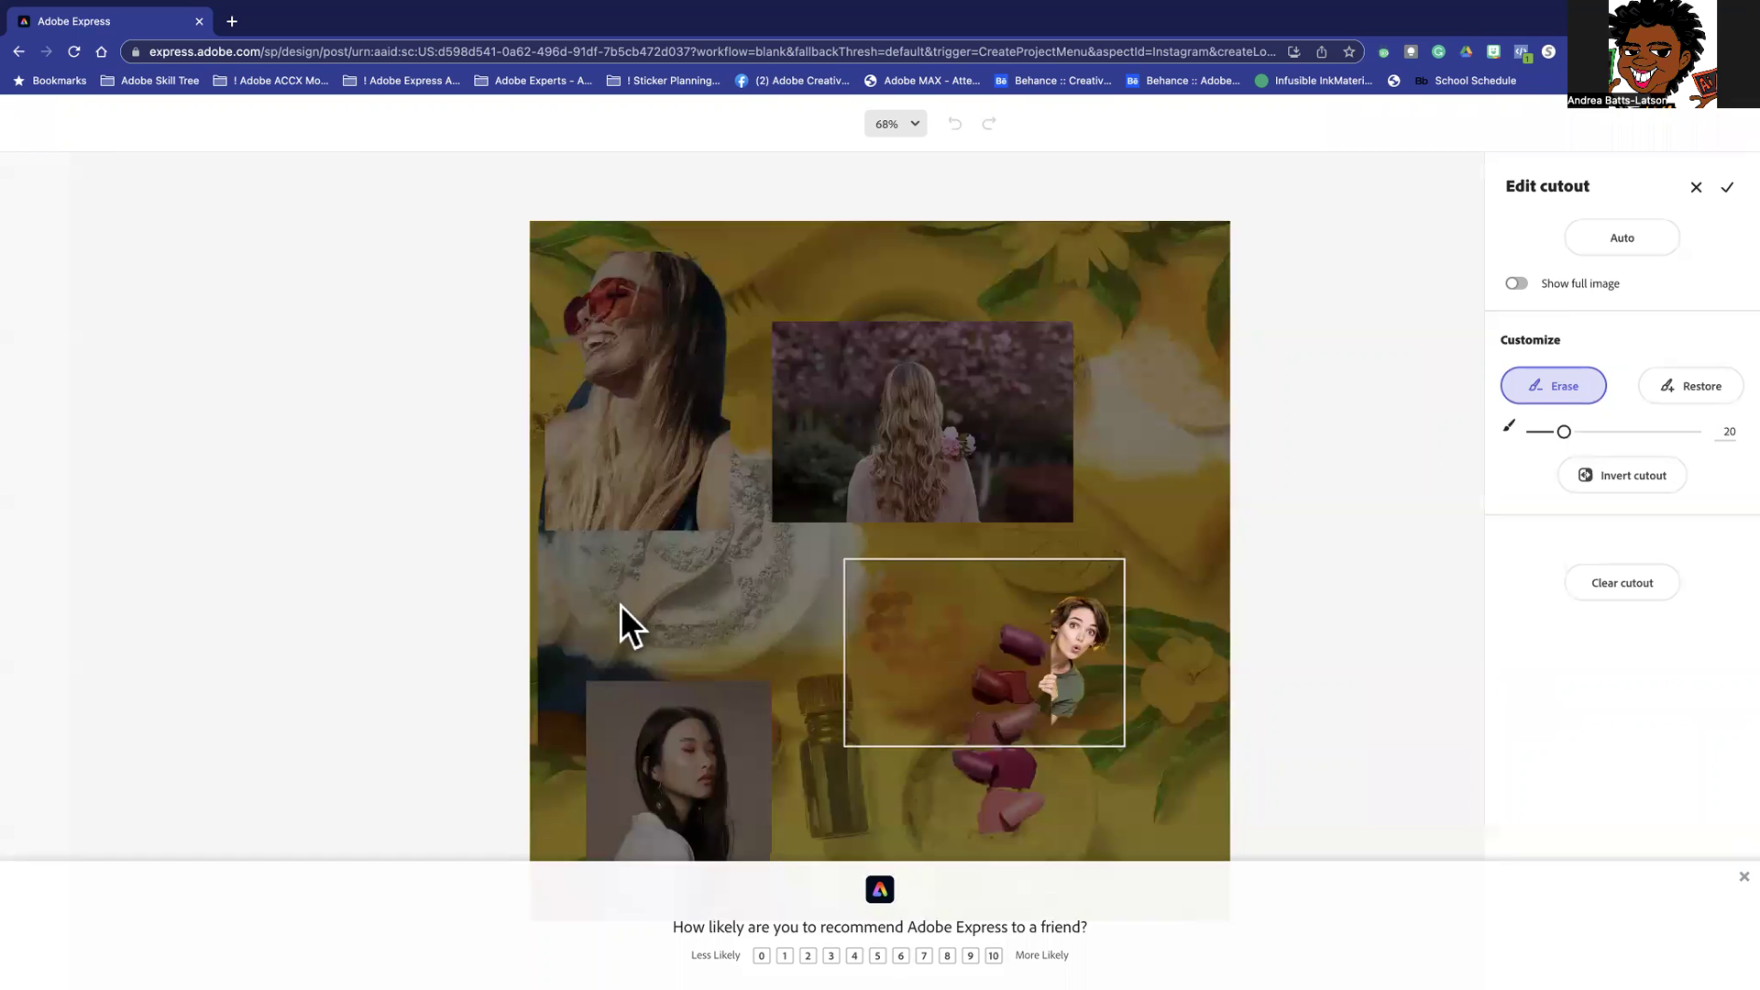
left_click(1717, 188)
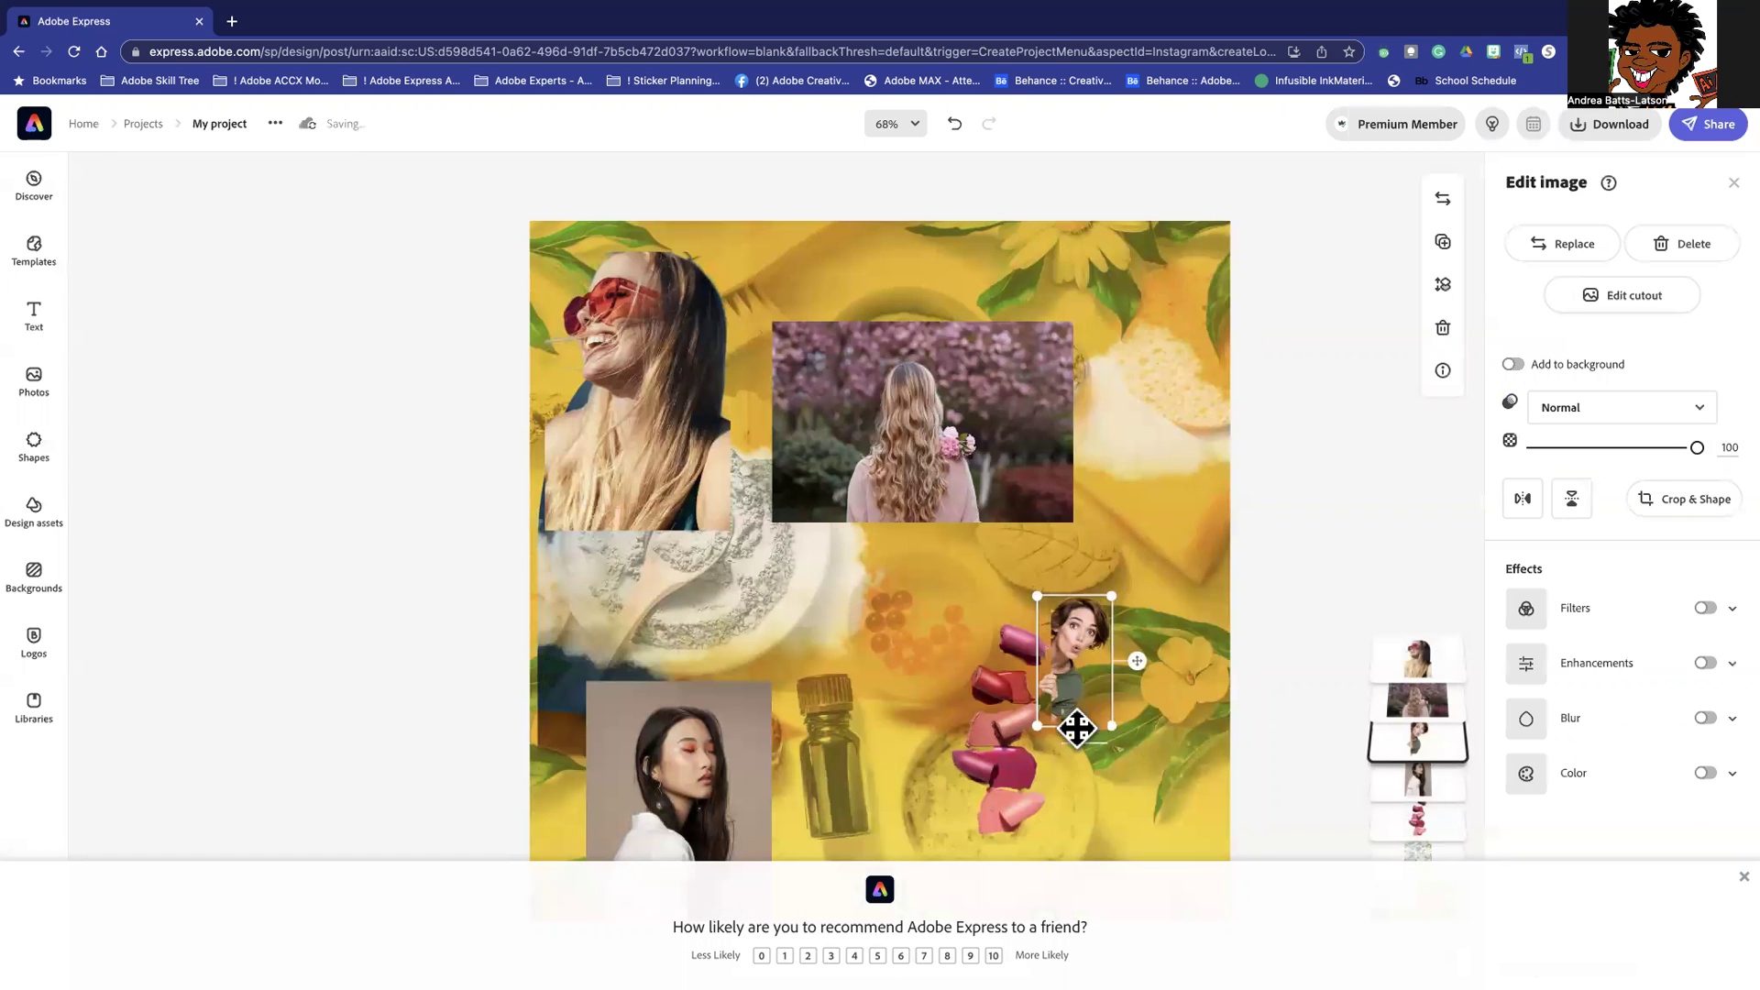
left_click_drag(1076, 727, 1086, 816)
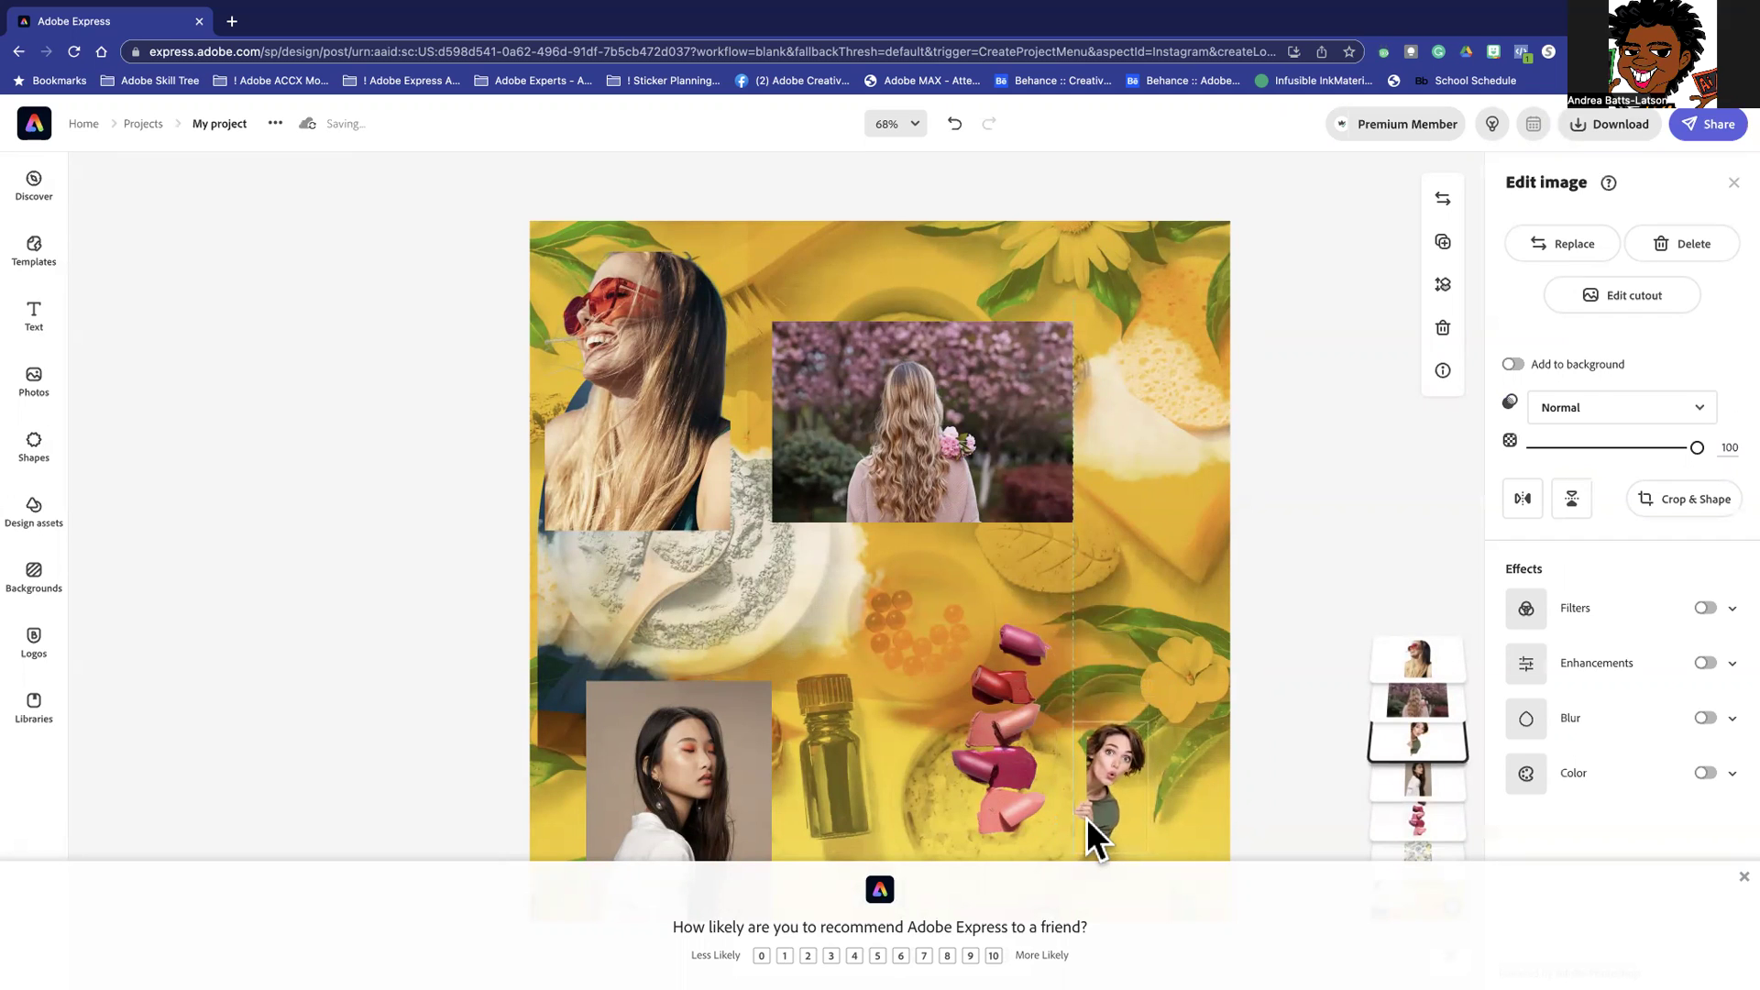
Move the photo of the woman in the white jacket to the page's lower middle and remove its background
left_click_drag(709, 757, 1021, 570)
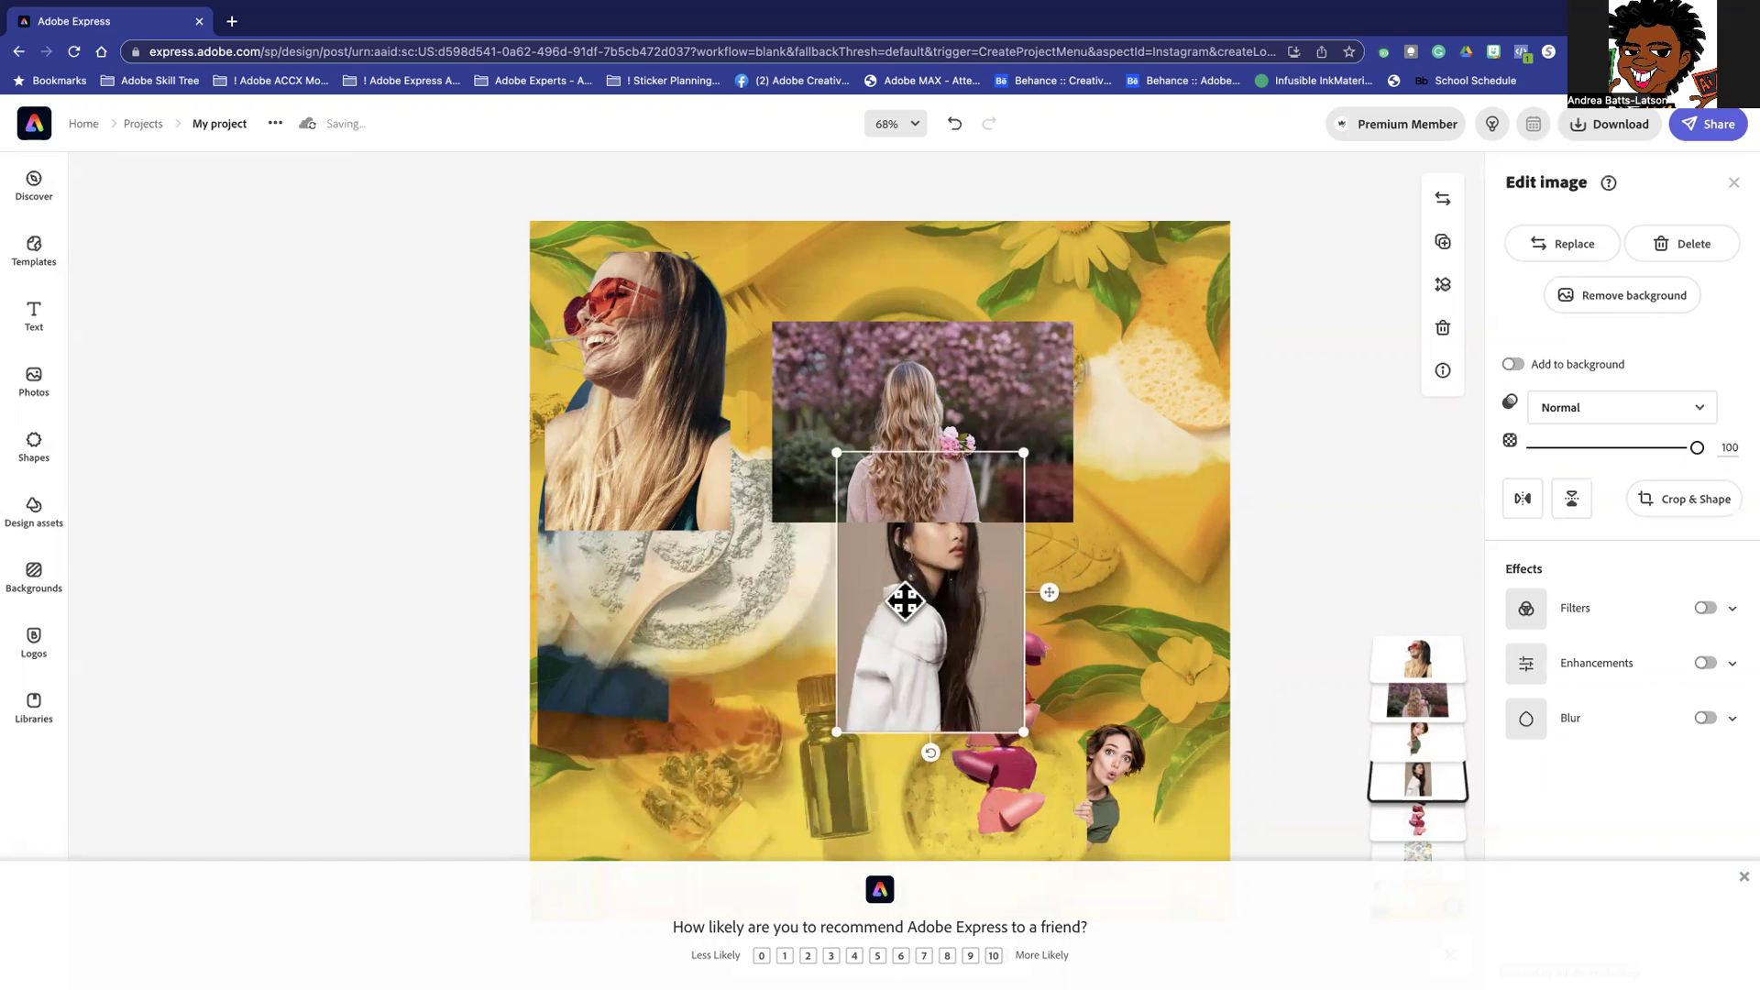
left_click_drag(904, 597, 803, 746)
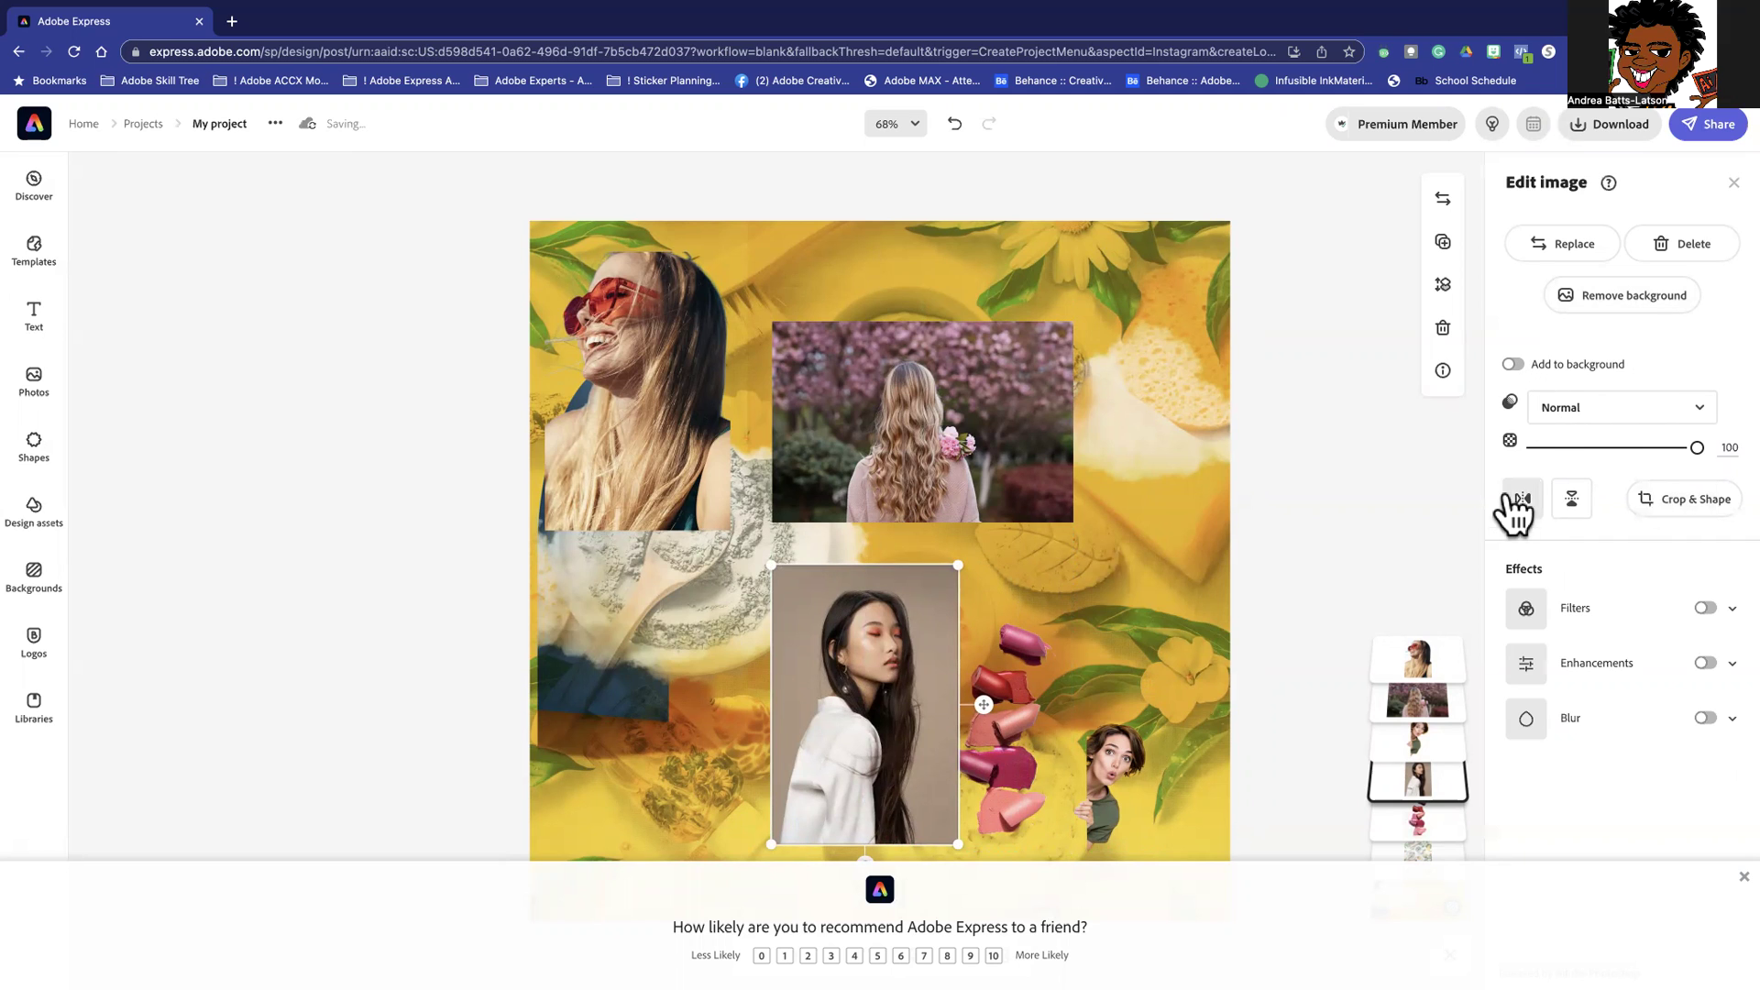
left_click(1593, 302)
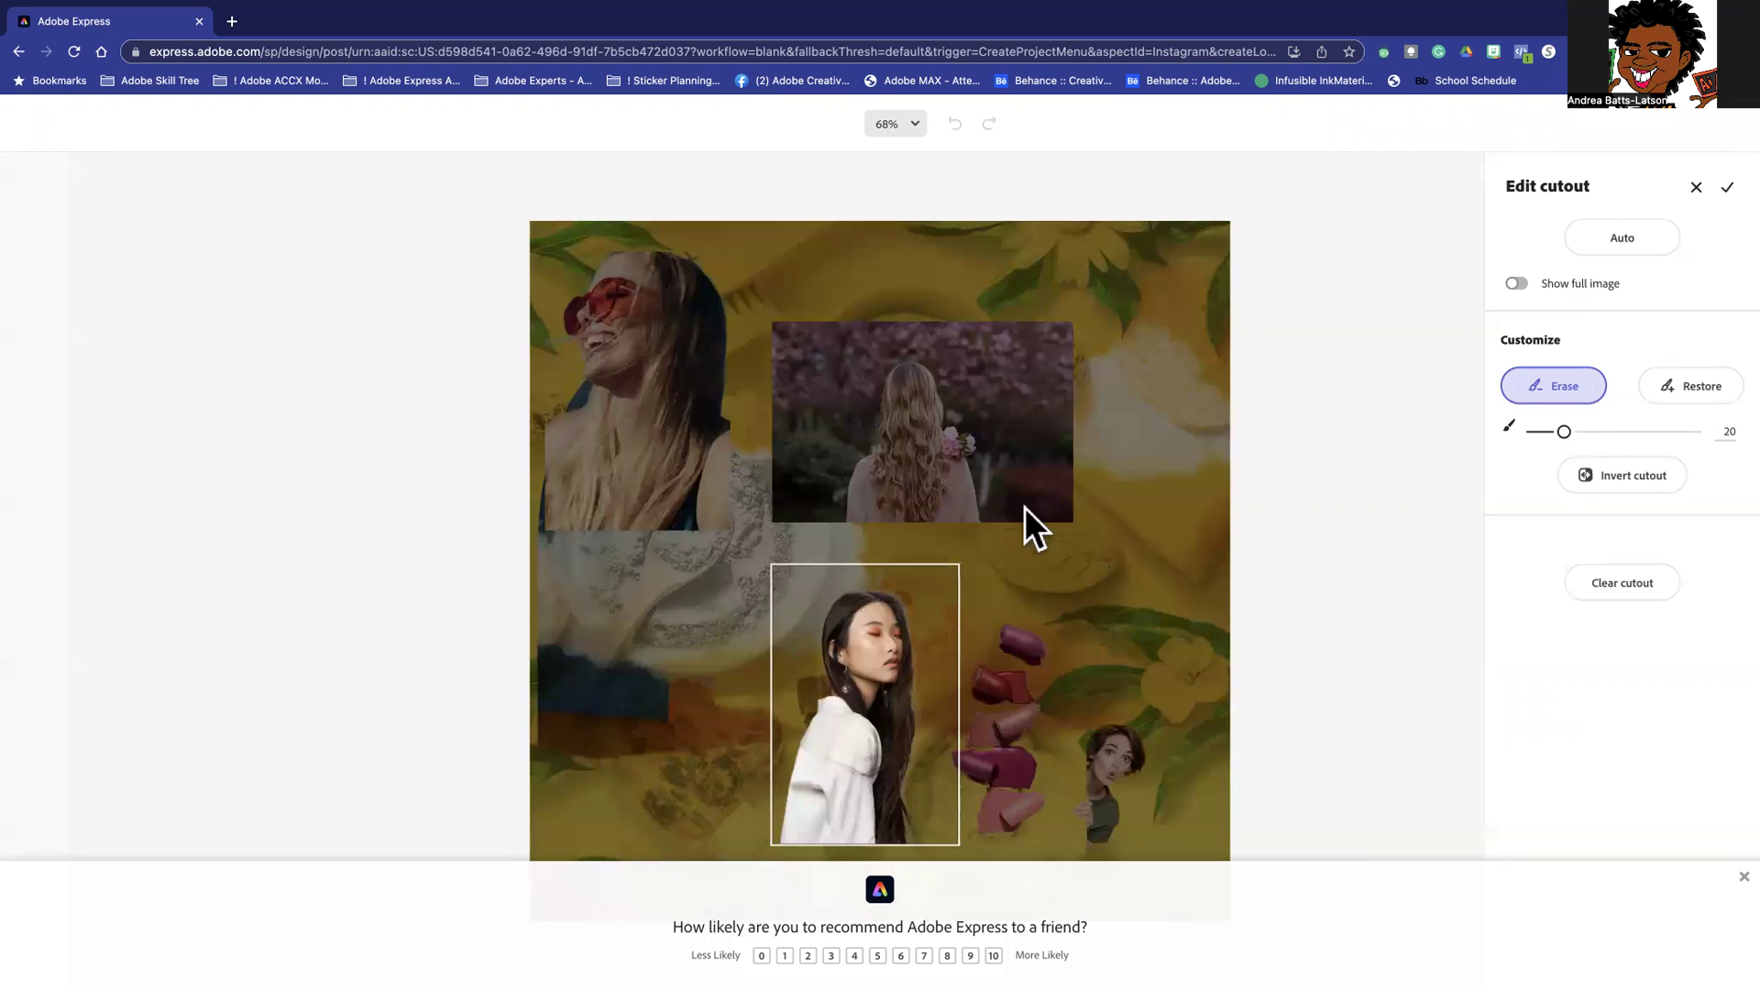
left_click(1721, 188)
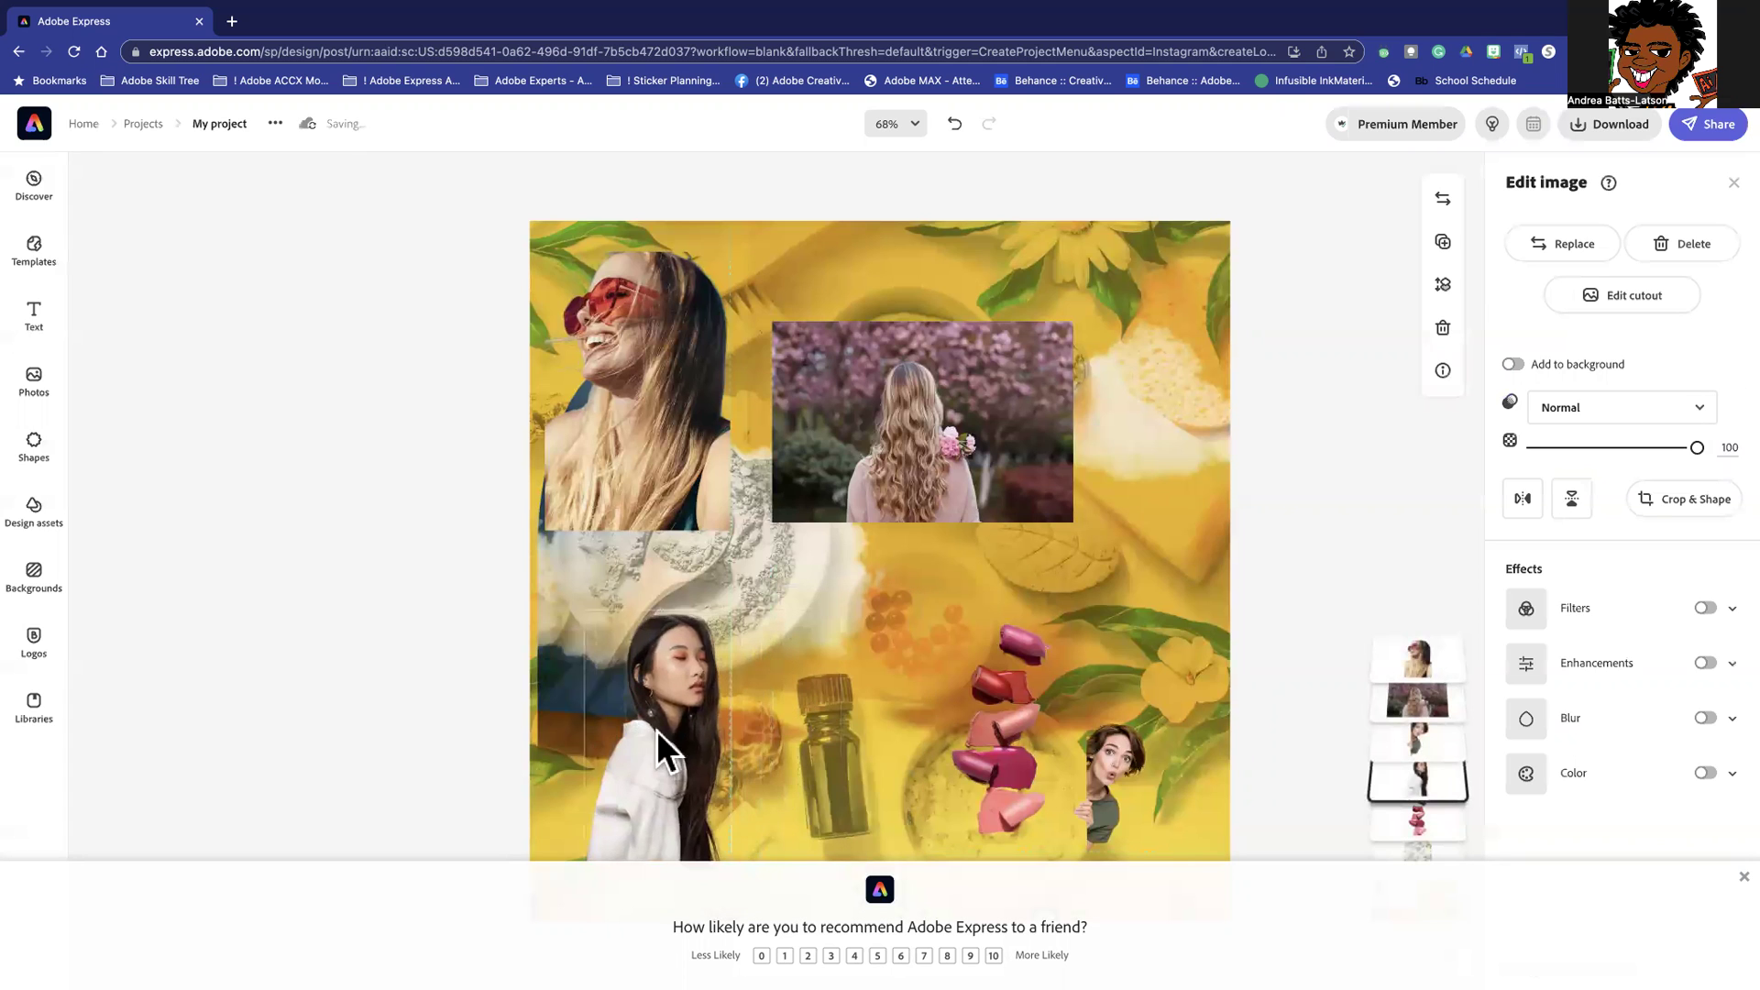
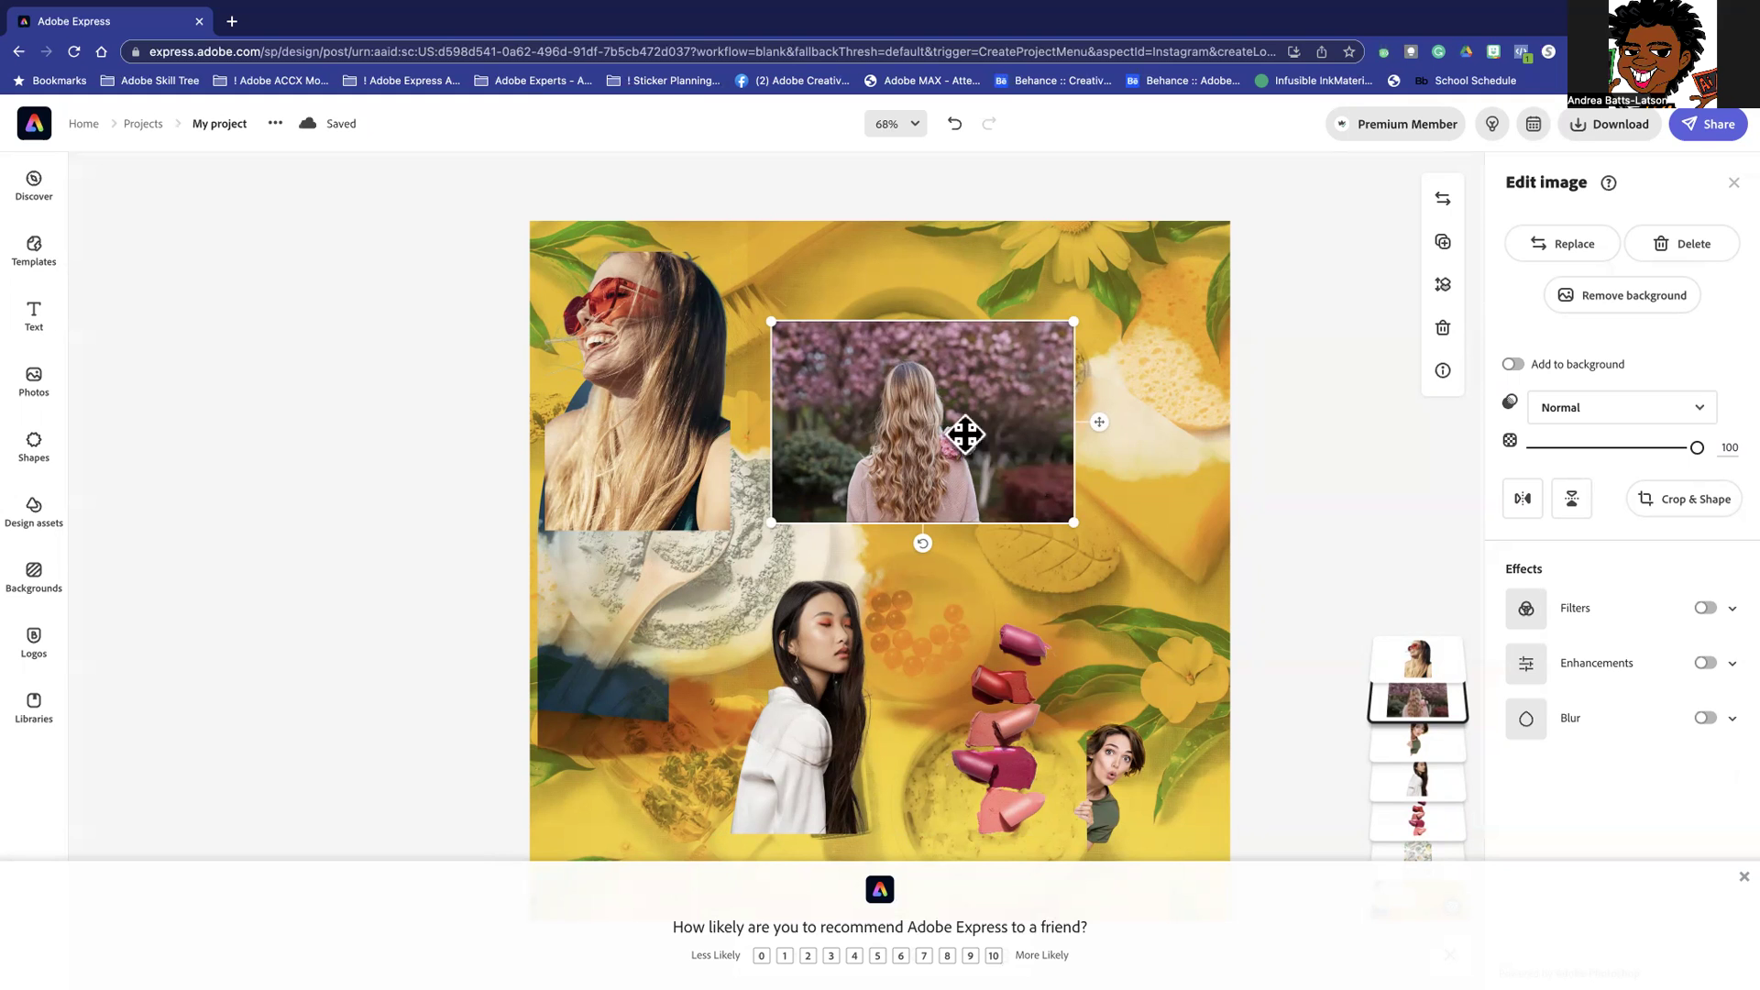
Enlarge and reposition the blossom photo of the long-haired woman until it spans the page's full width
left_click_drag(1074, 322, 1280, 193)
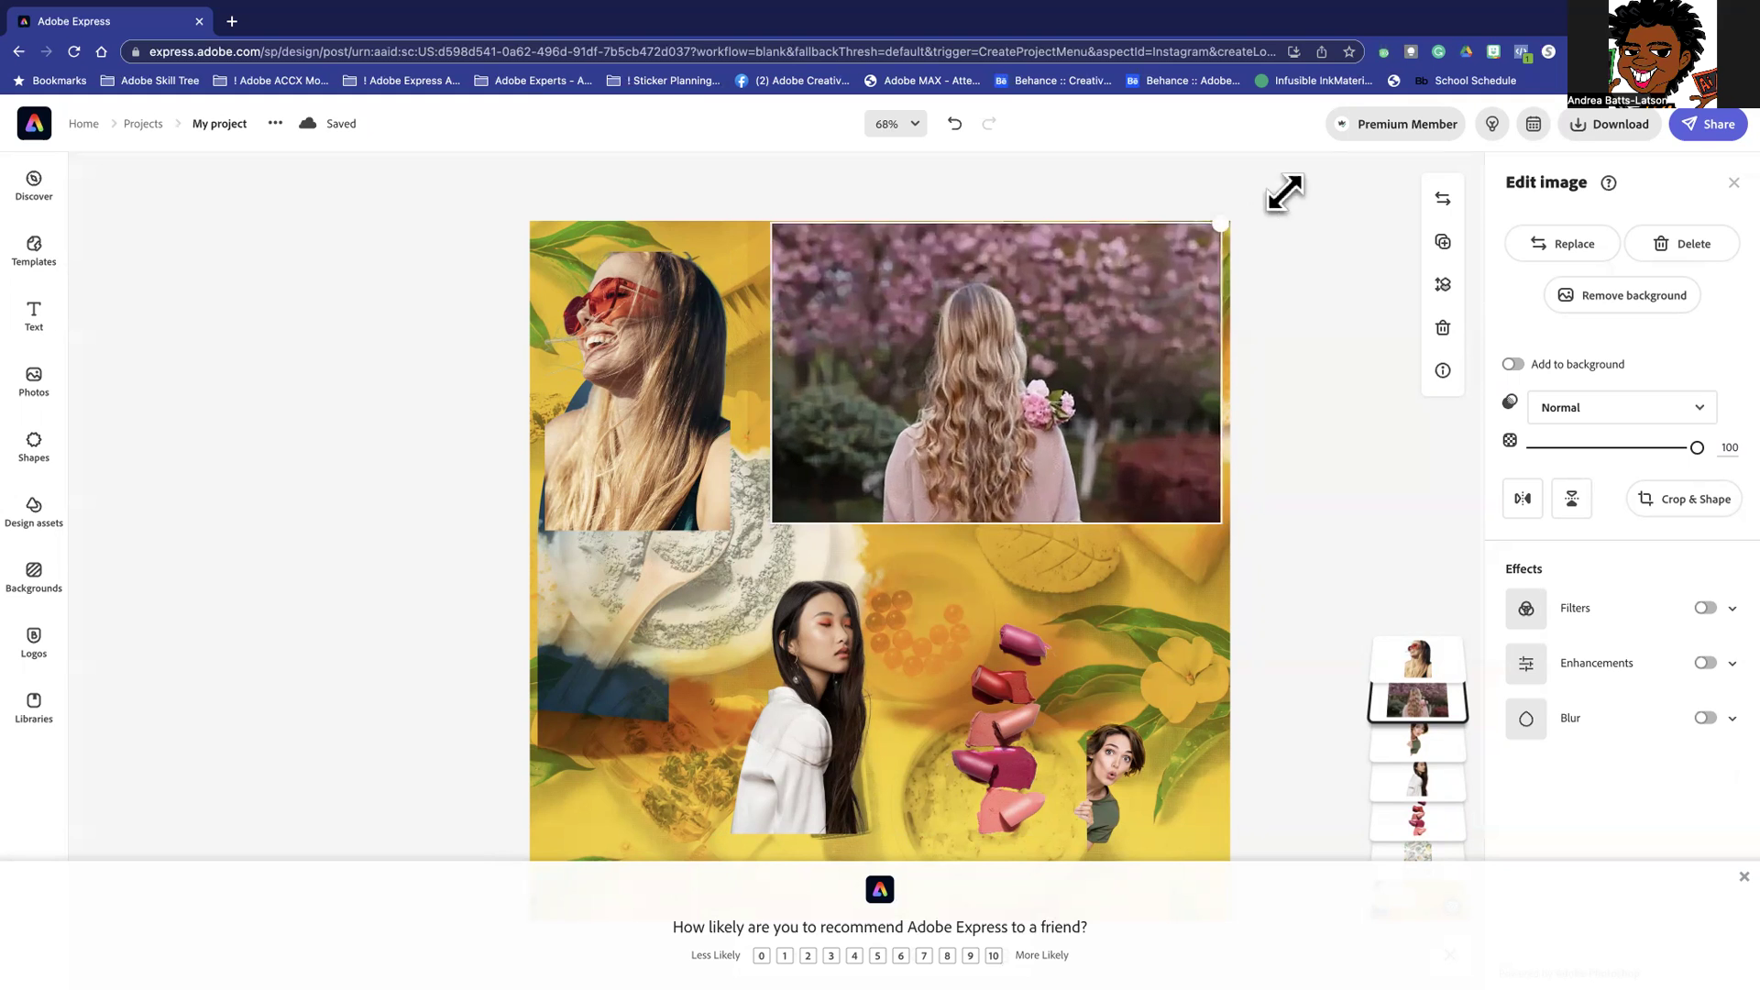
left_click_drag(1053, 369, 826, 717)
left_click_drag(1050, 524, 1431, 157)
left_click_drag(950, 668, 904, 710)
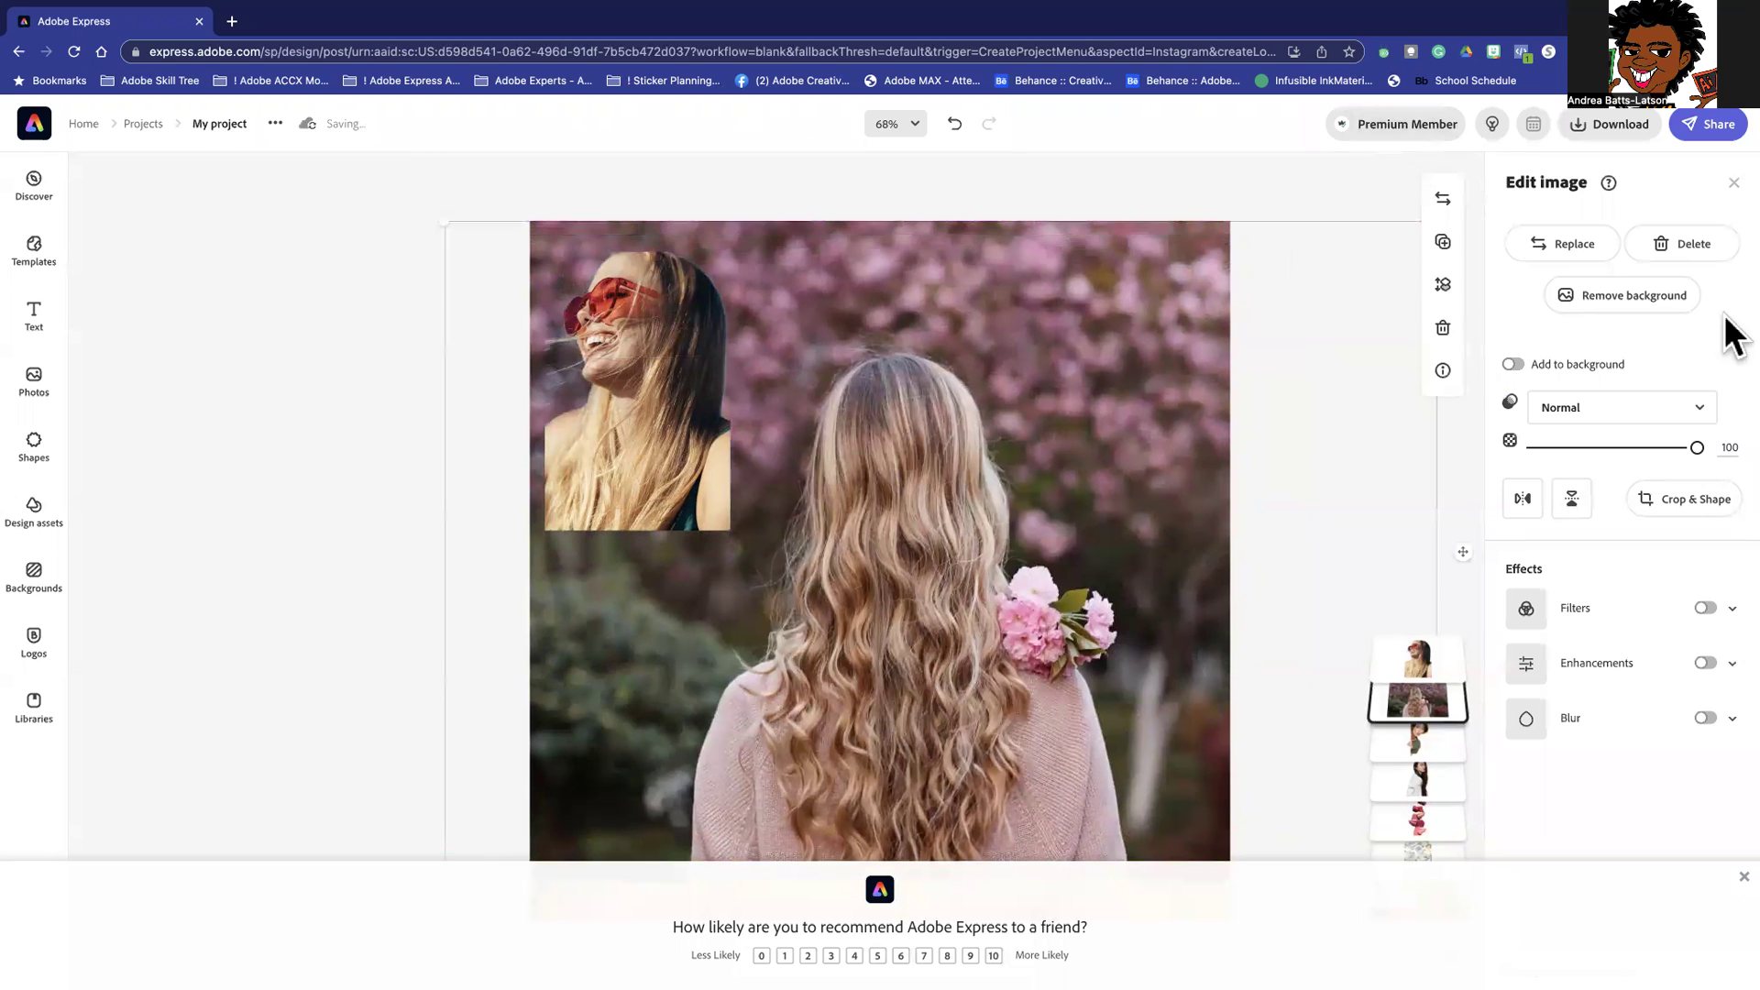
Try the Multiply and Screen blend modes on the blossom photo of the long-haired woman, and restore Normal
left_click(1630, 420)
left_click(1594, 477)
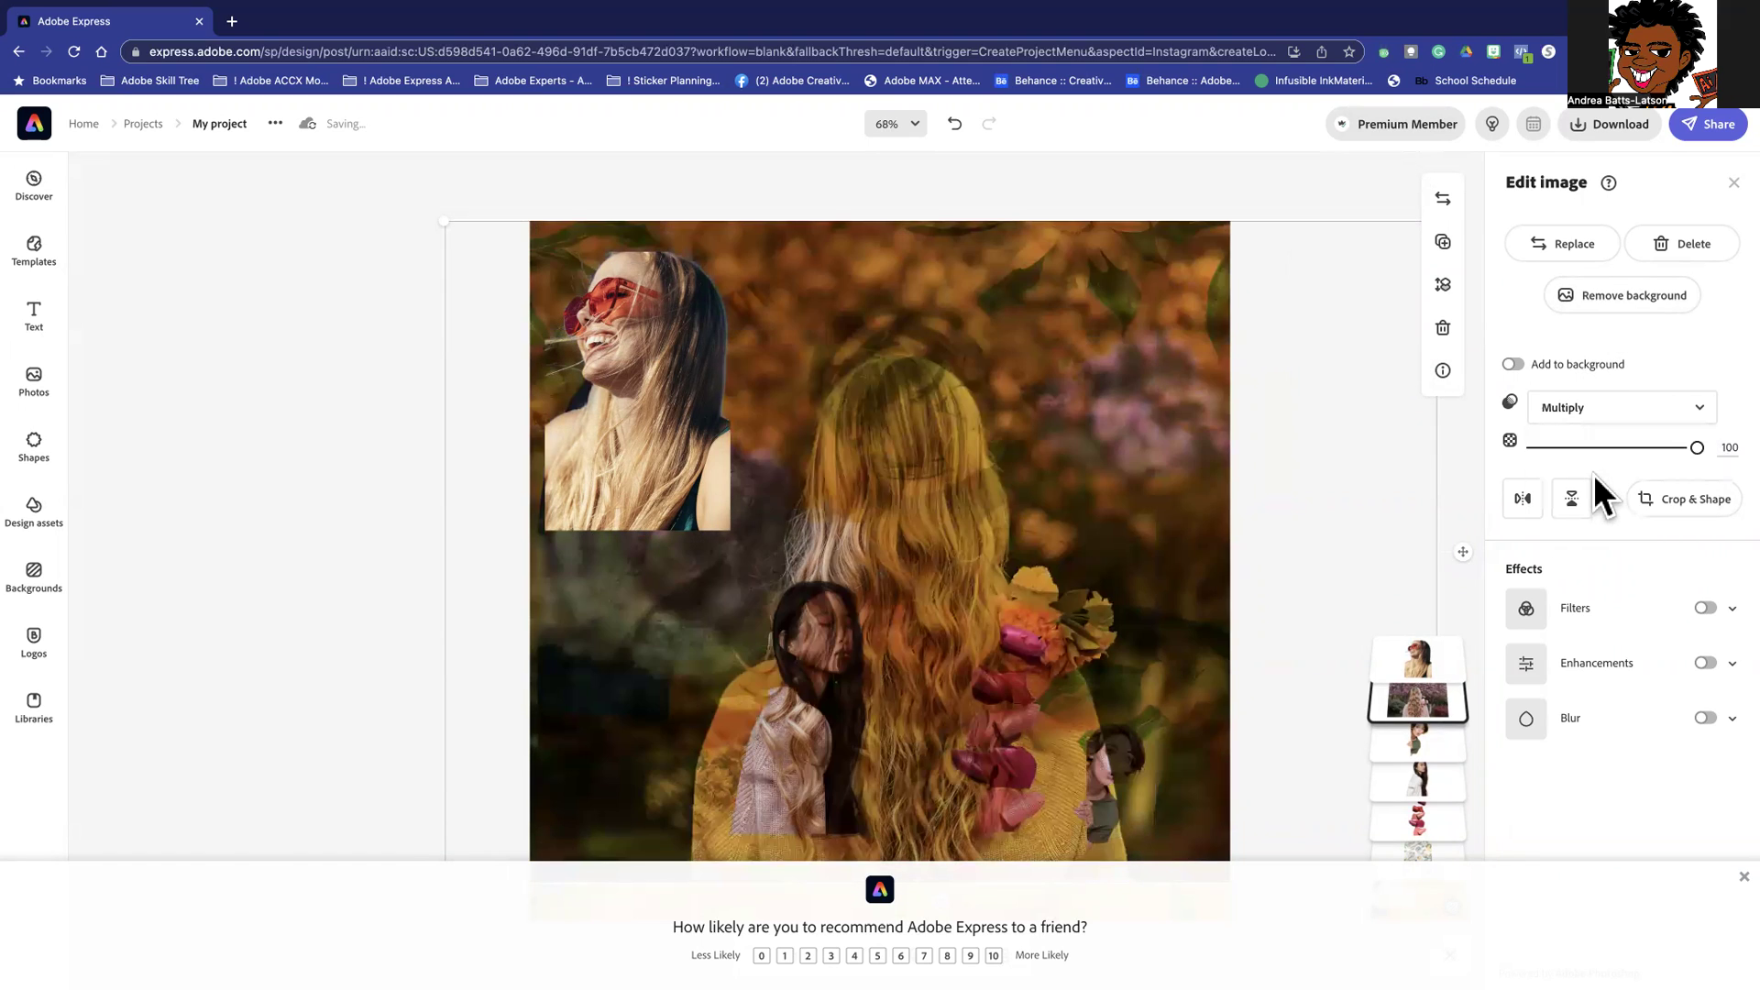
left_click(1600, 422)
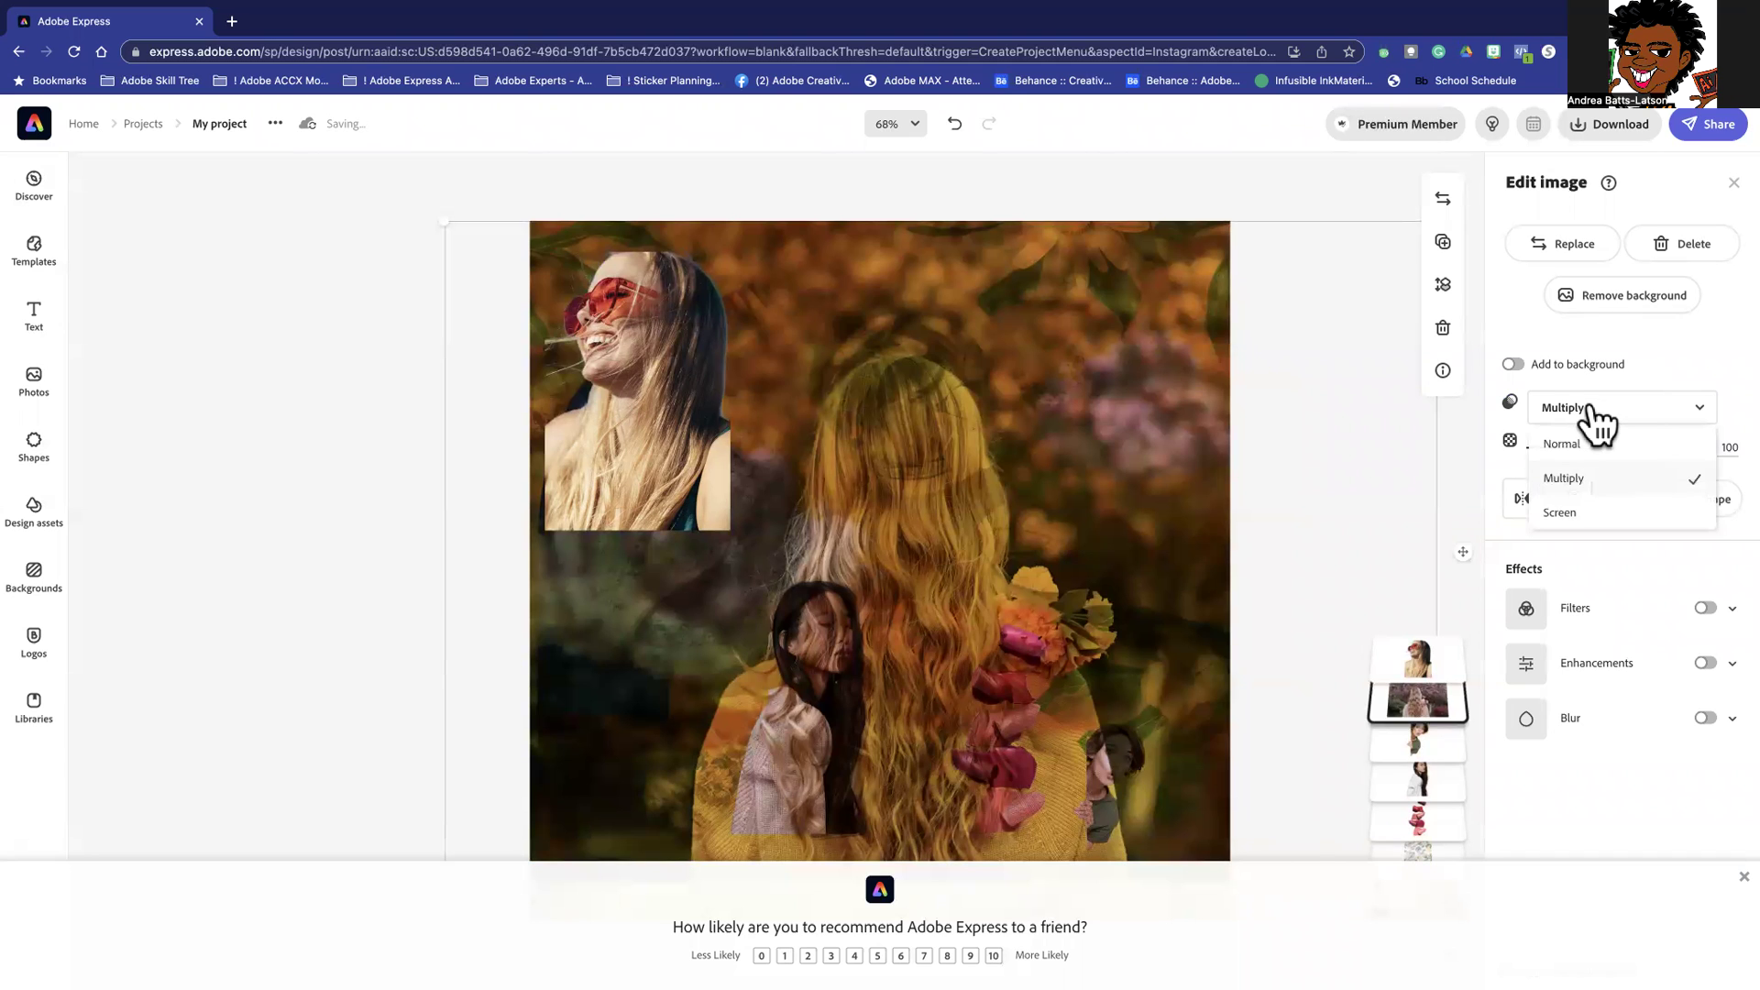
left_click(1591, 513)
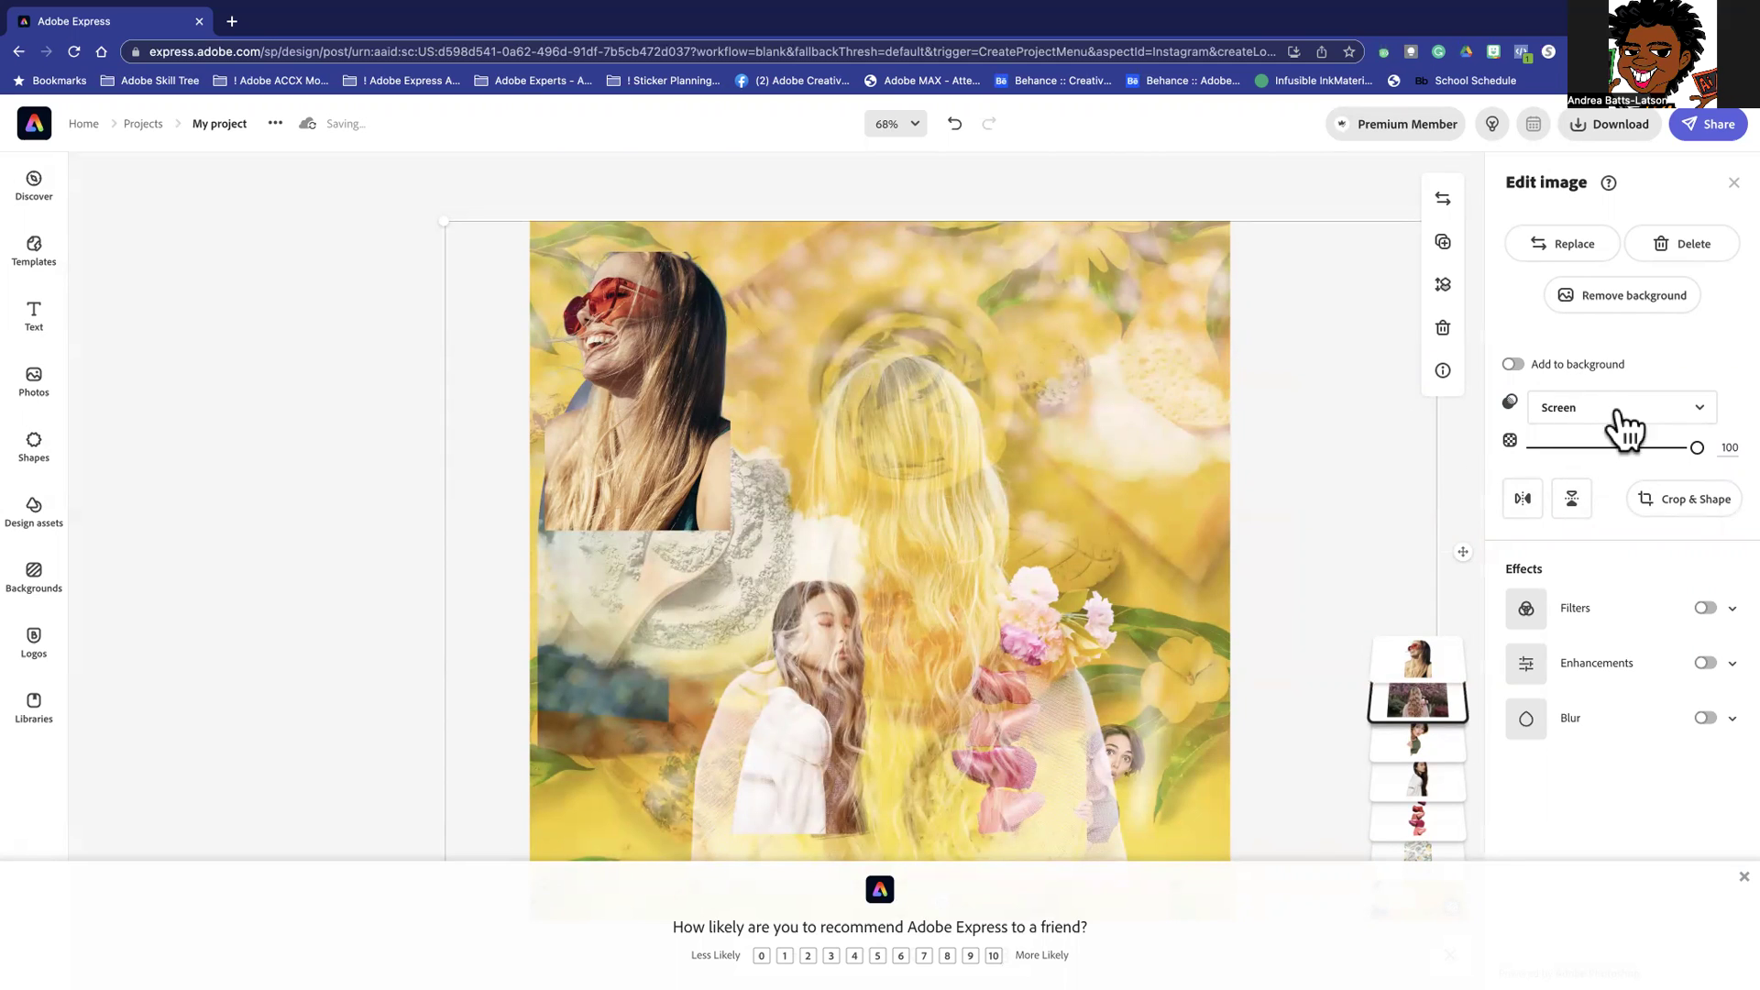
left_click(1564, 418)
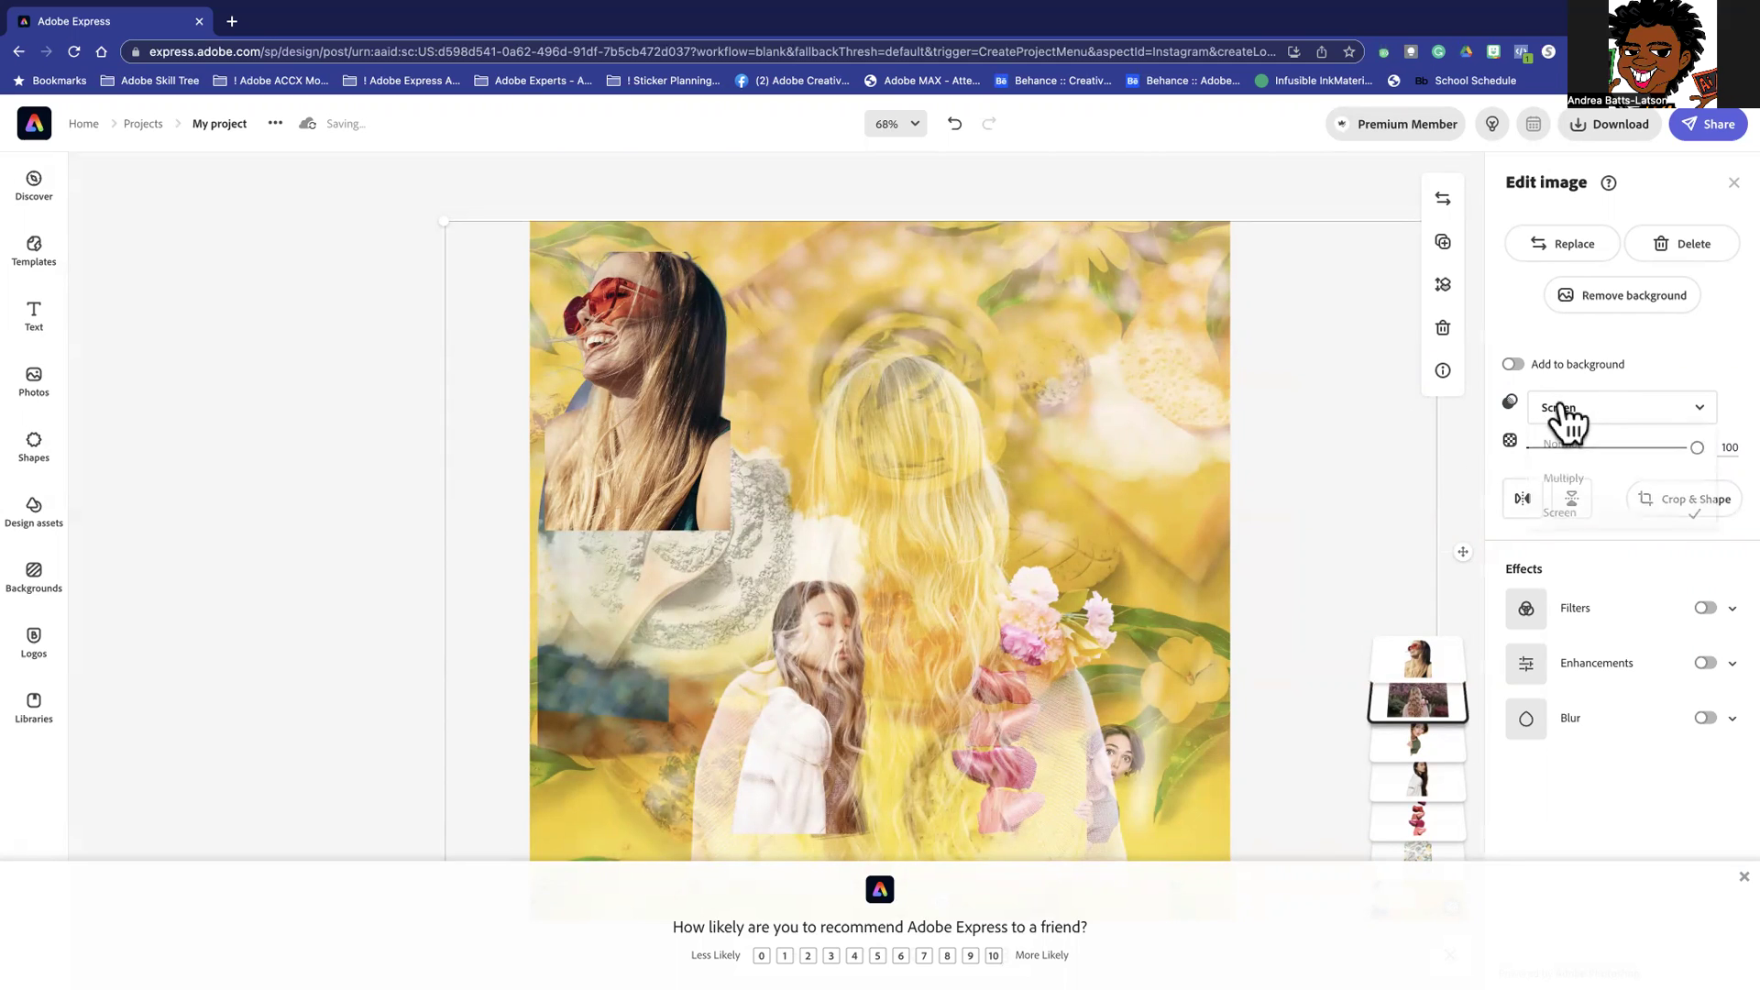
left_click(1562, 444)
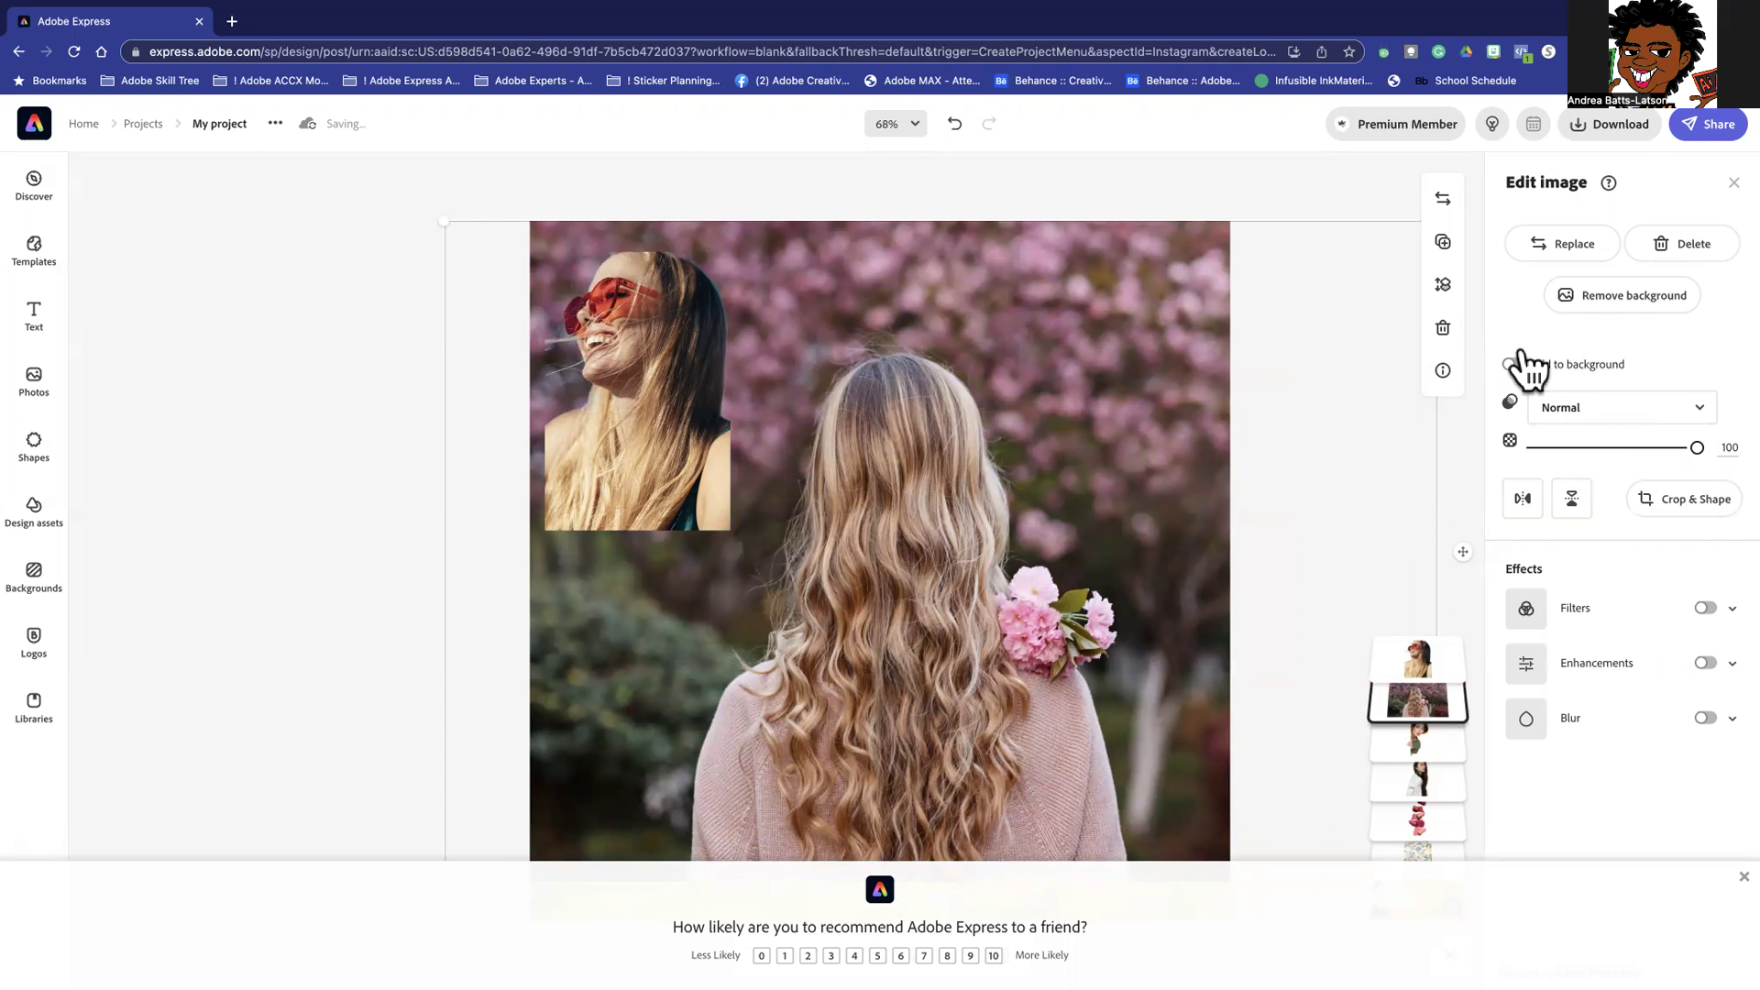
Remove the blossom photo's background and spread out the cutouts, with the white-jacket woman upper right, lipstick swatches upper left and long-haired woman central
left_click(1619, 295)
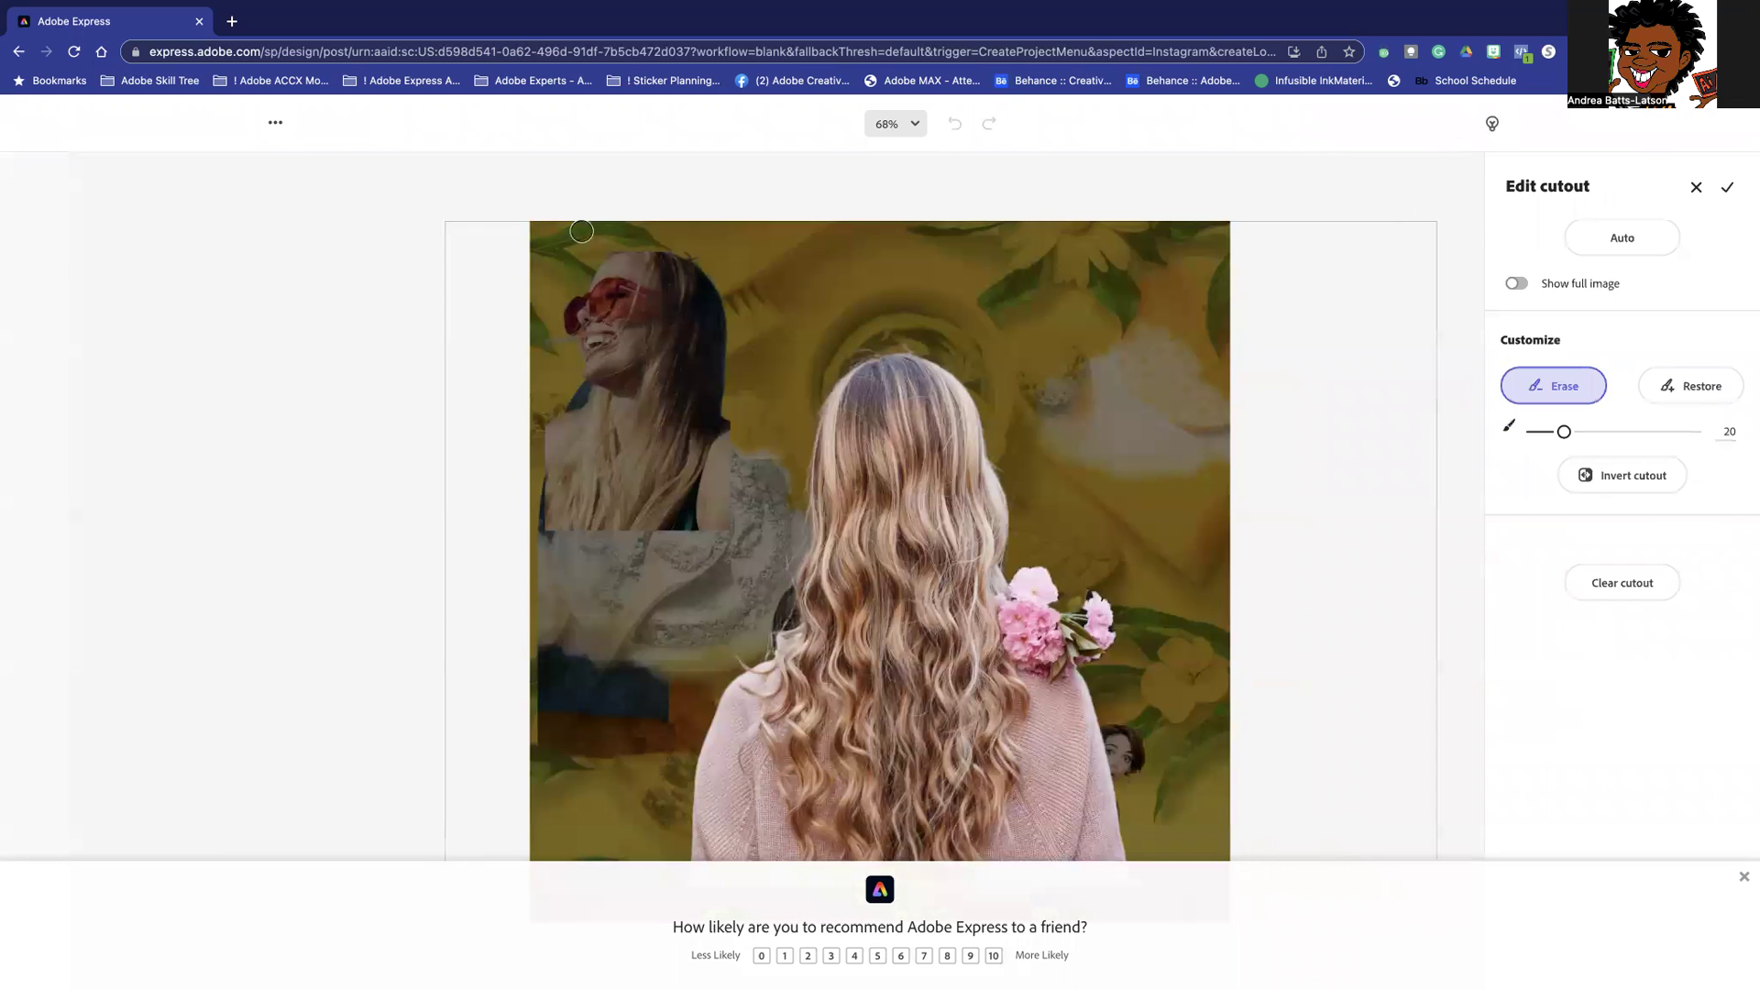
left_click(1727, 187)
left_click_drag(950, 667, 1081, 349)
left_click_drag(978, 652, 600, 467)
left_click_drag(636, 645, 891, 584)
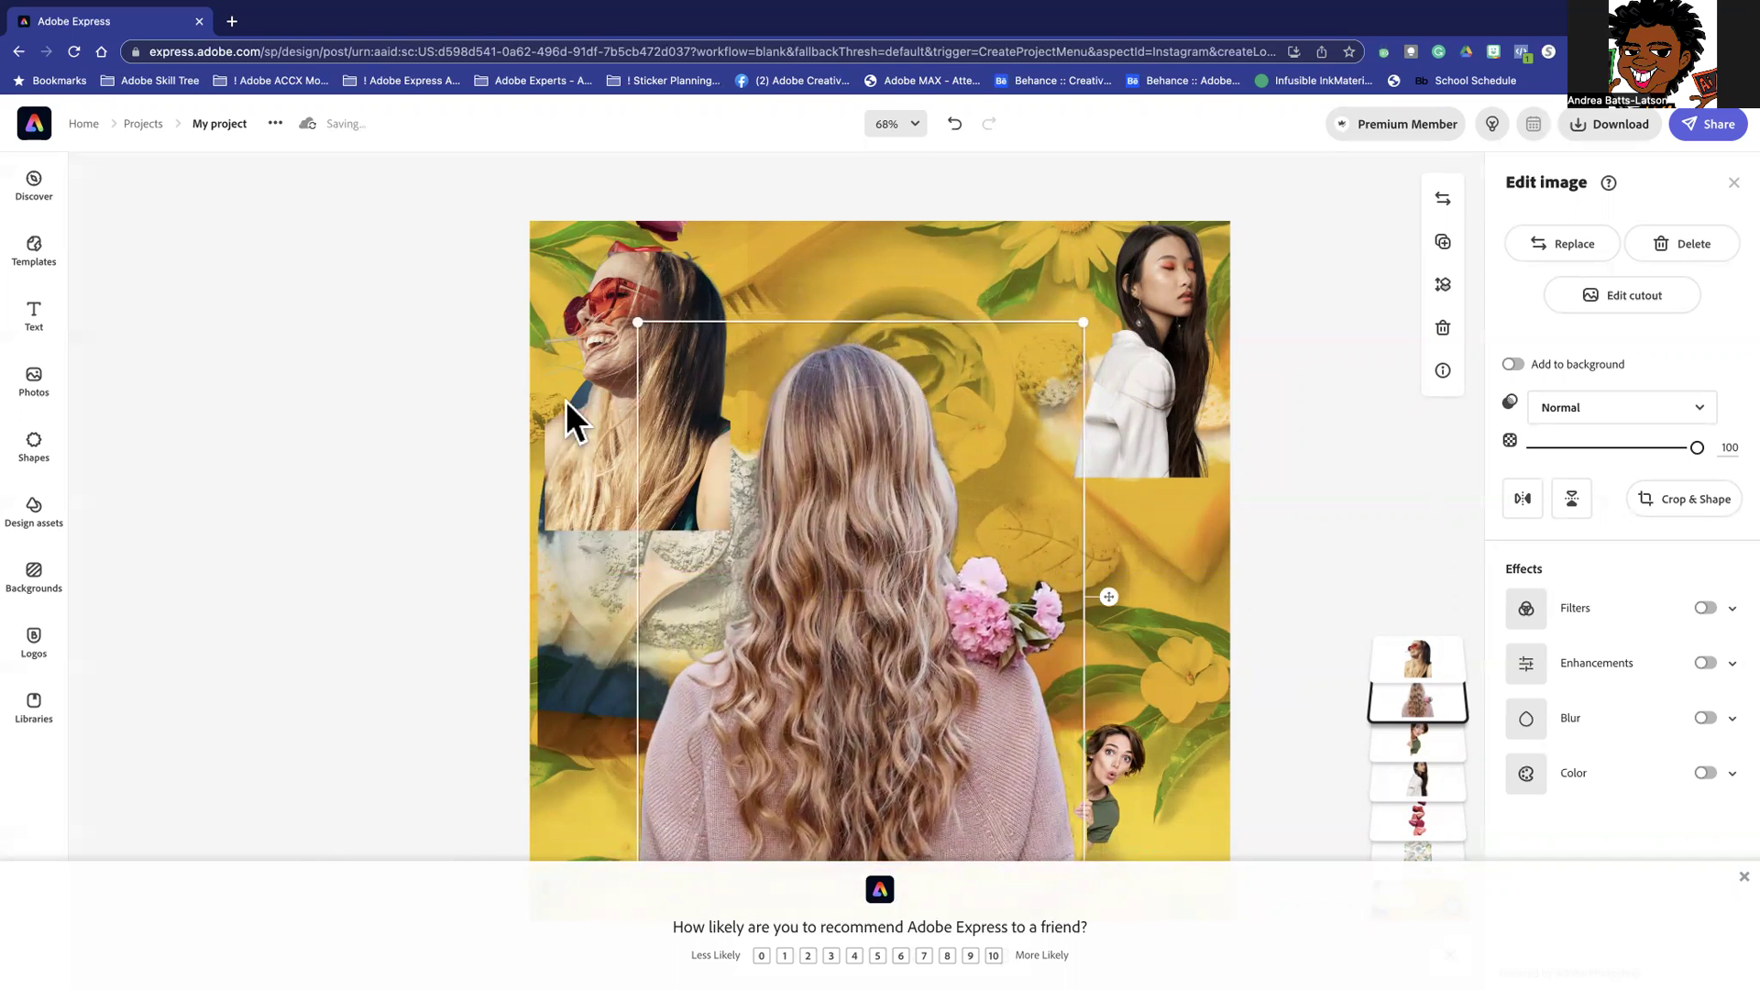
Move the sunglasses woman's cutout to the page's lower left and bring the long-haired woman's cutout to the front
left_click(609, 421)
left_click_drag(600, 442, 597, 768)
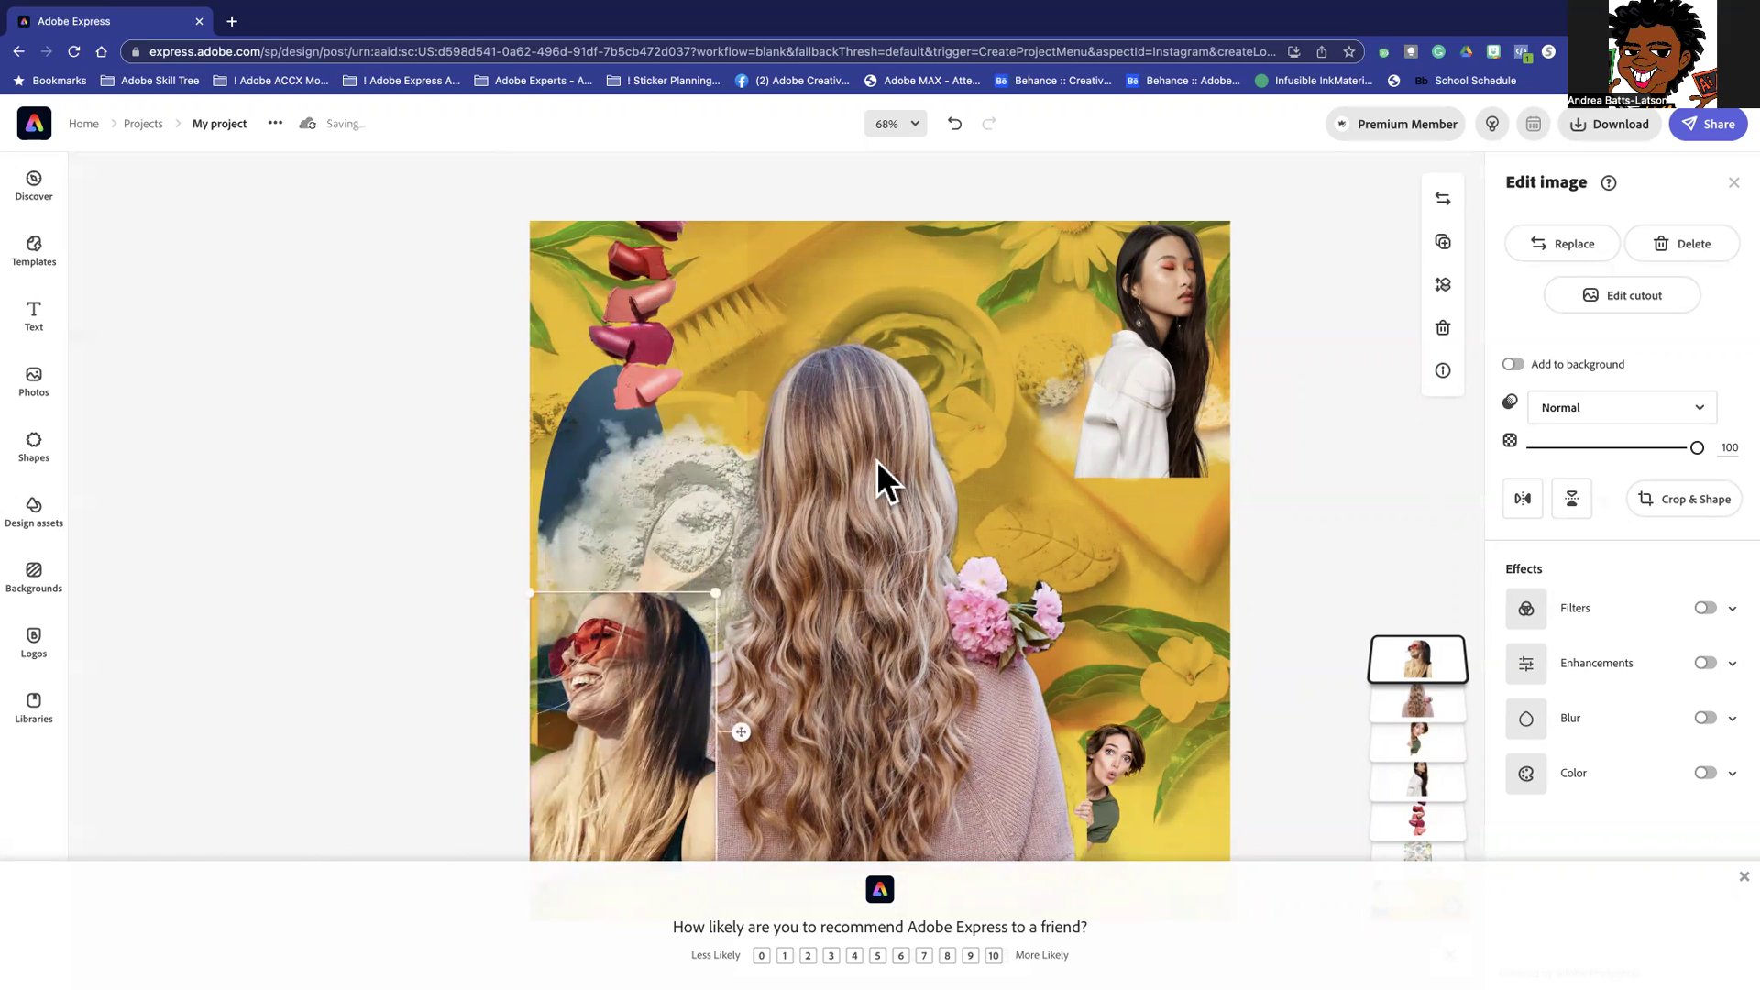
left_click(811, 552)
left_click_drag(1362, 669, 1367, 621)
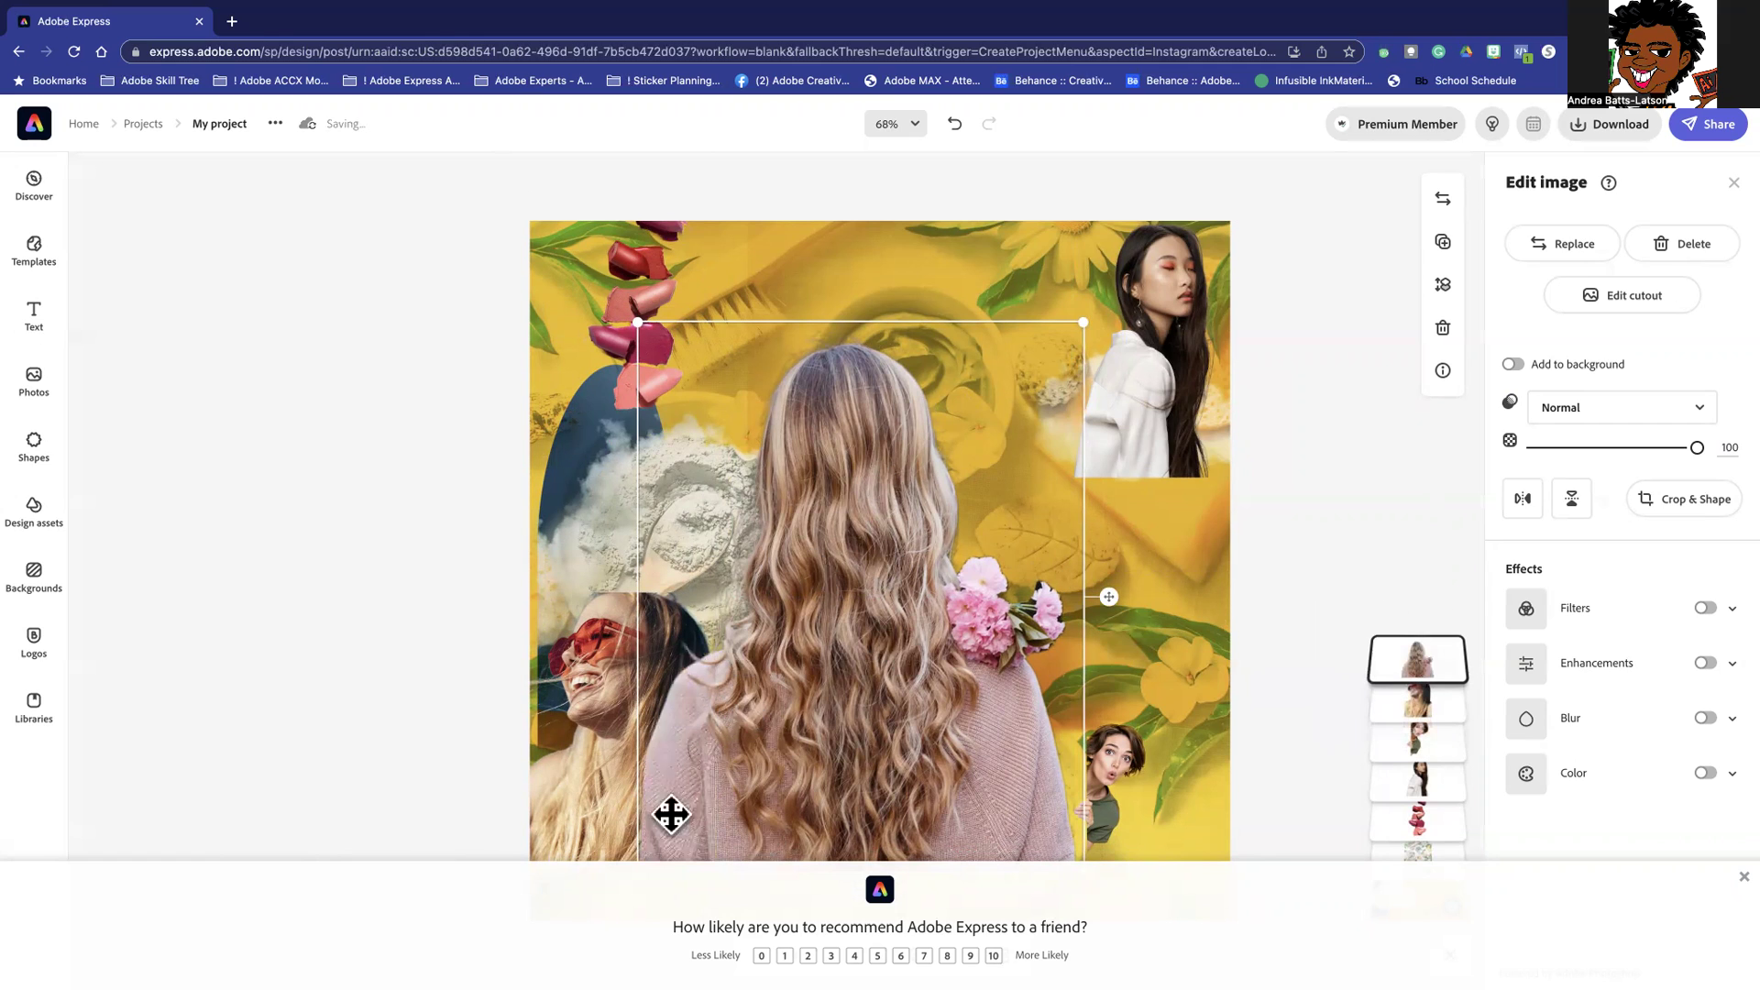
Try the white-jacket woman above the sunglasses woman and the long-haired woman at the page's right edge, and undo the latter move
left_click(1159, 353)
left_click_drag(1159, 354, 685, 518)
mouse_move(624, 801)
left_mouse_down()
mouse_move(609, 798)
mouse_move(1151, 779)
mouse_move(1135, 779)
mouse_move(1141, 799)
mouse_move(590, 792)
left_mouse_up()
left_click_drag(913, 500, 993, 543)
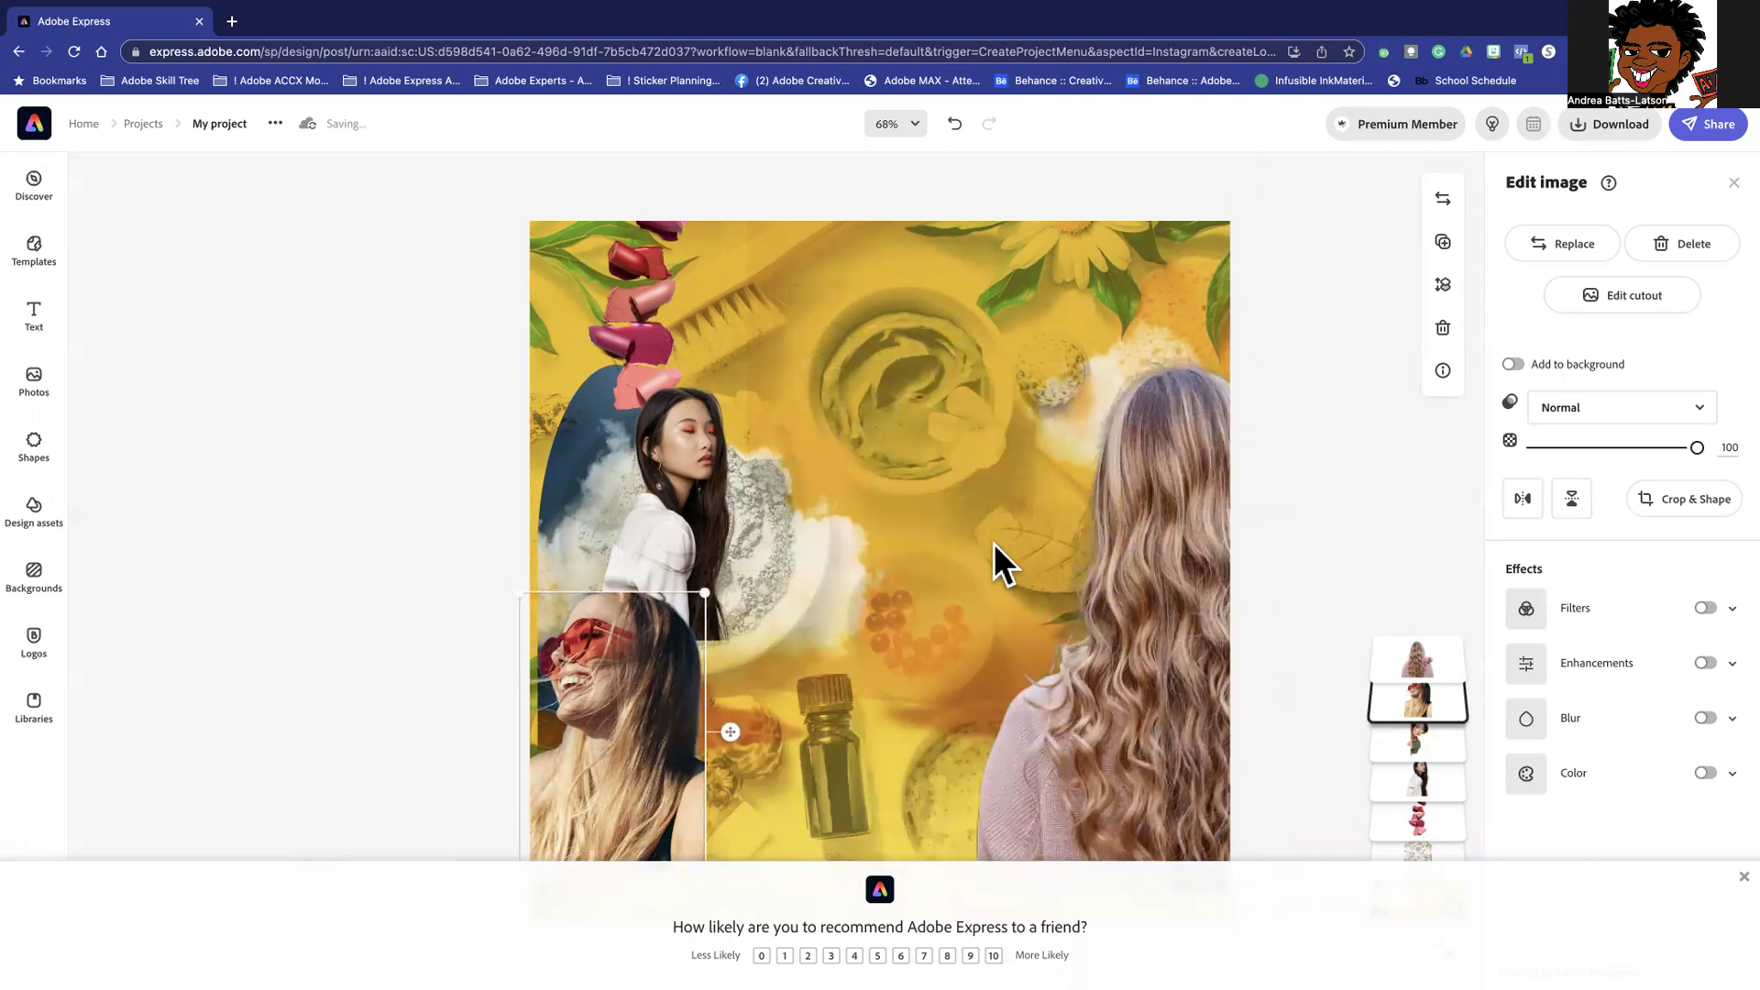
key("ctrl+z")
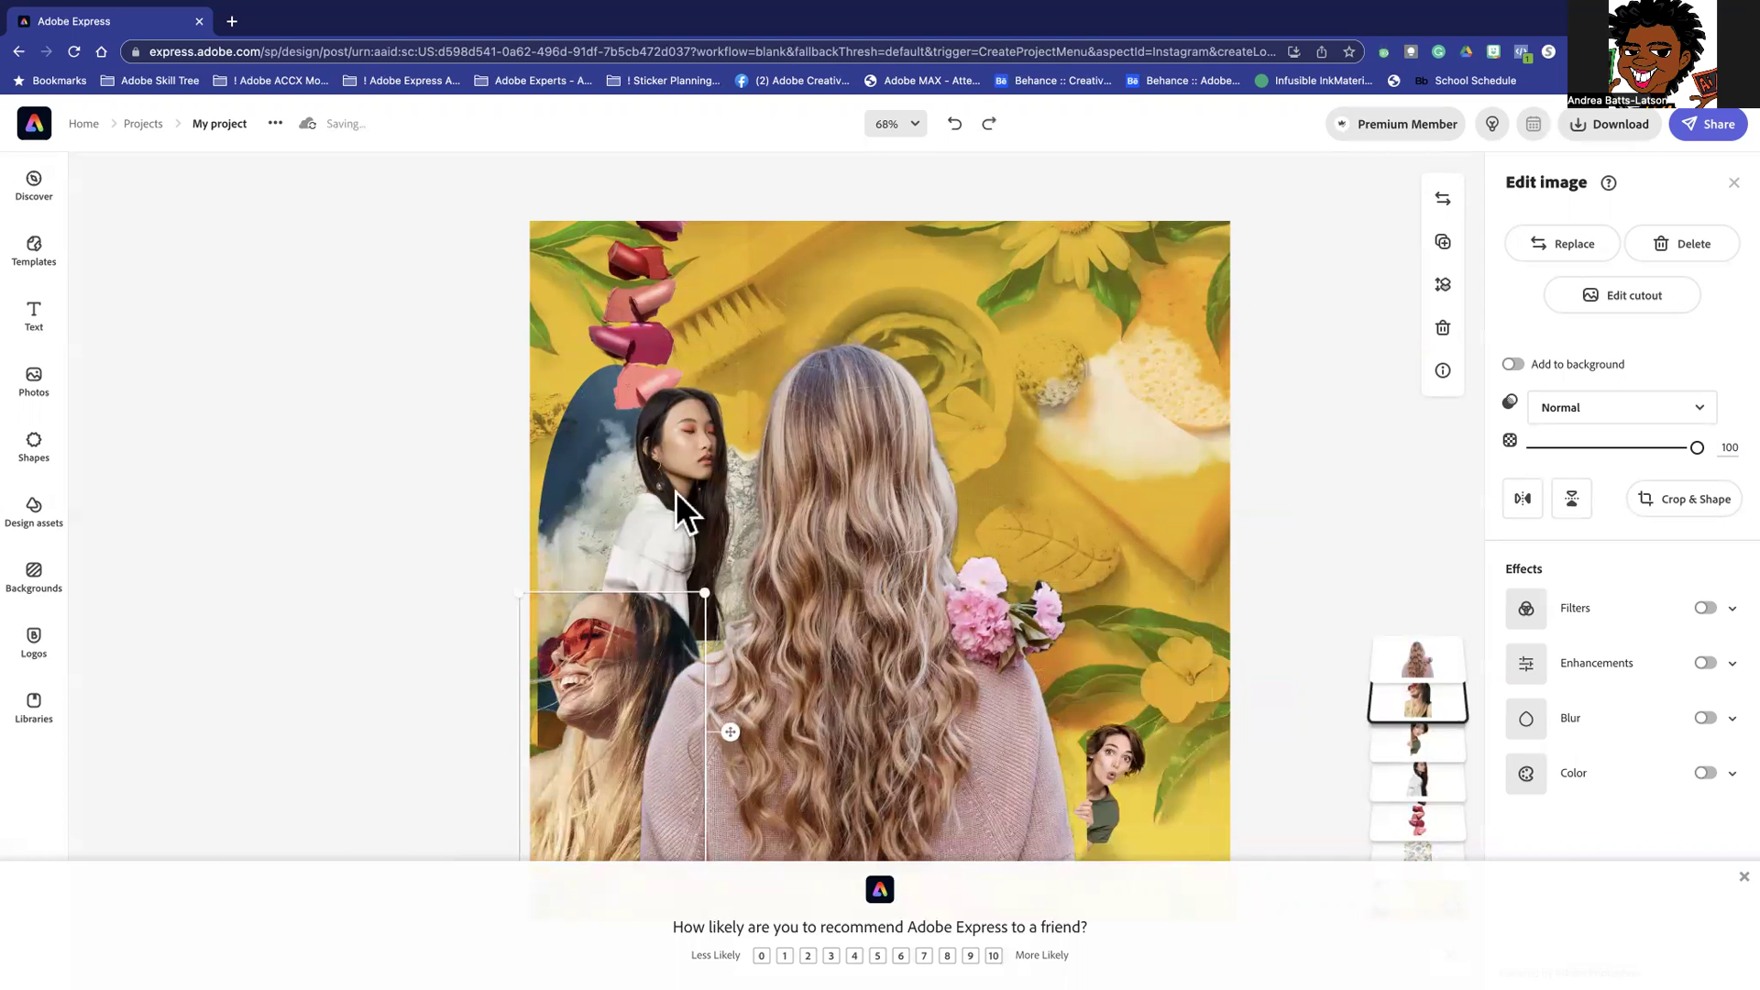
left_click(674, 498)
left_click(629, 541)
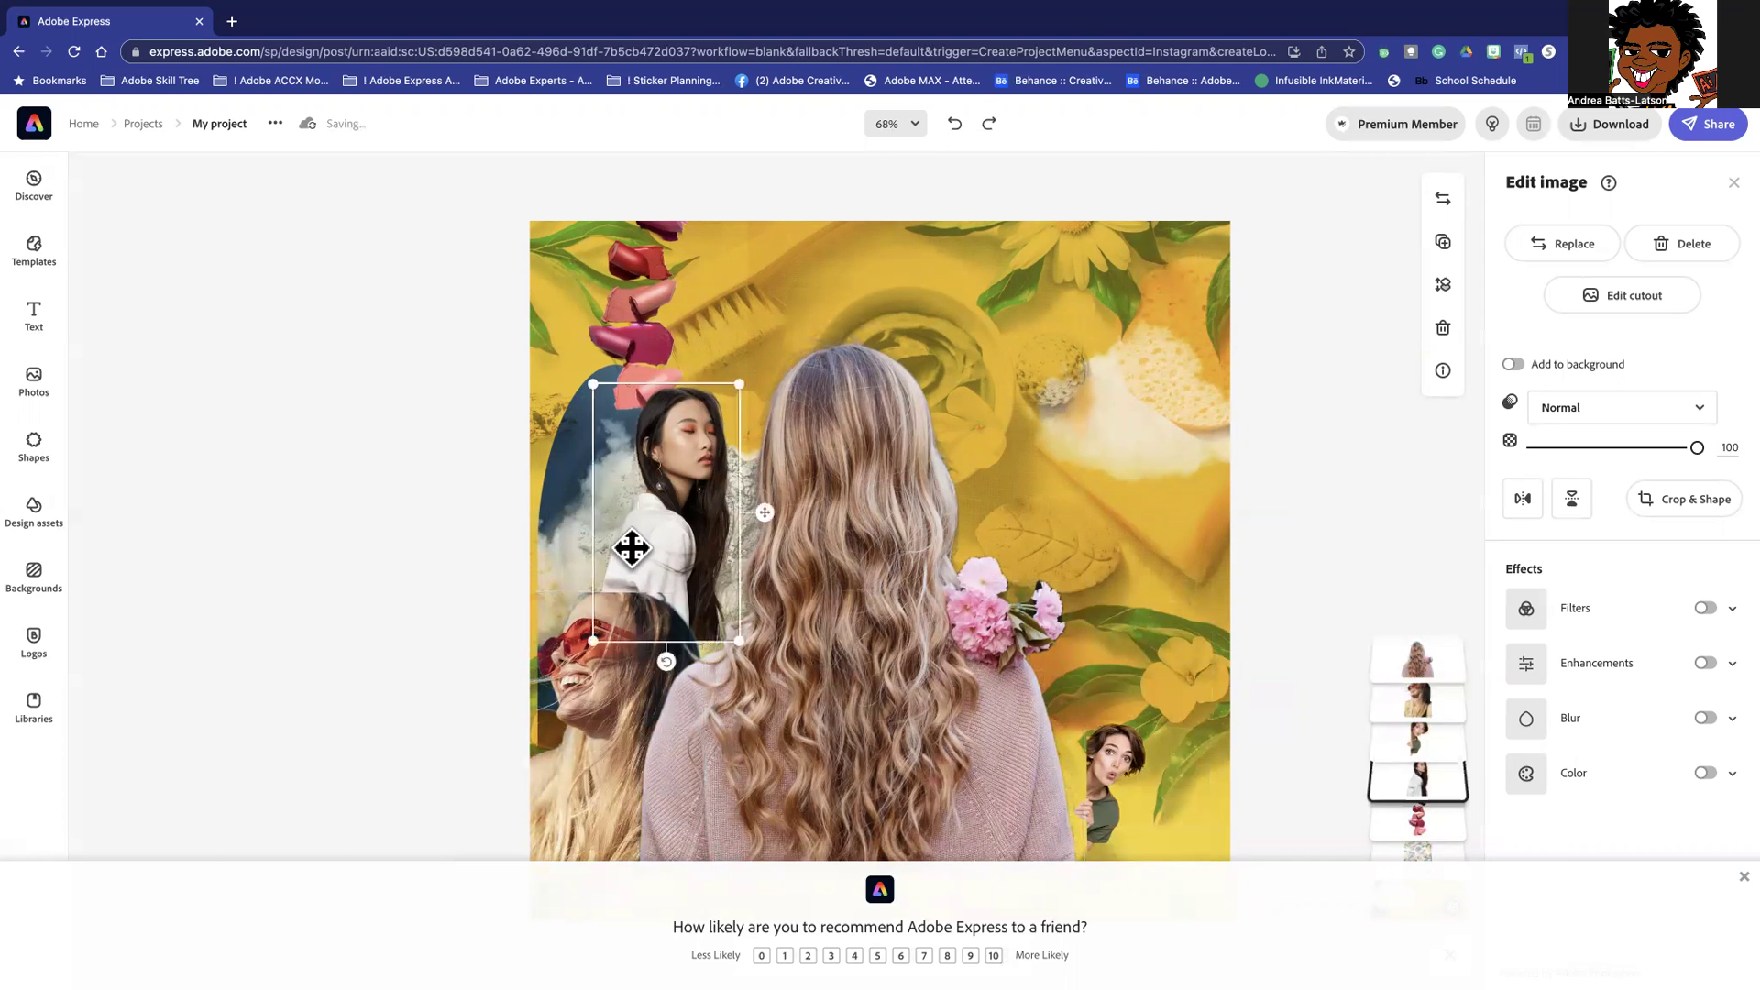
key("ctrl+shift+z")
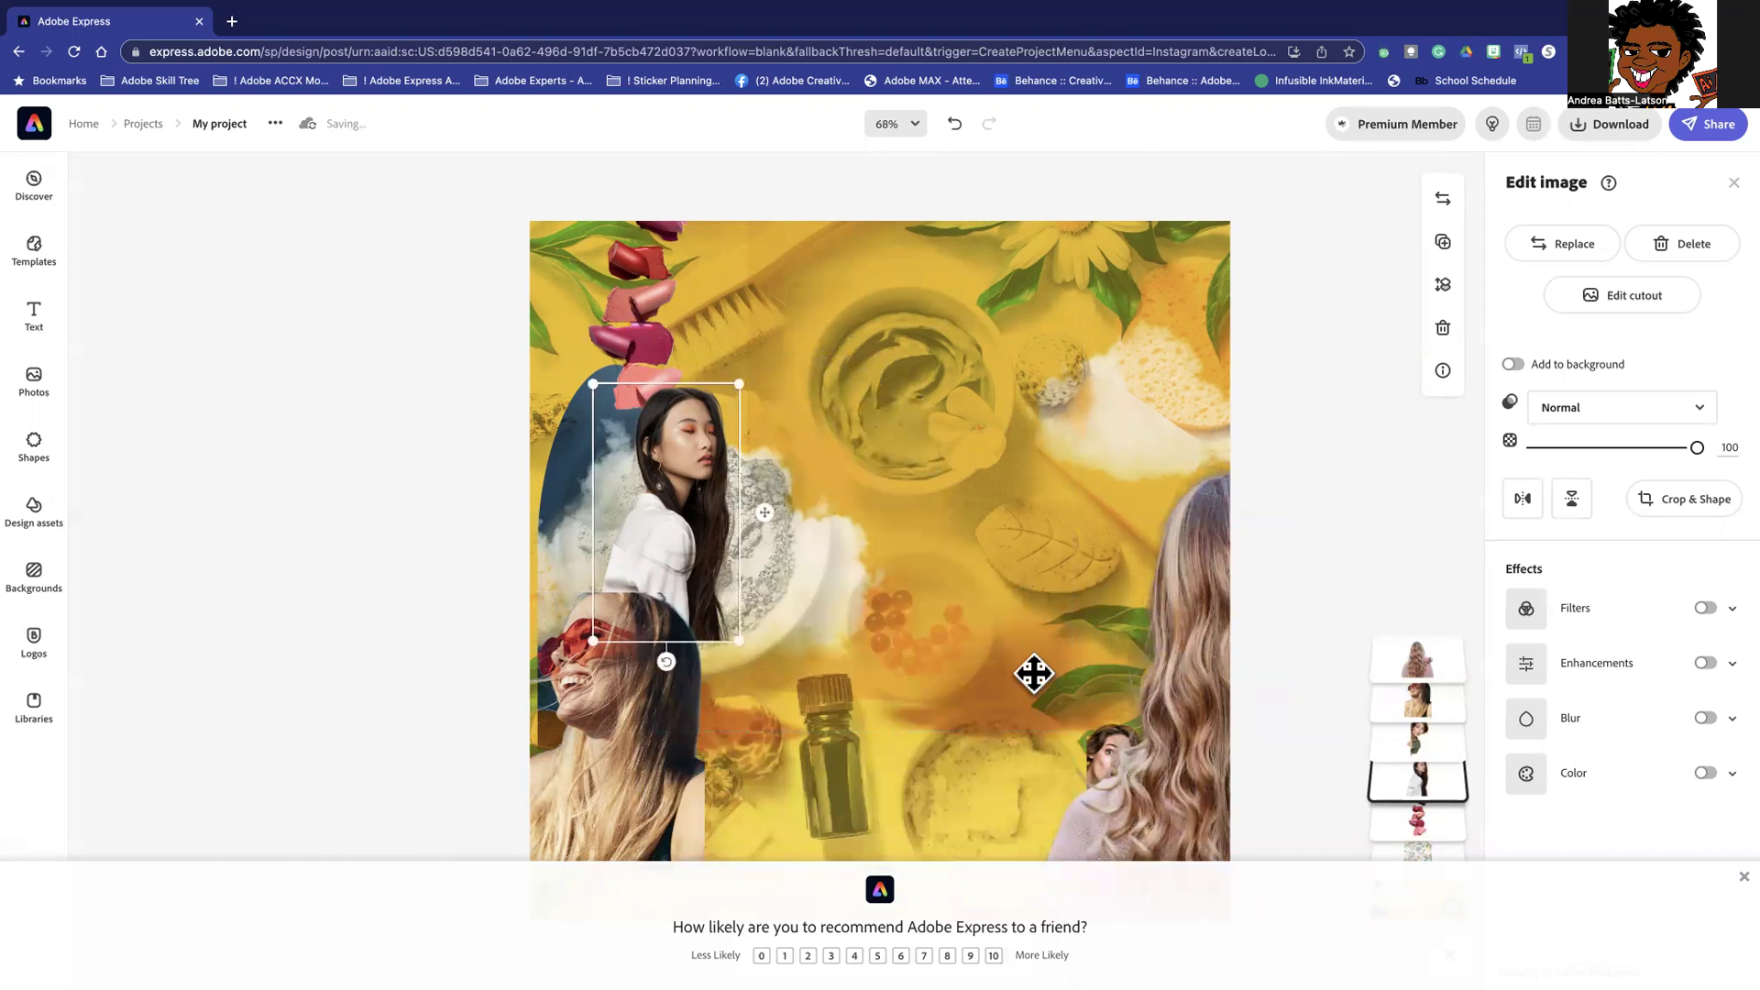
key("ctrl+z")
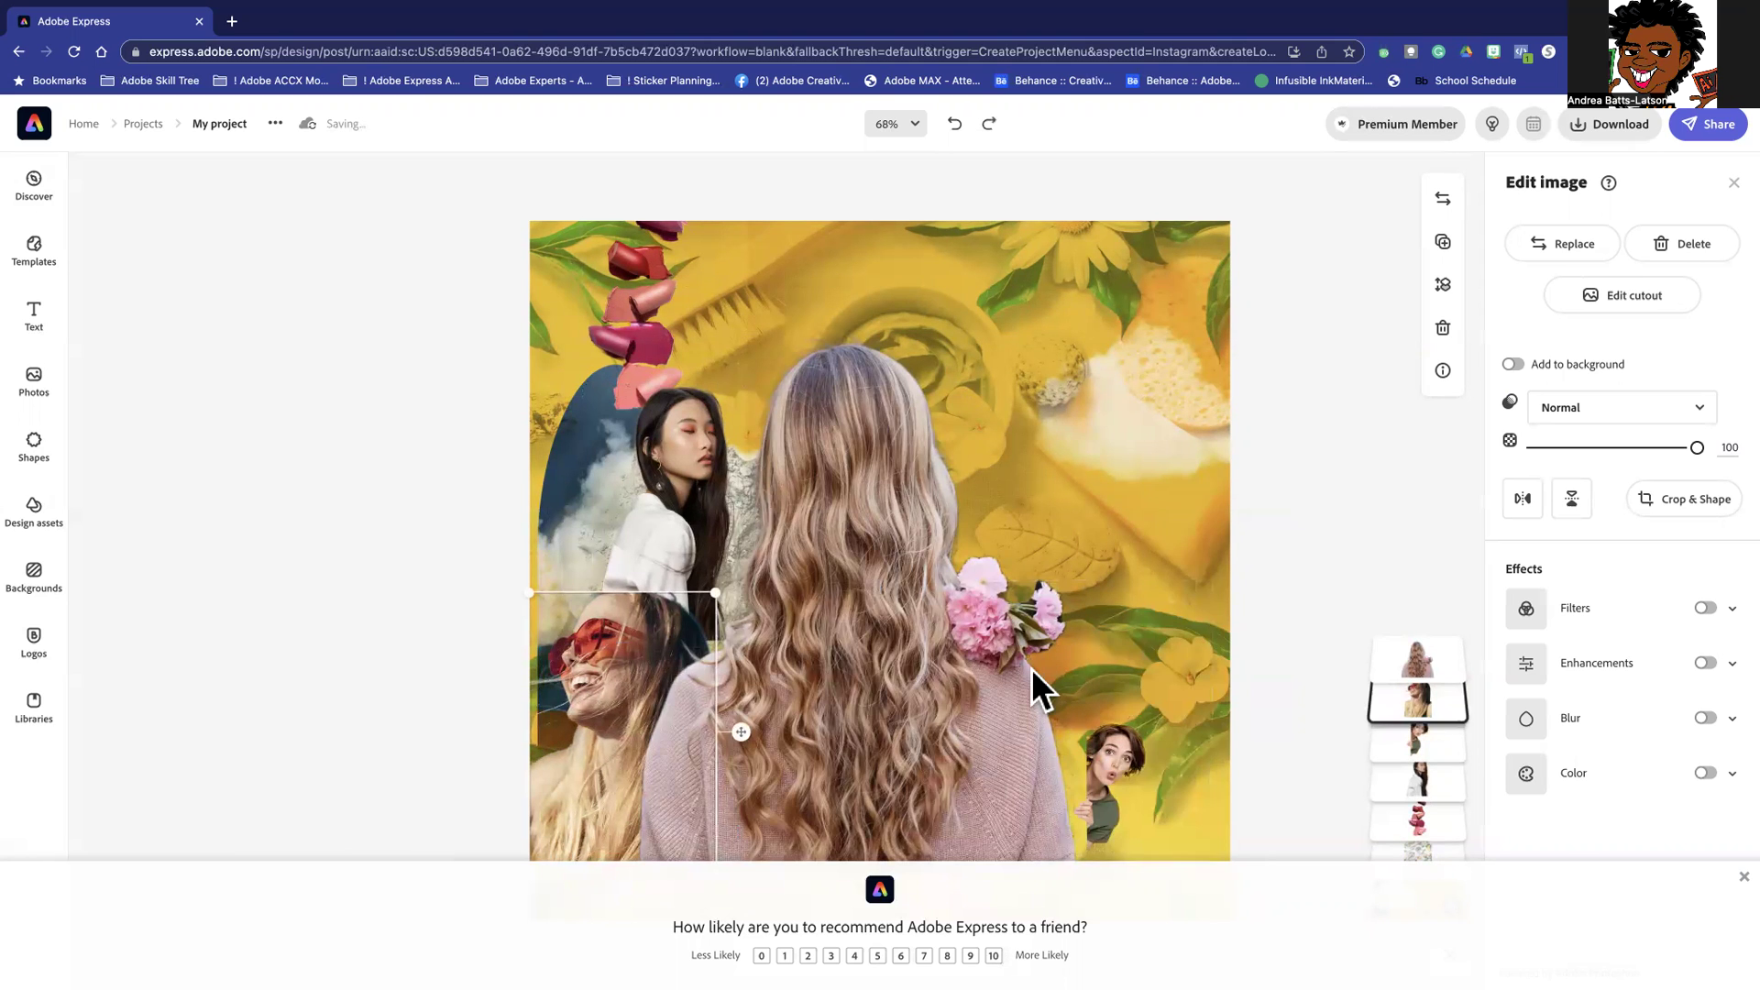
Place the white-jacket woman's cutout at the page's lower right behind the peeking woman and flip it horizontally
key("ctrl+z")
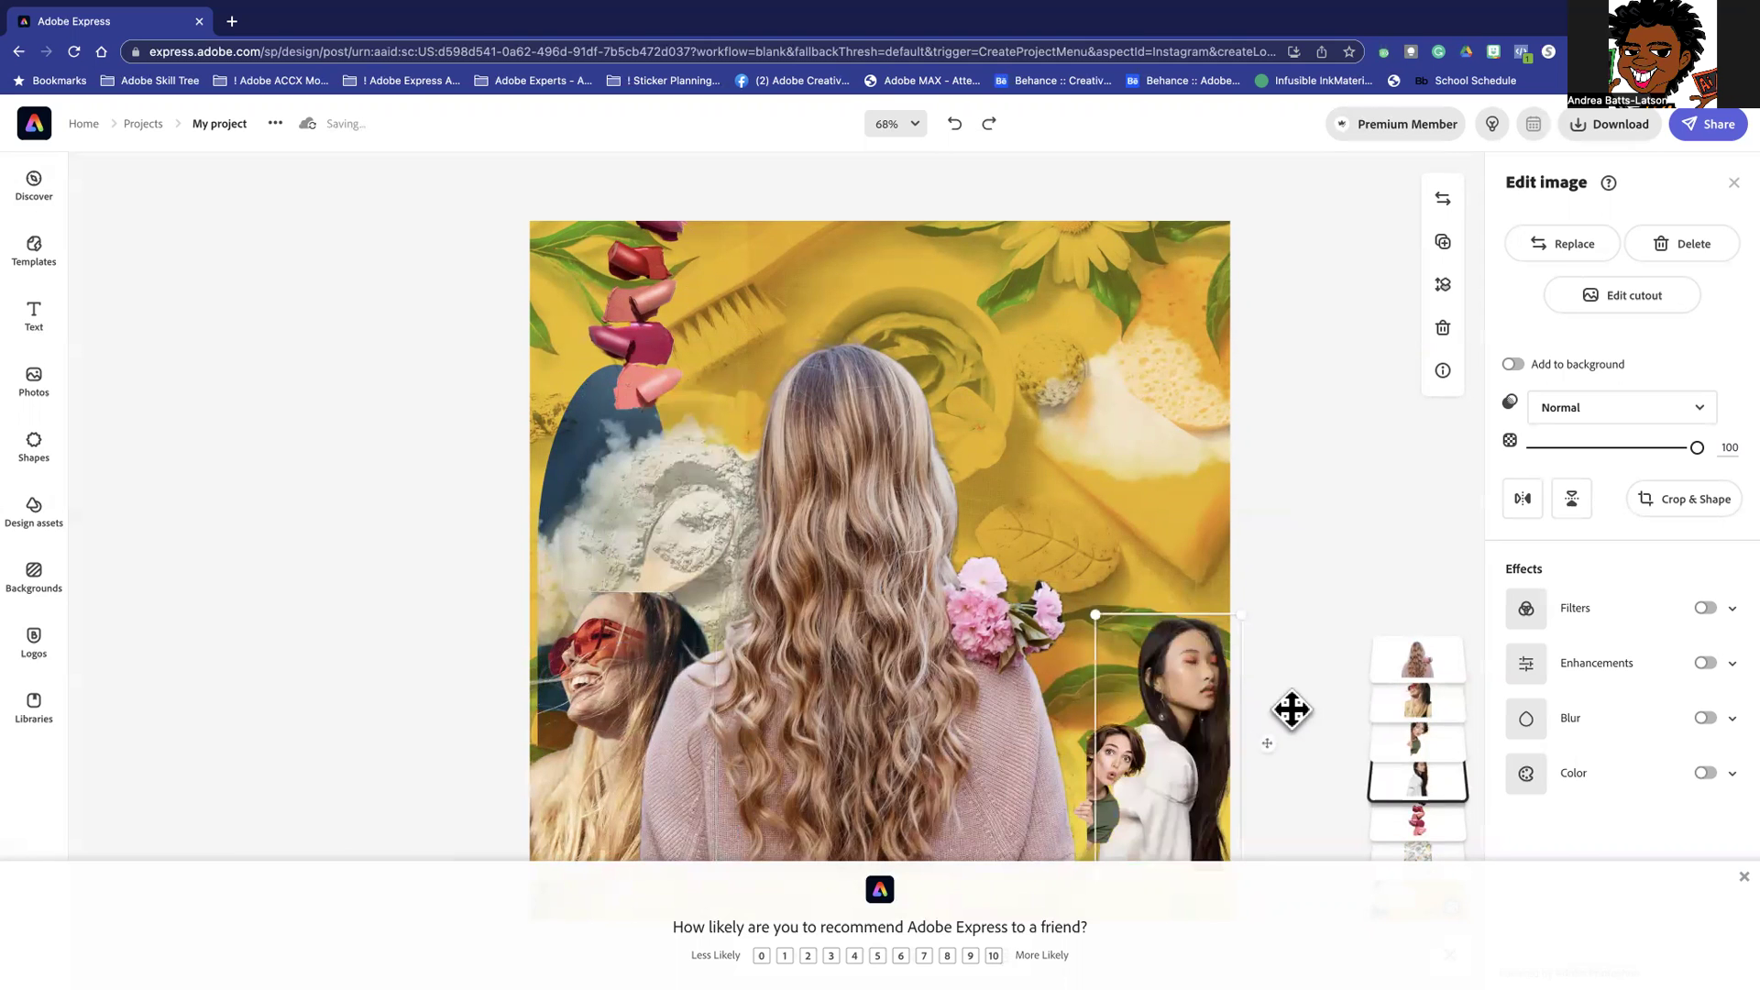
left_click(1524, 501)
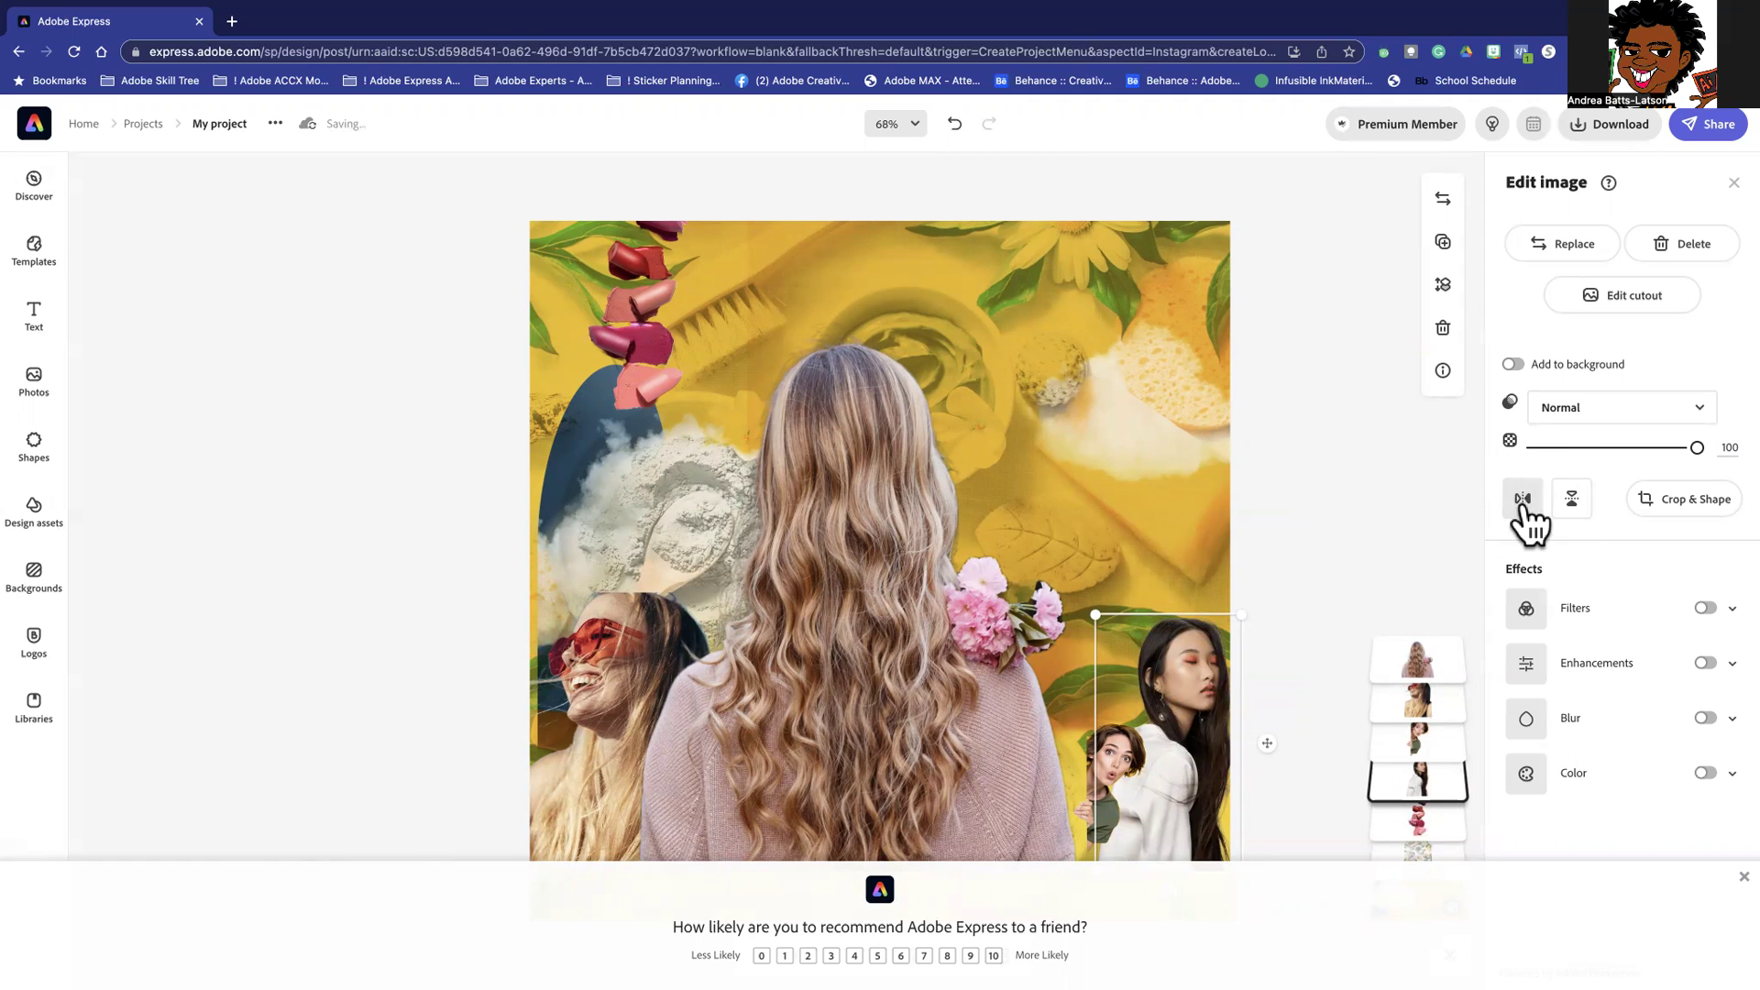
left_click_drag(1194, 829, 1213, 816)
Shrink the long-haired woman's cutout slightly and position it at the page's lower centre between the other women
left_click(962, 807)
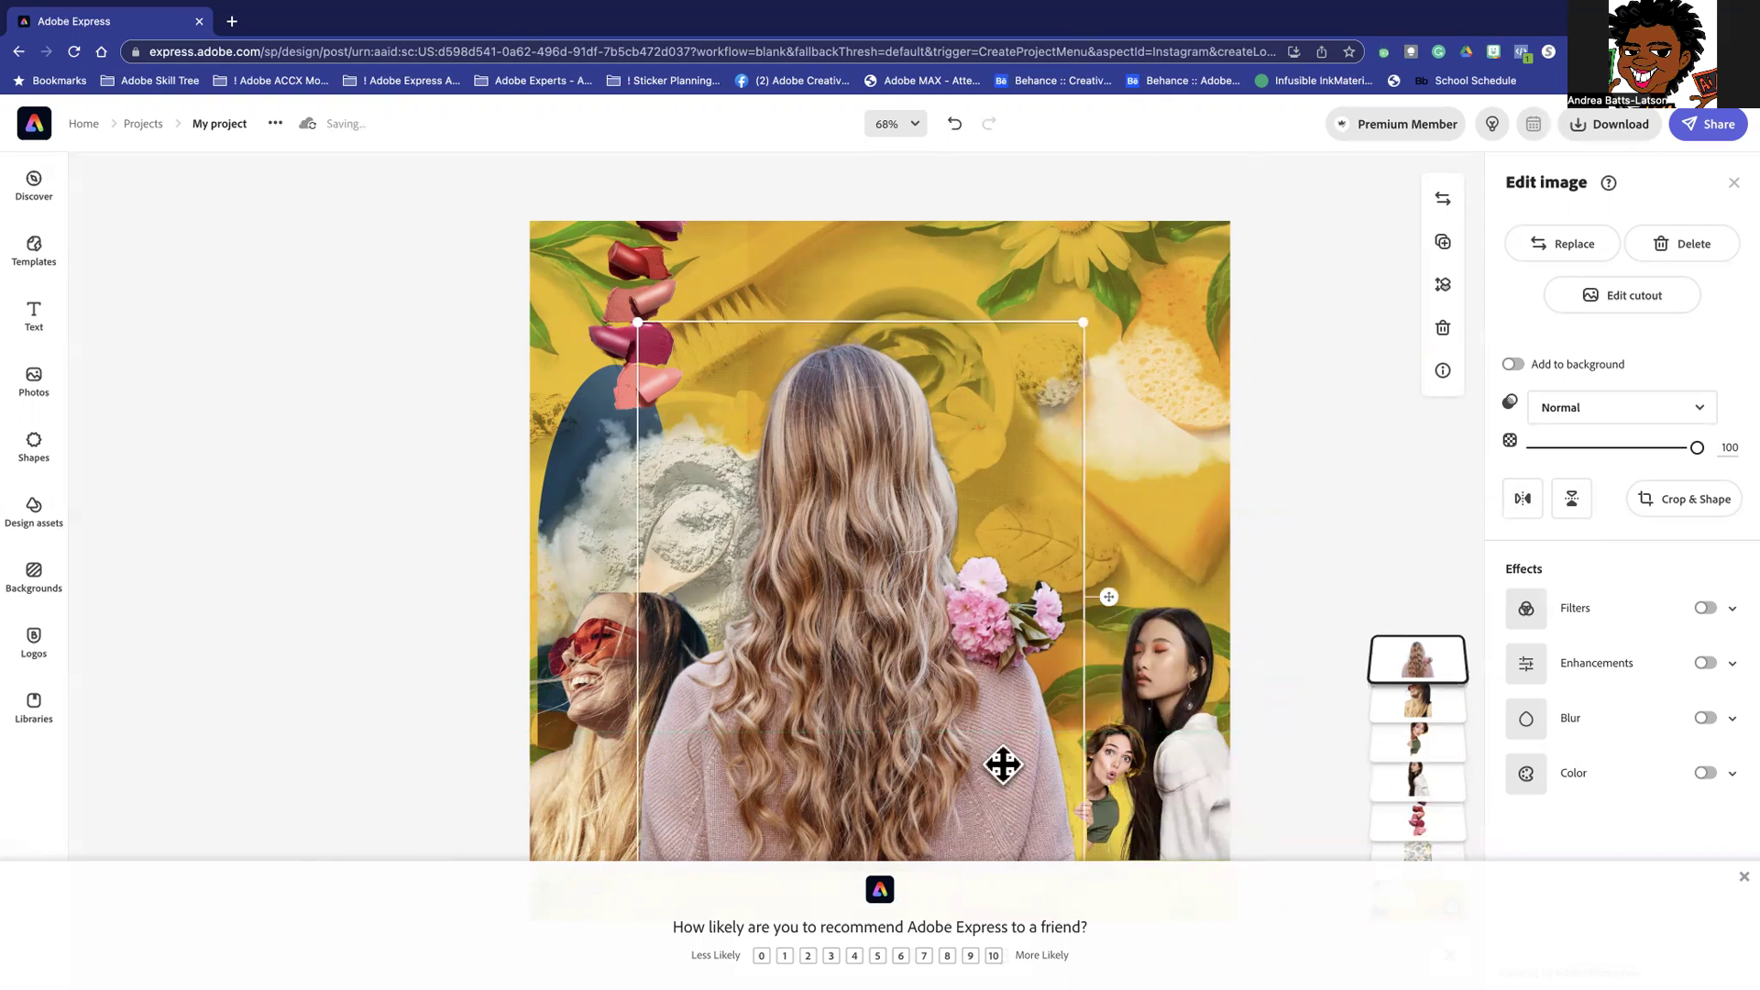
left_click_drag(1088, 326, 1025, 394)
mouse_move(890, 789)
left_mouse_down()
mouse_move(873, 790)
mouse_move(889, 791)
left_mouse_up()
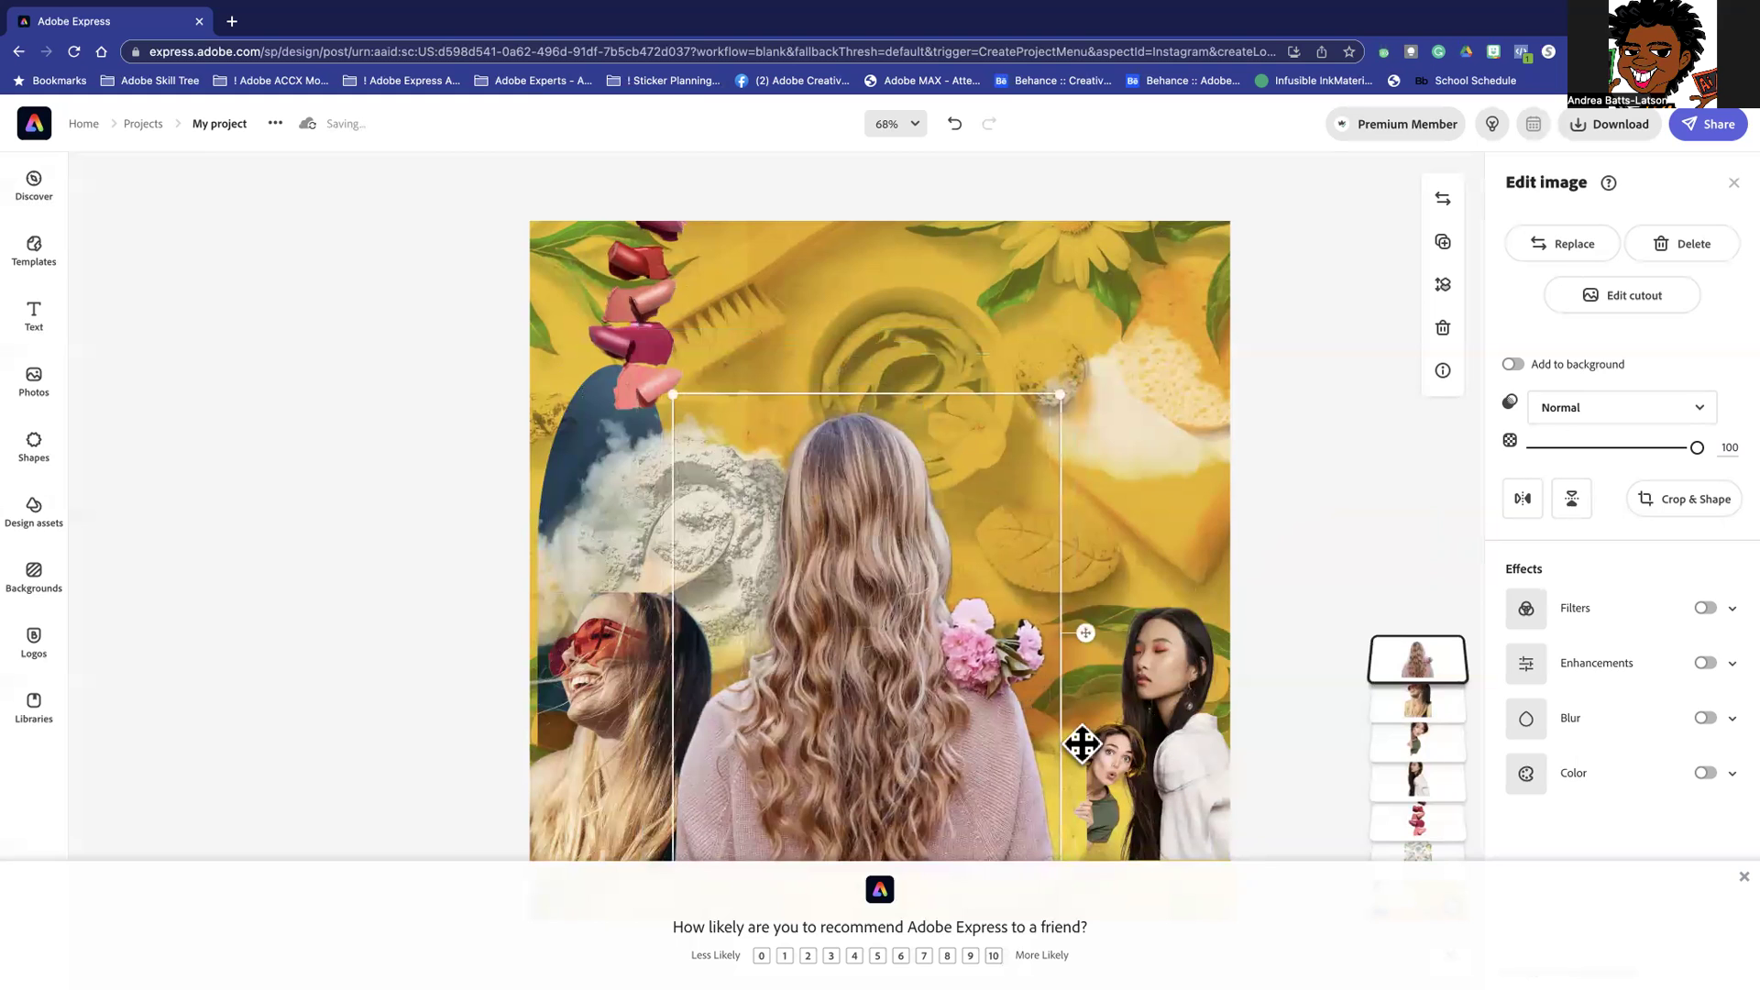
left_click(457, 716)
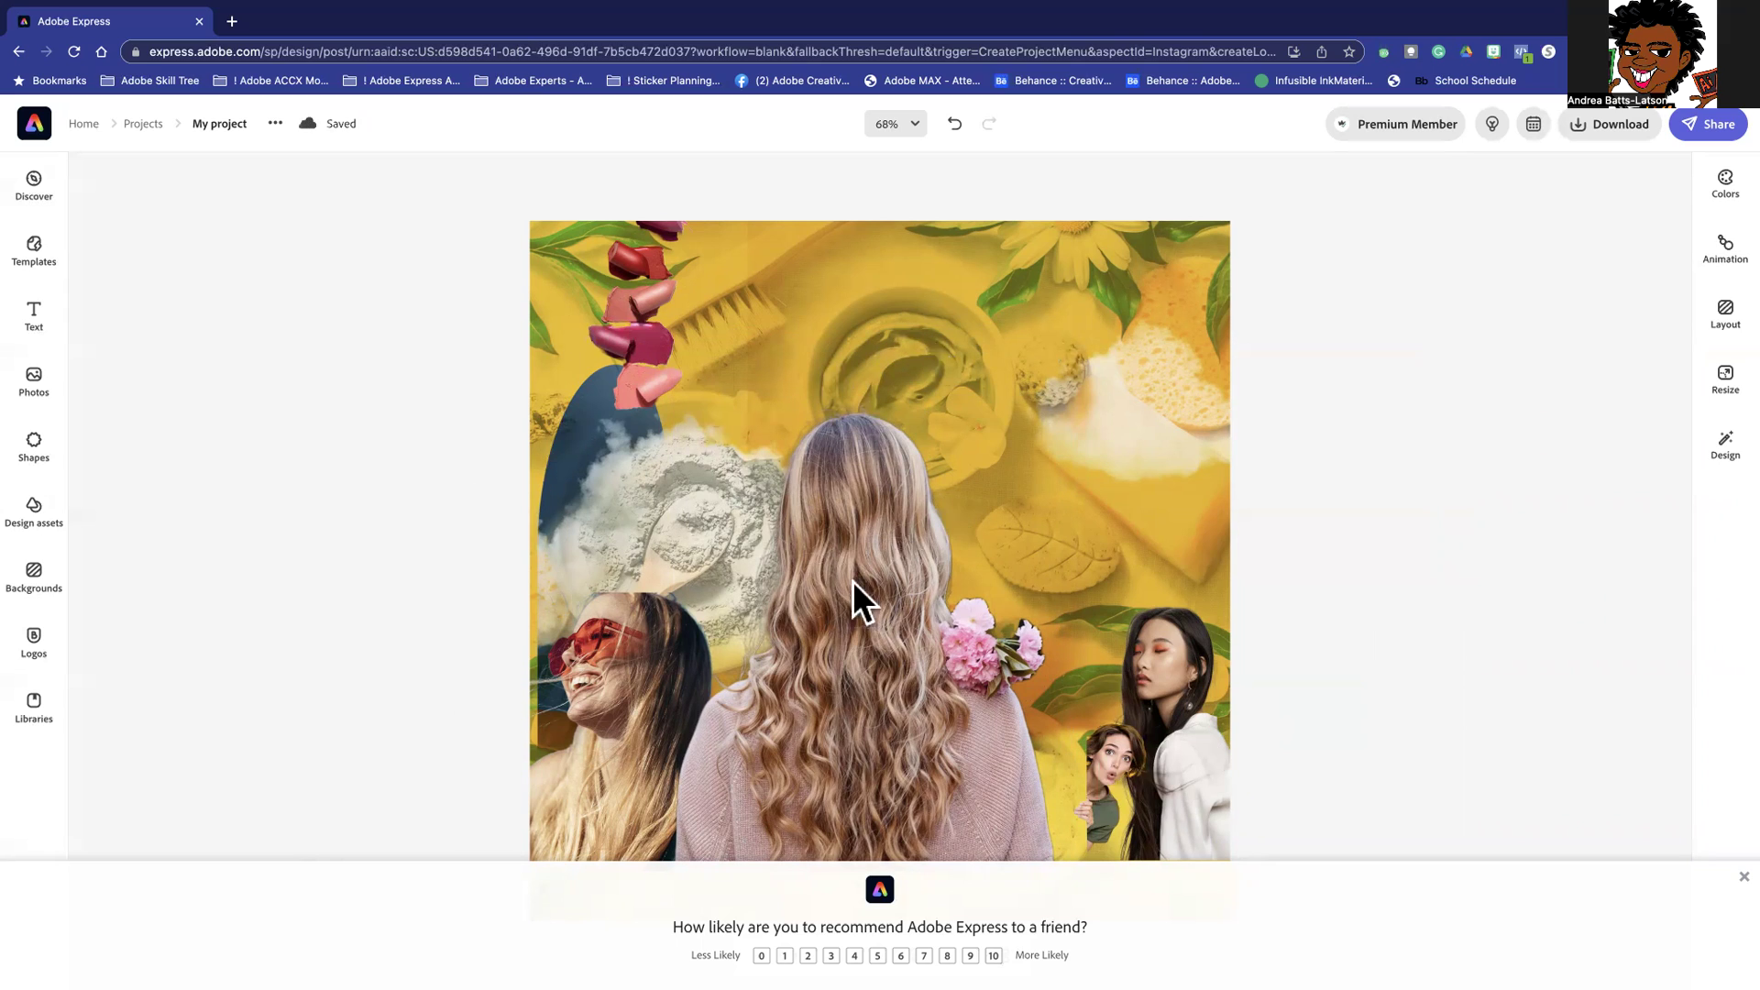
Try the Enhancements effect with contrast 30 on the long-haired woman's cutout, look through its settings, and turn it off
left_click(872, 642)
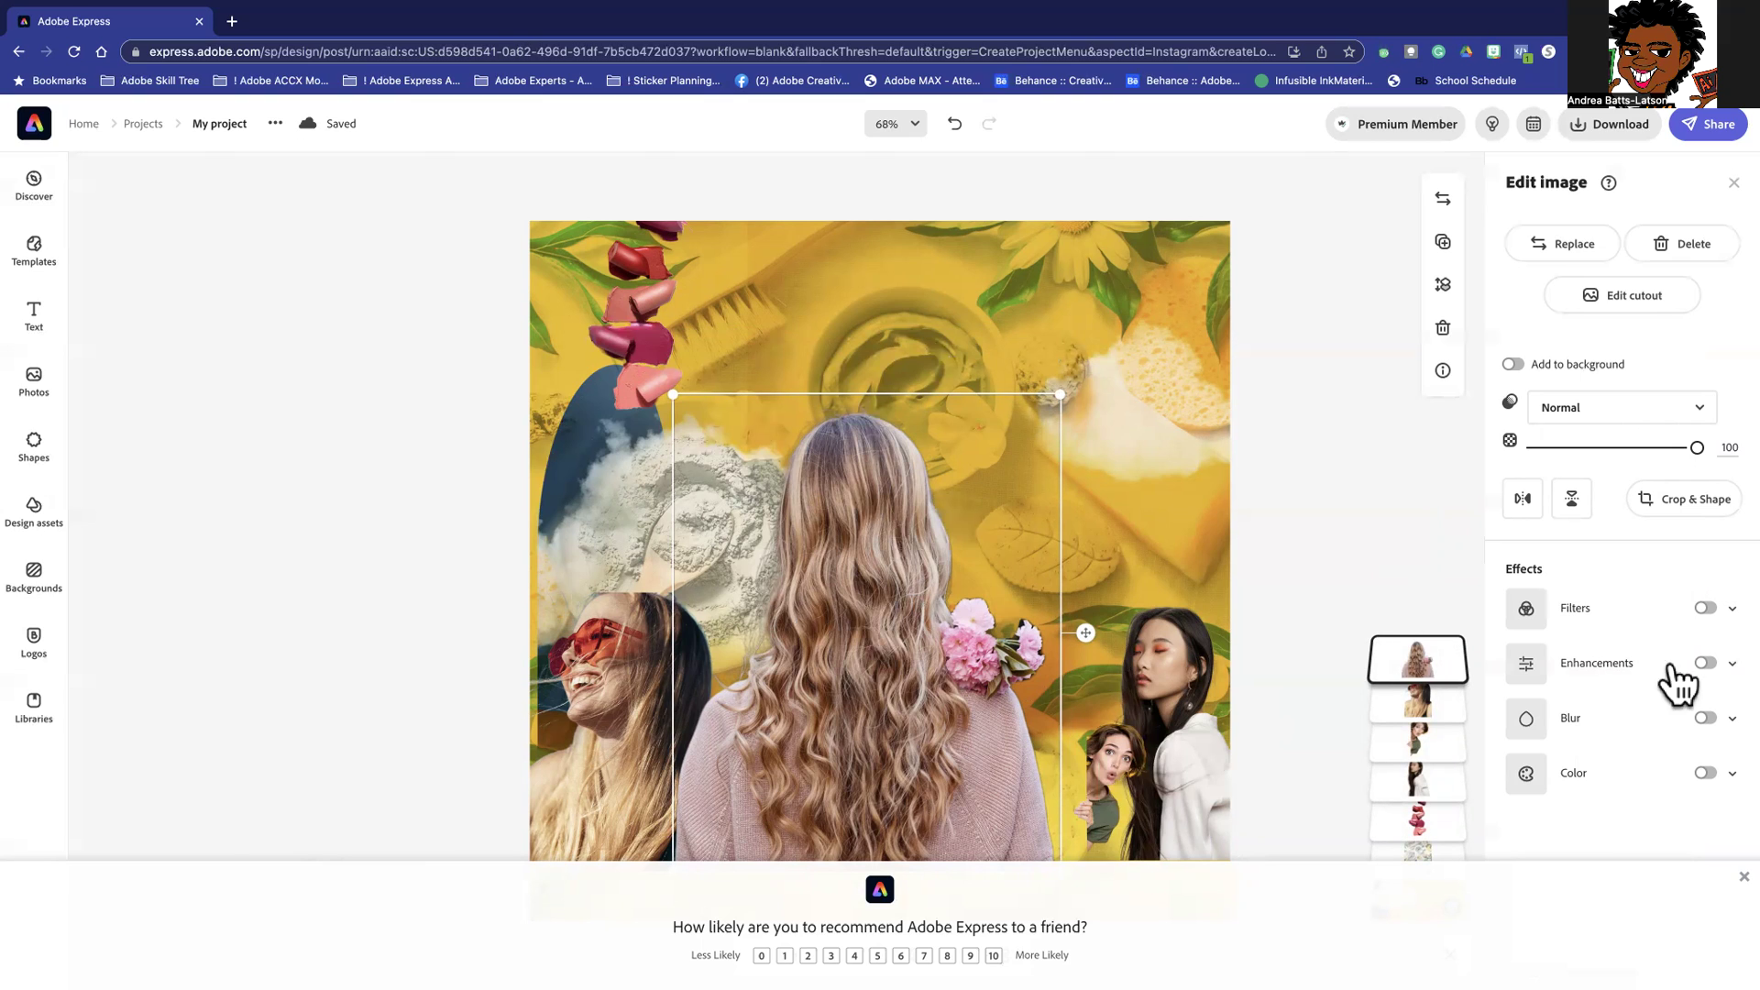
left_click(1705, 664)
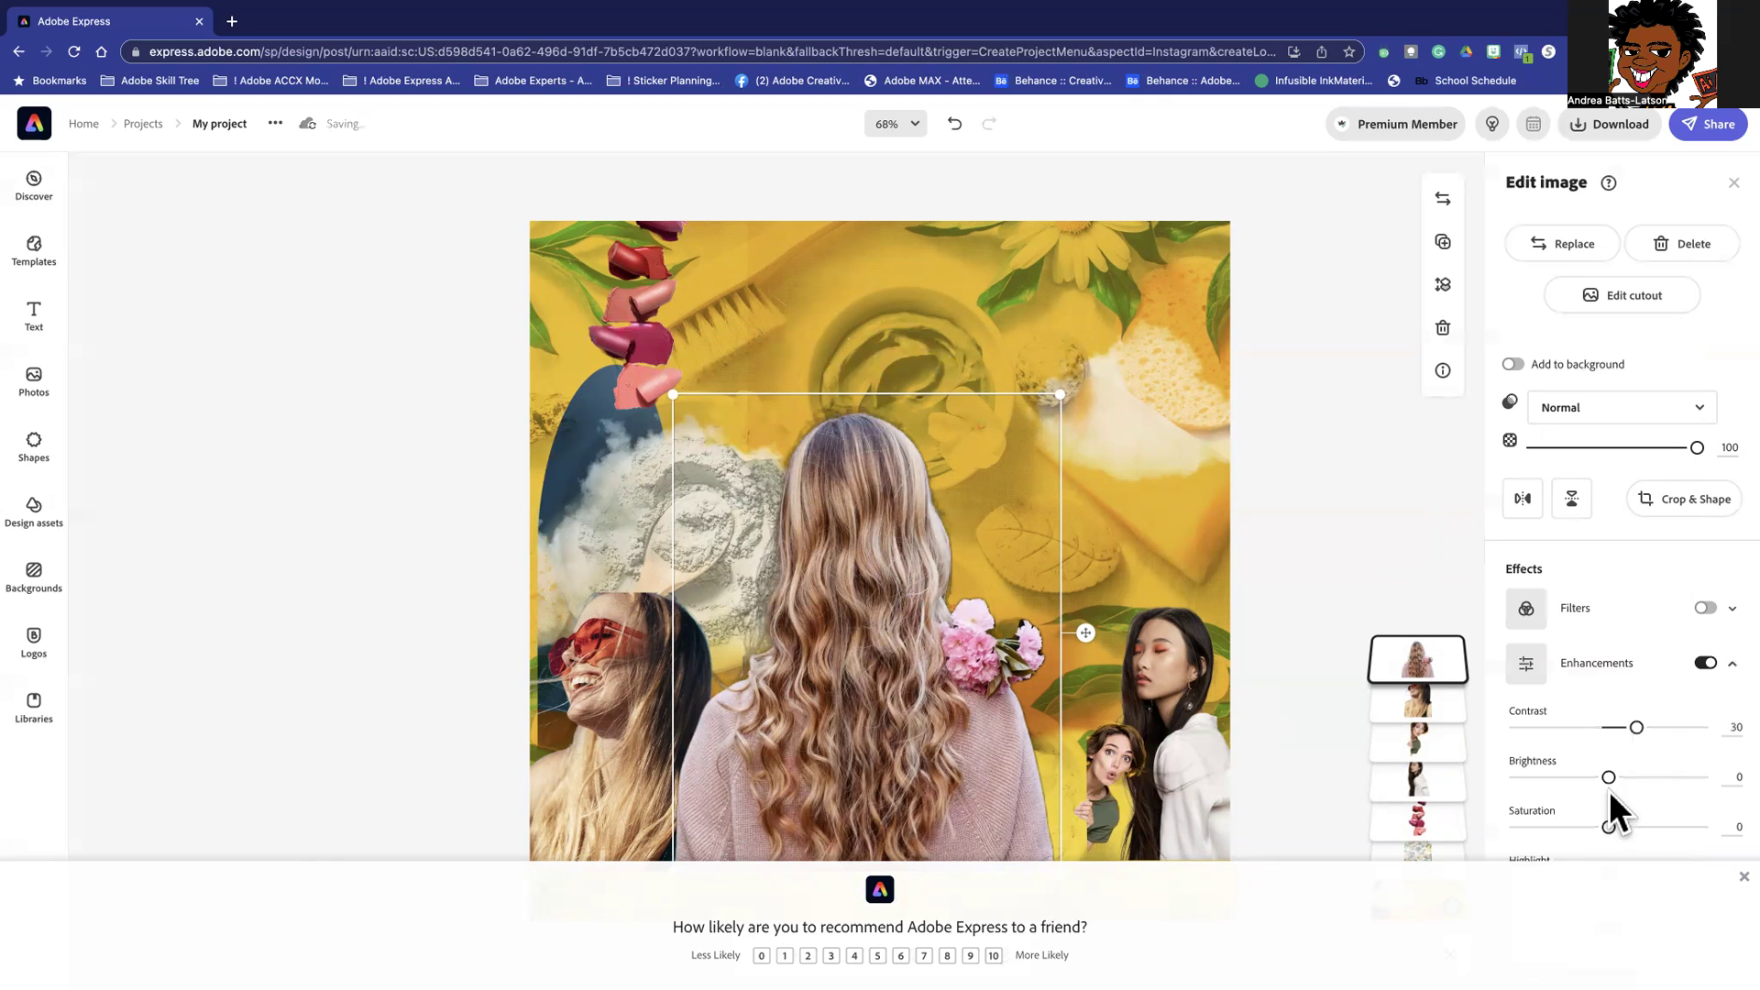
scroll(1597, 747, "down", 3)
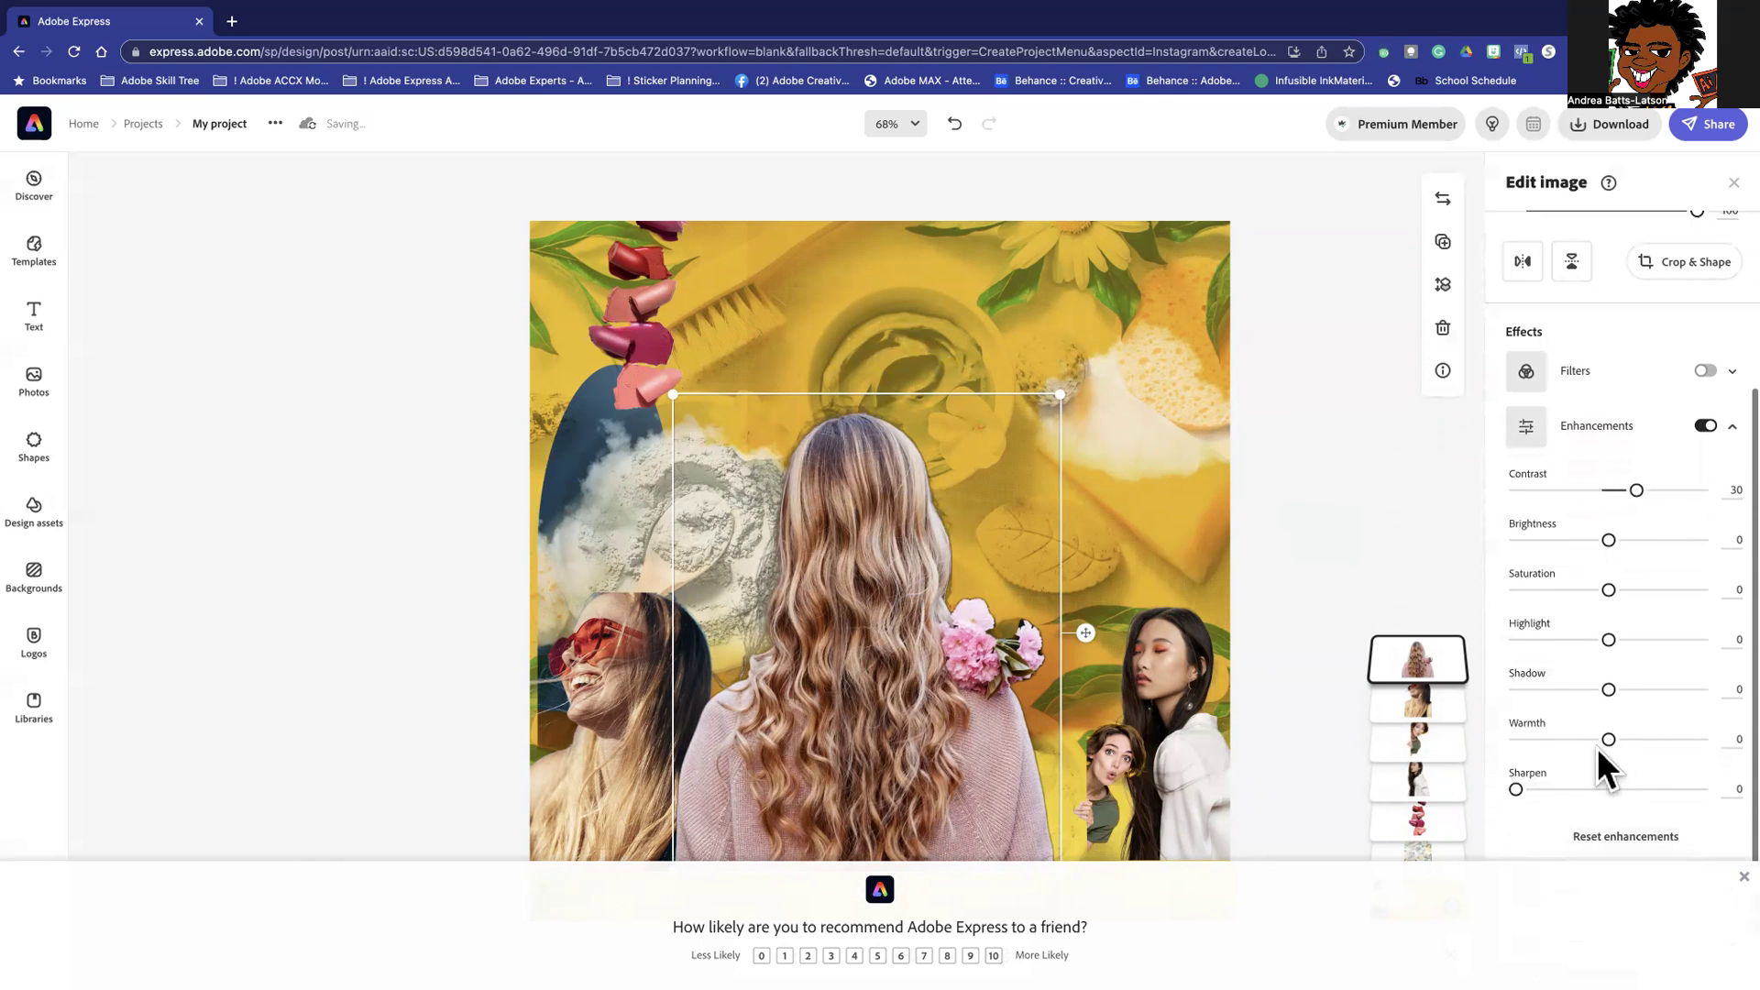
scroll(1597, 746, "up", 2)
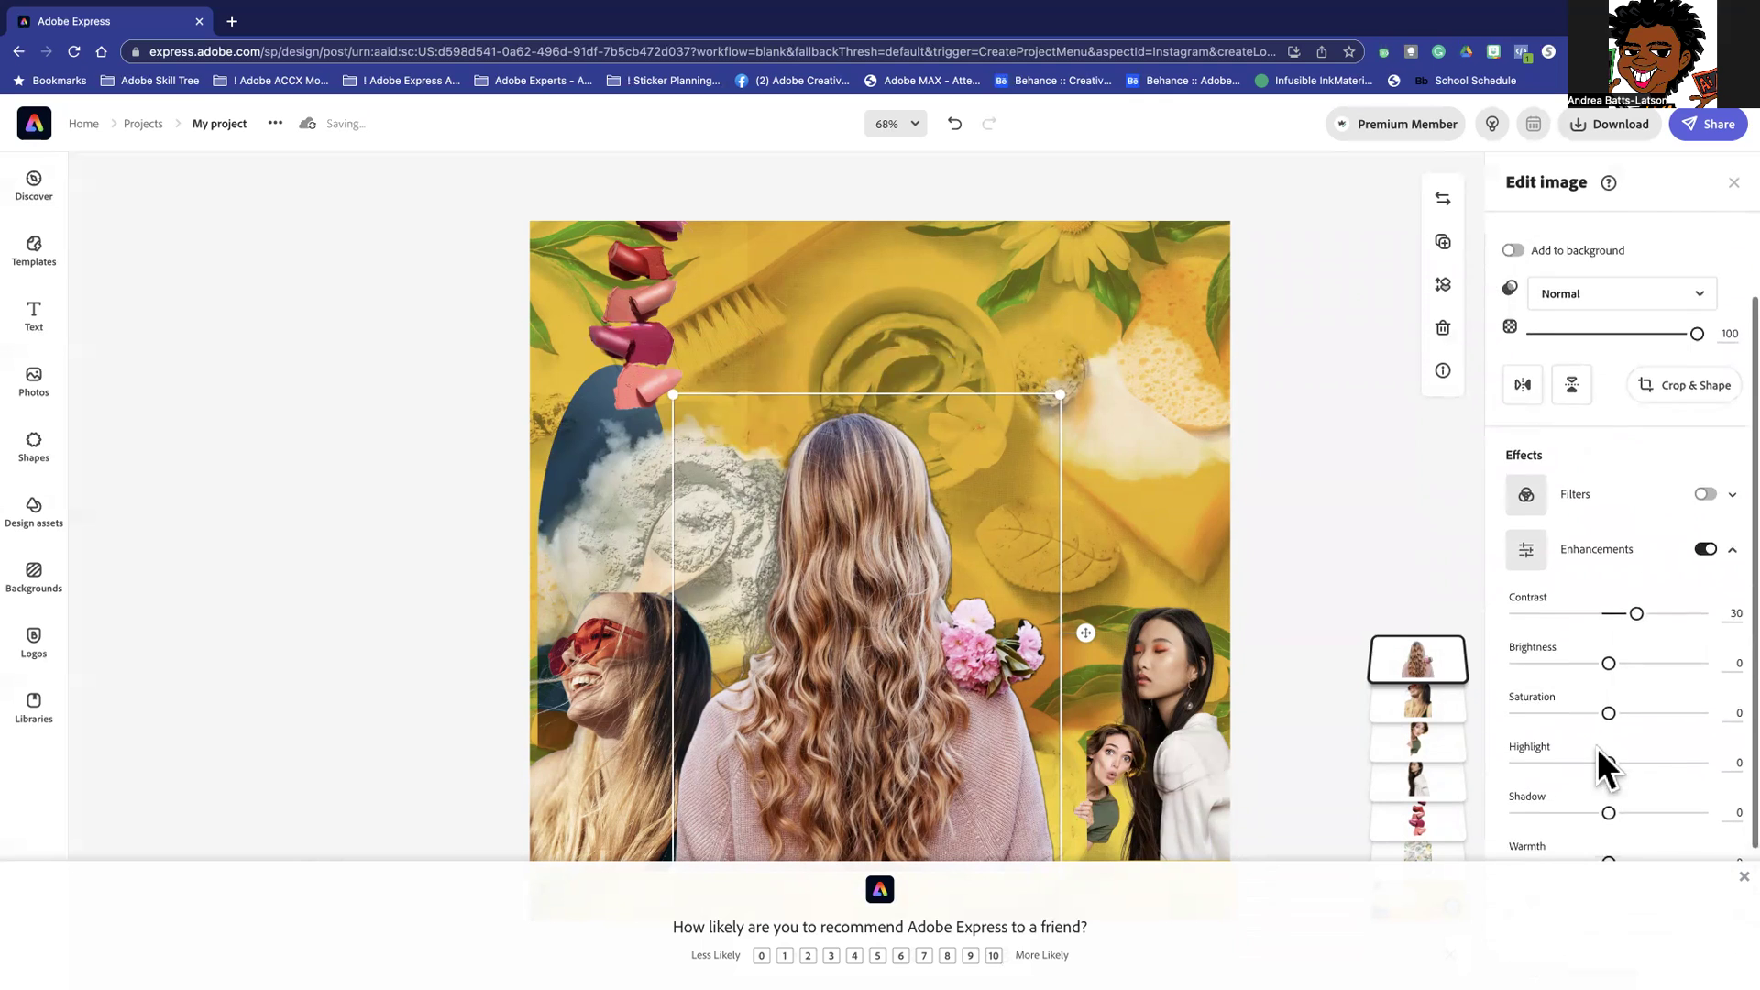
scroll(1596, 746, "up", 2)
left_click(1529, 662)
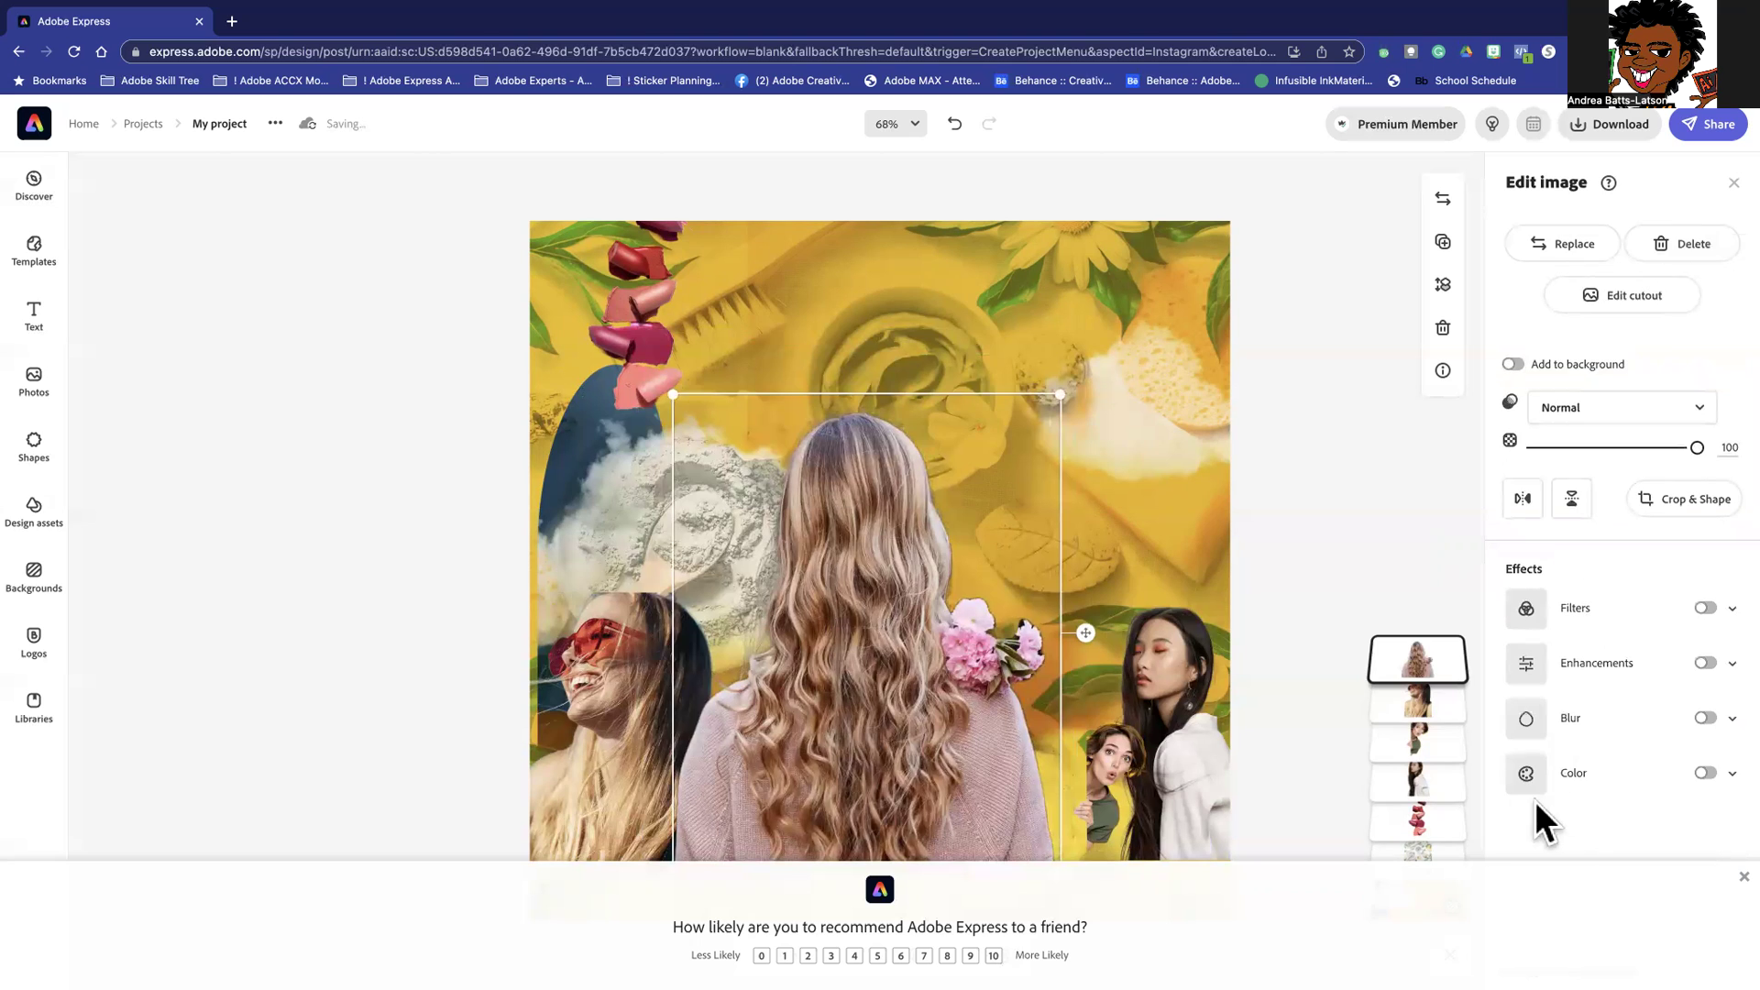
Turn on filters for the long-haired woman's cutout and apply the Multiply filter
left_click(1527, 612)
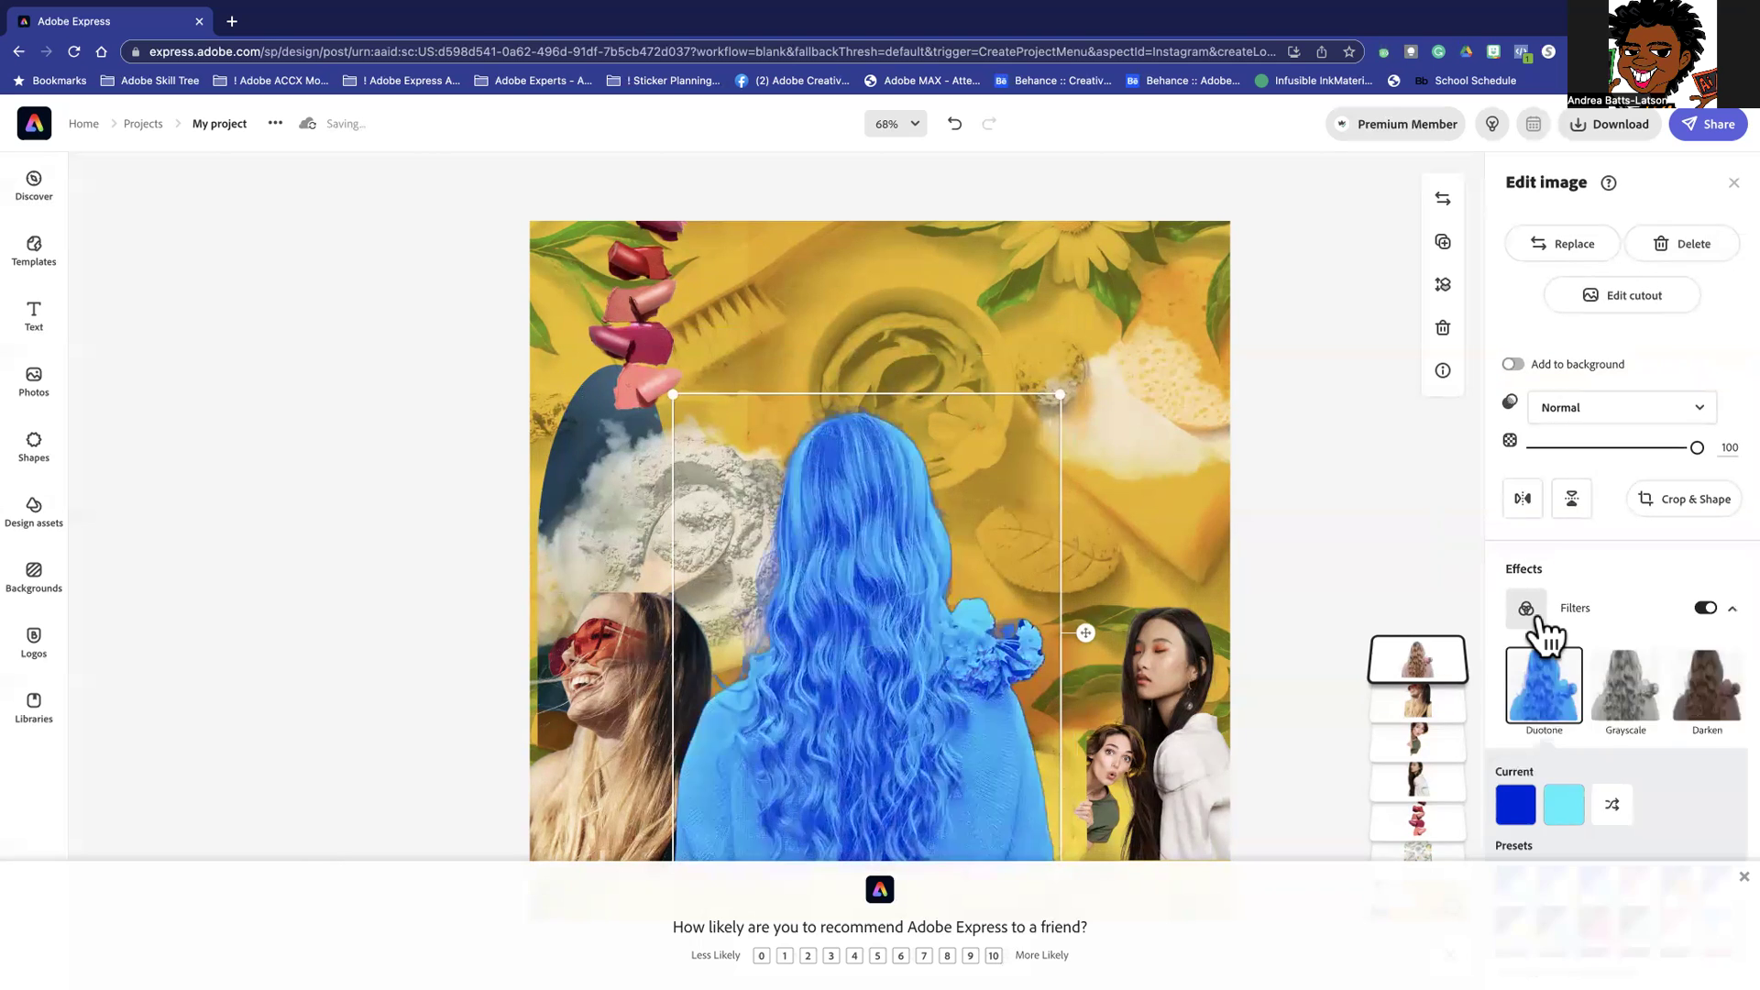
scroll(1617, 713, "down", 5)
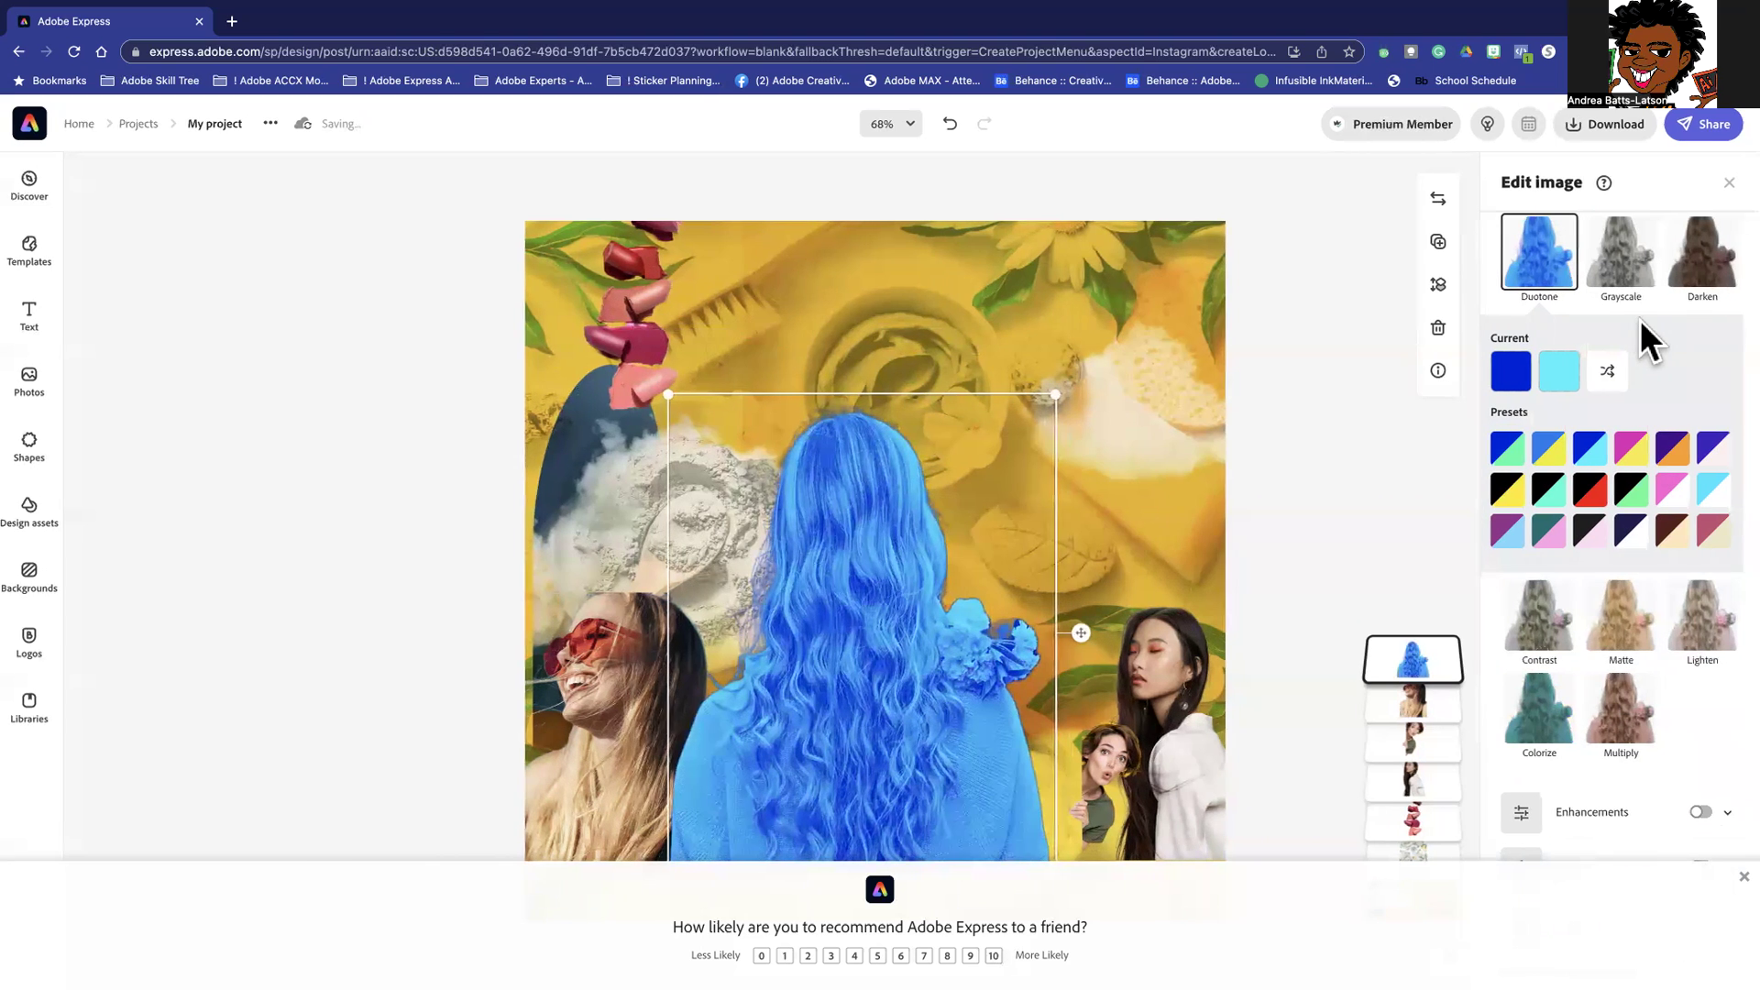
left_click(1635, 729)
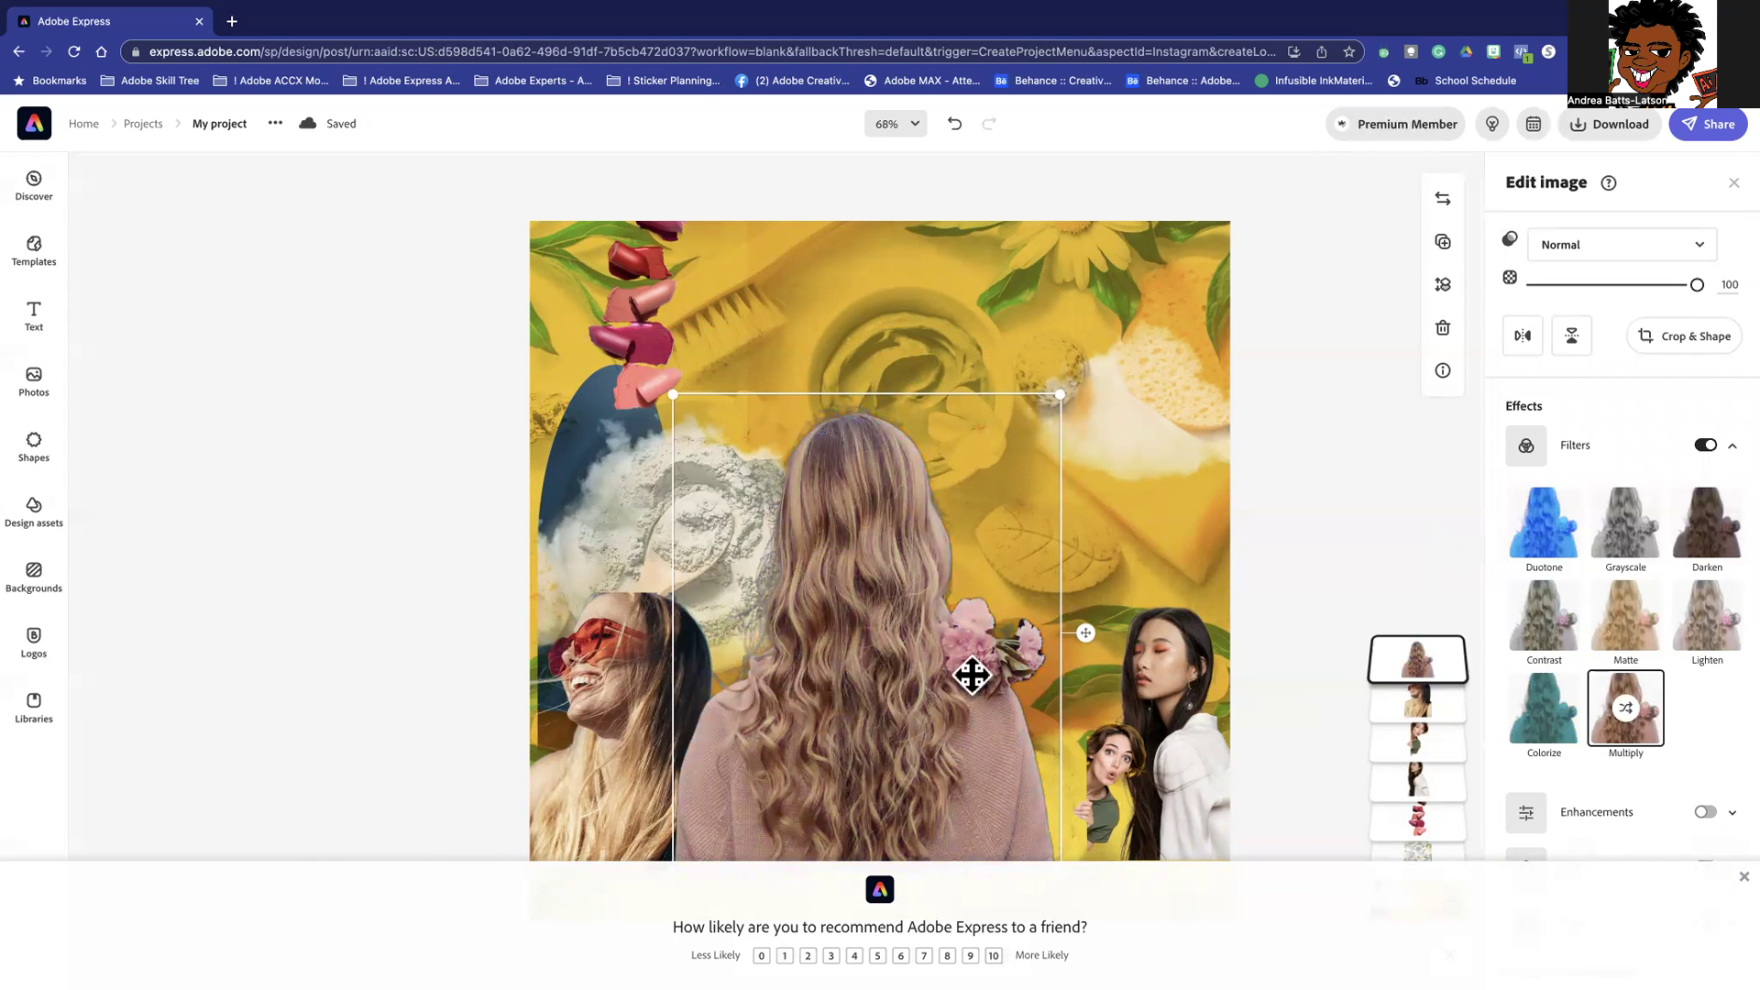
Apply the Multiply filter to the sunglasses woman's cutout
left_click(589, 761)
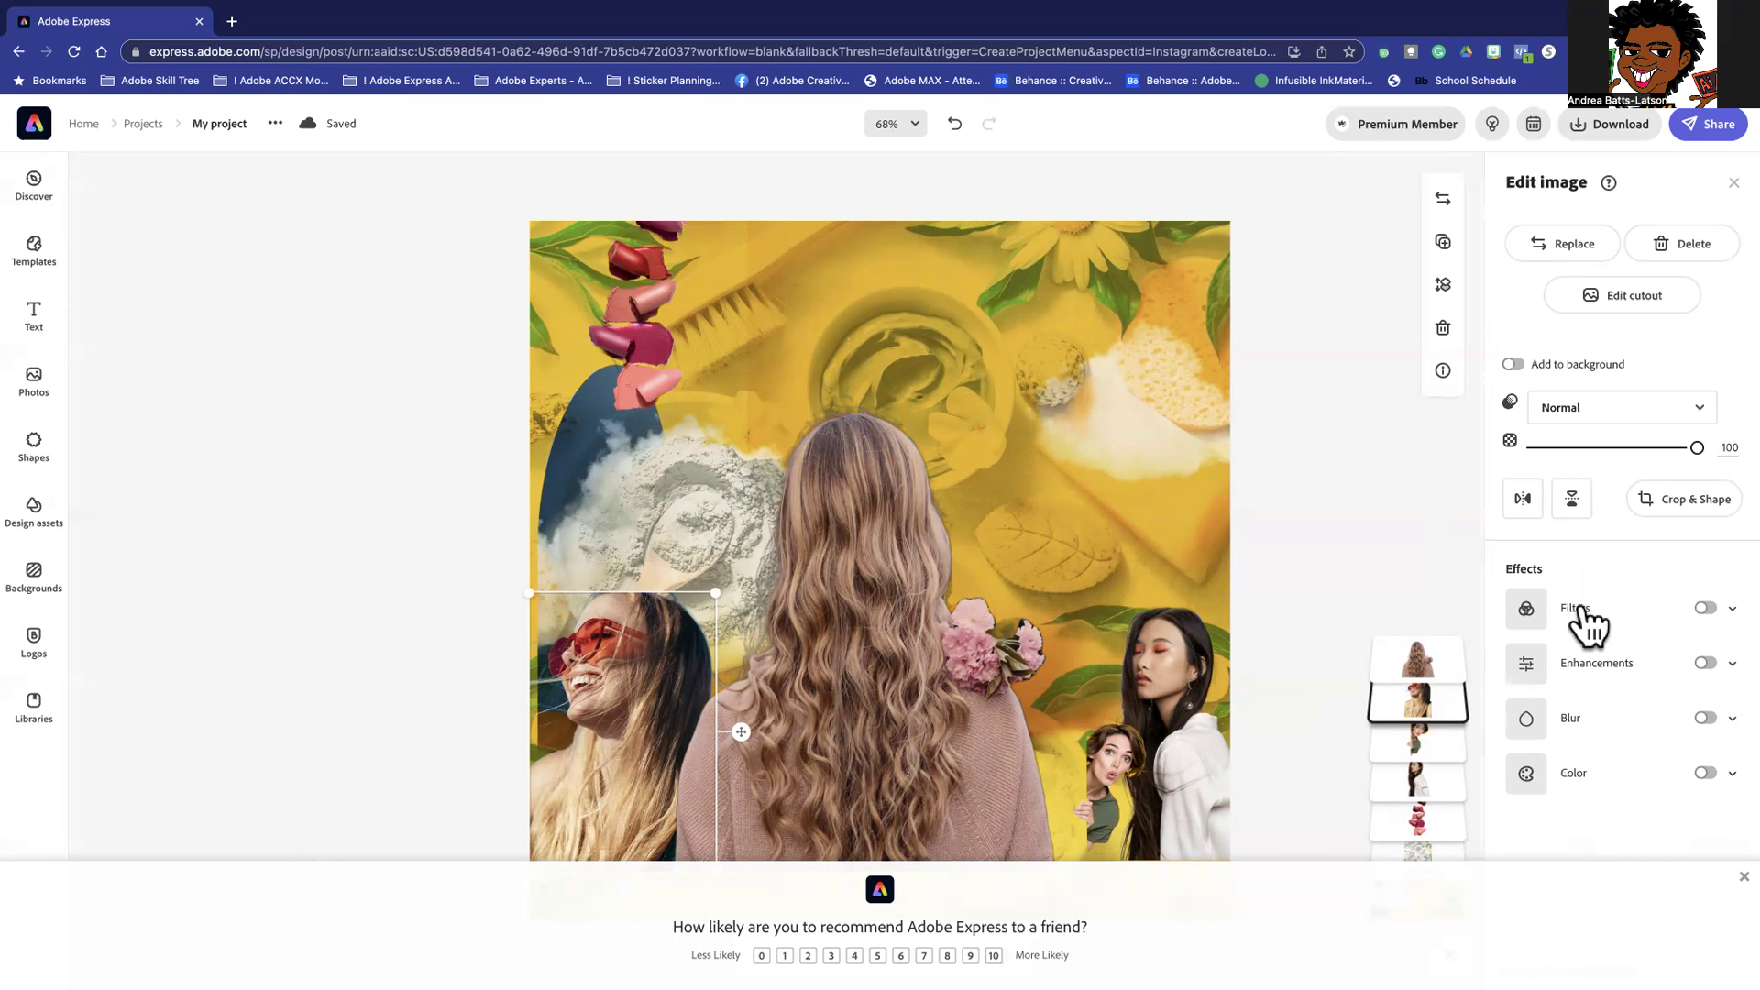
left_click(1707, 612)
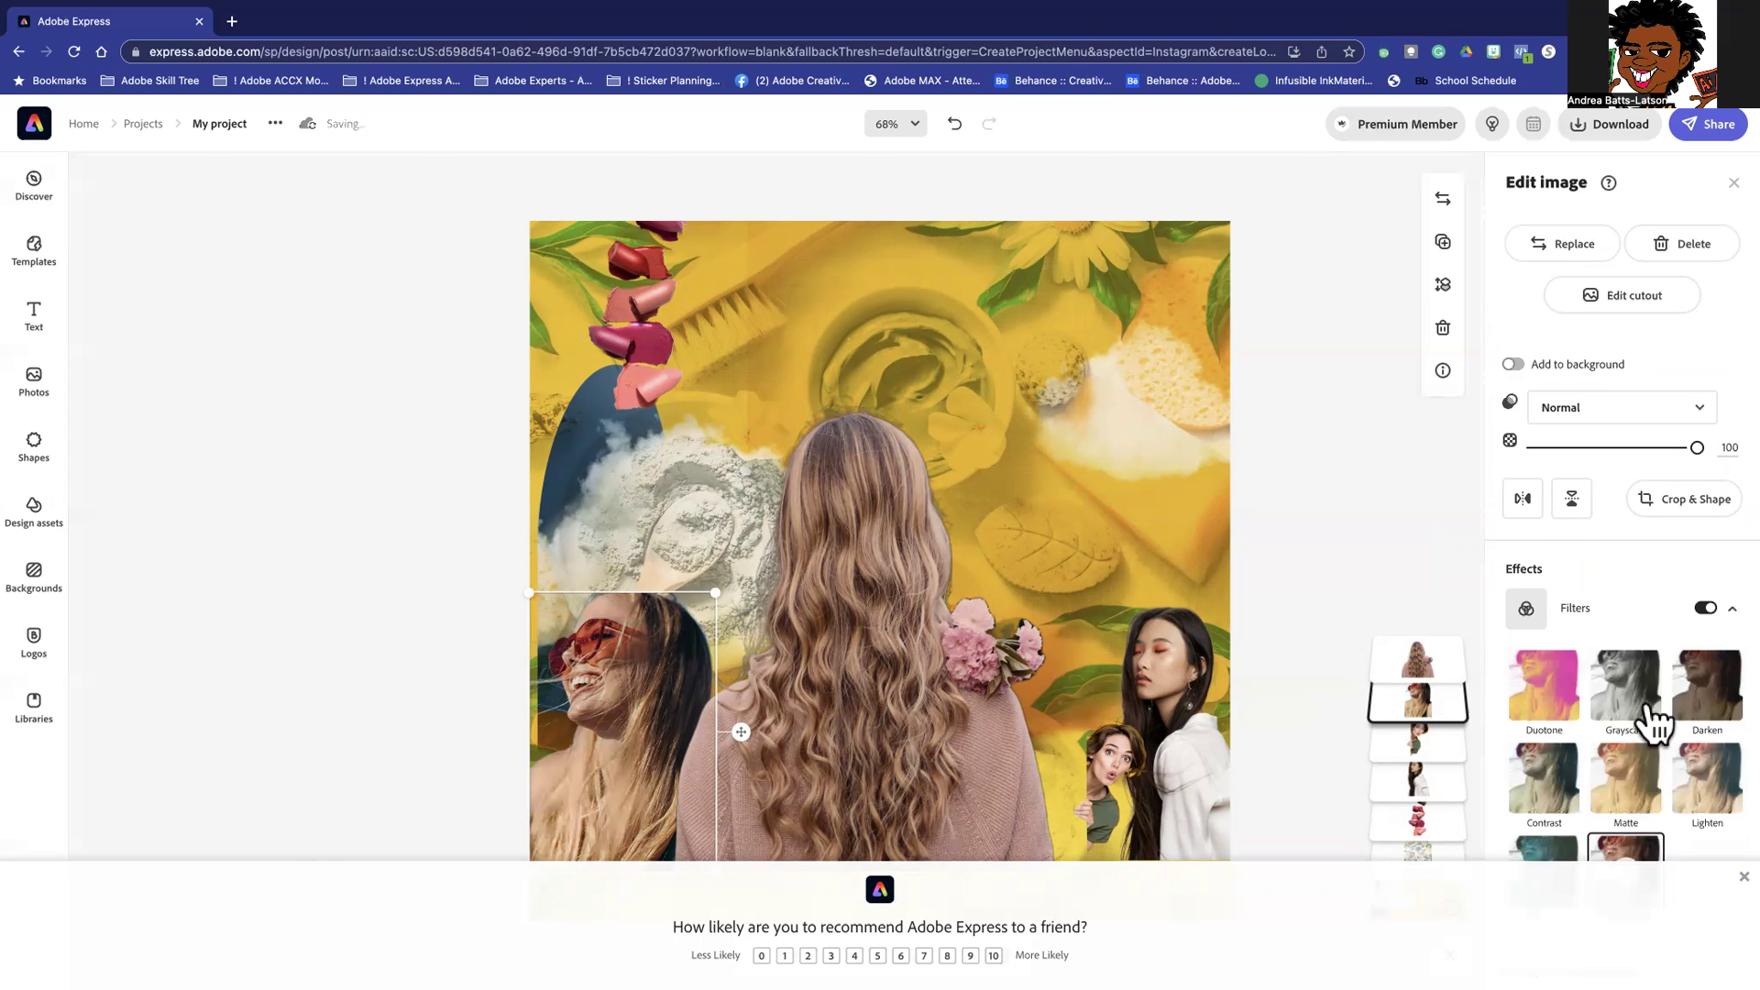
scroll(1654, 720, "down", 2)
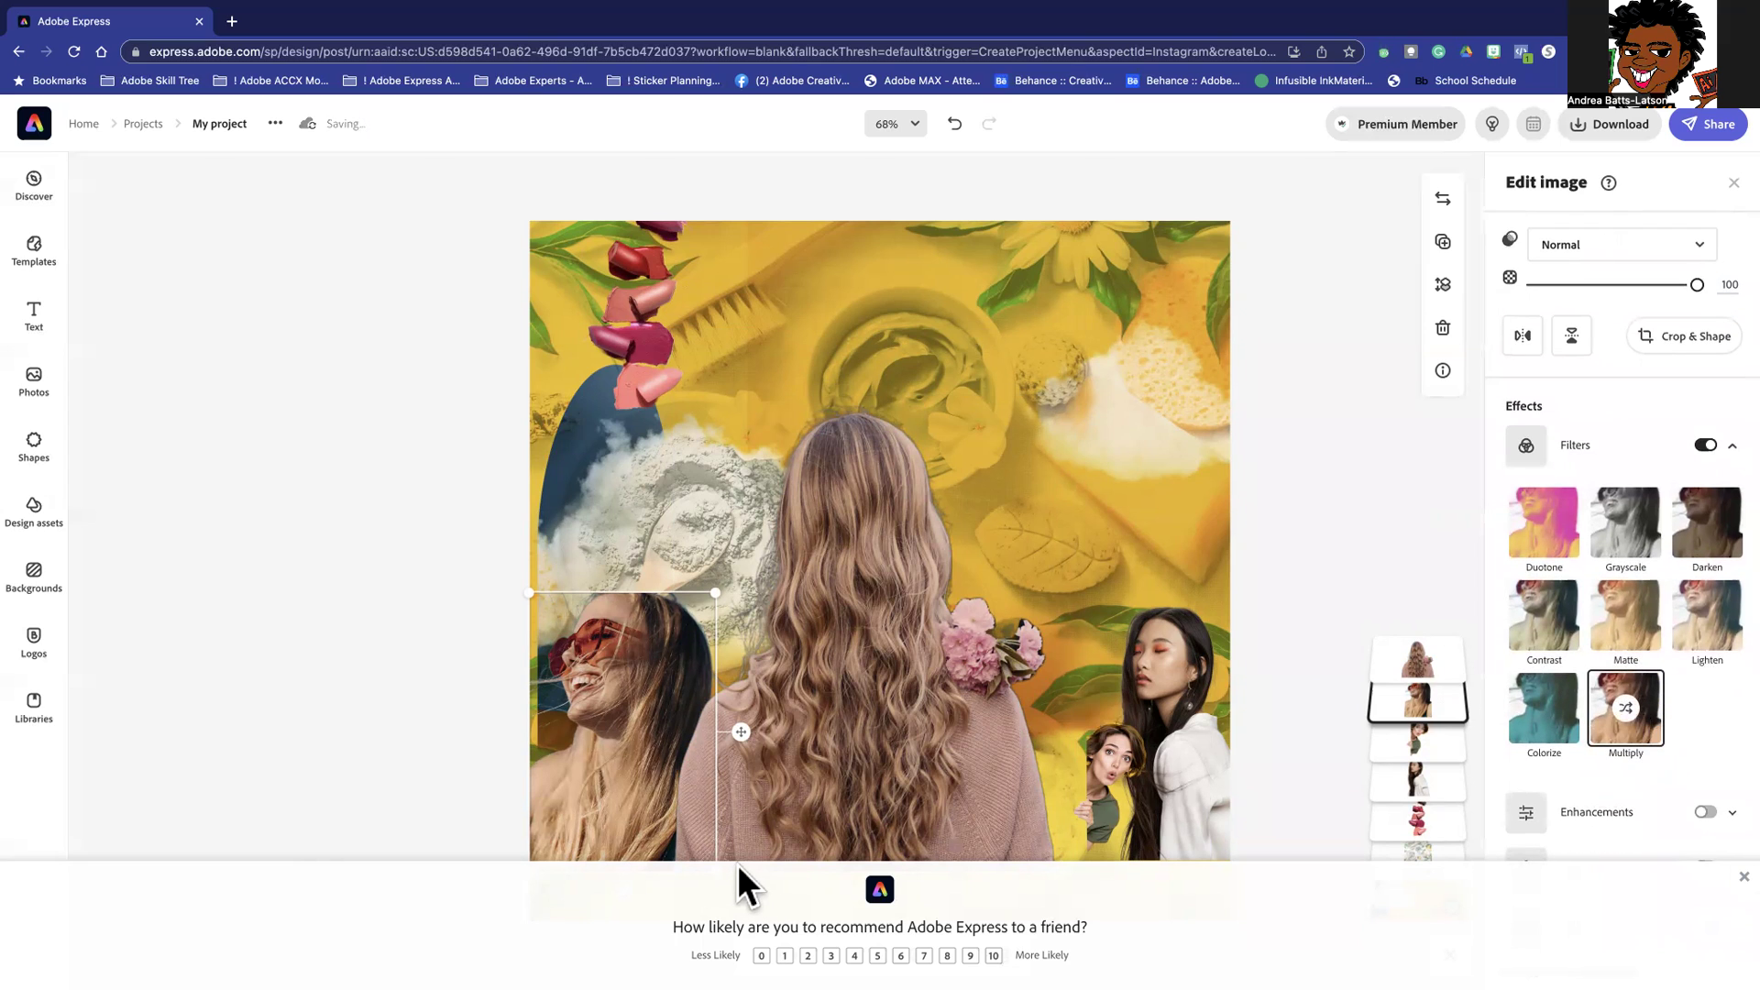
Apply the Multiply filter to the small peeking woman's cutout
left_click(1123, 782)
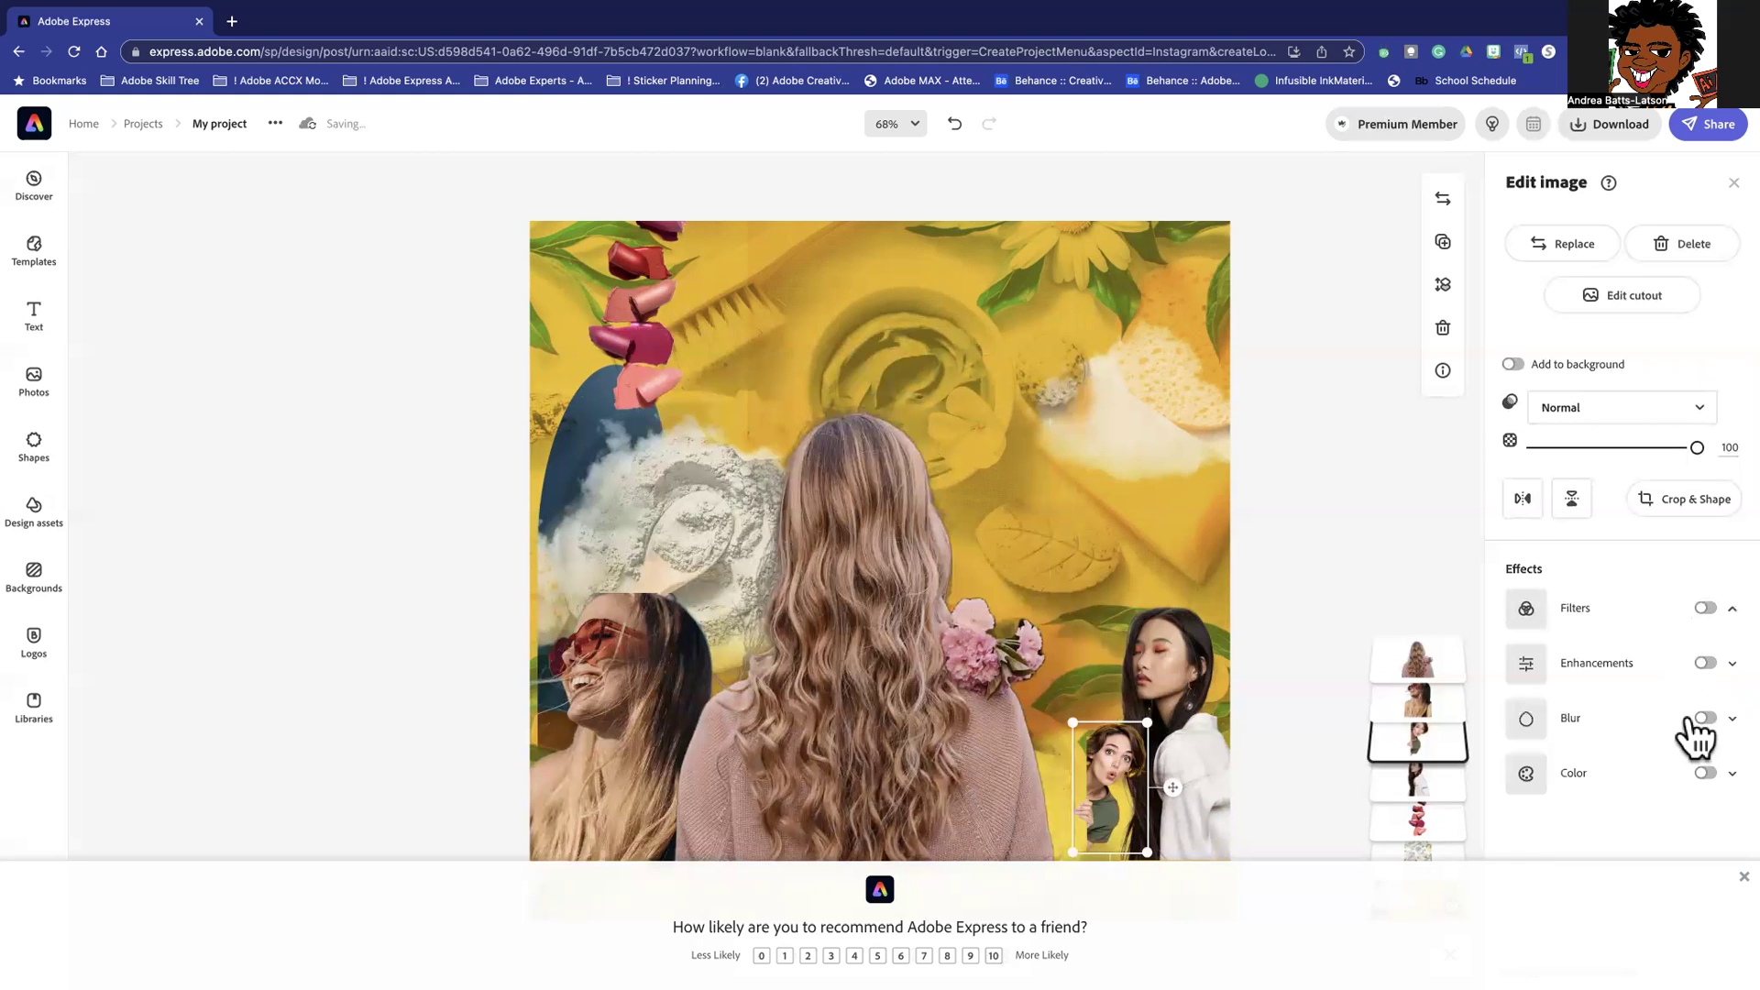
left_click(1706, 609)
scroll(1652, 723, "down", 1)
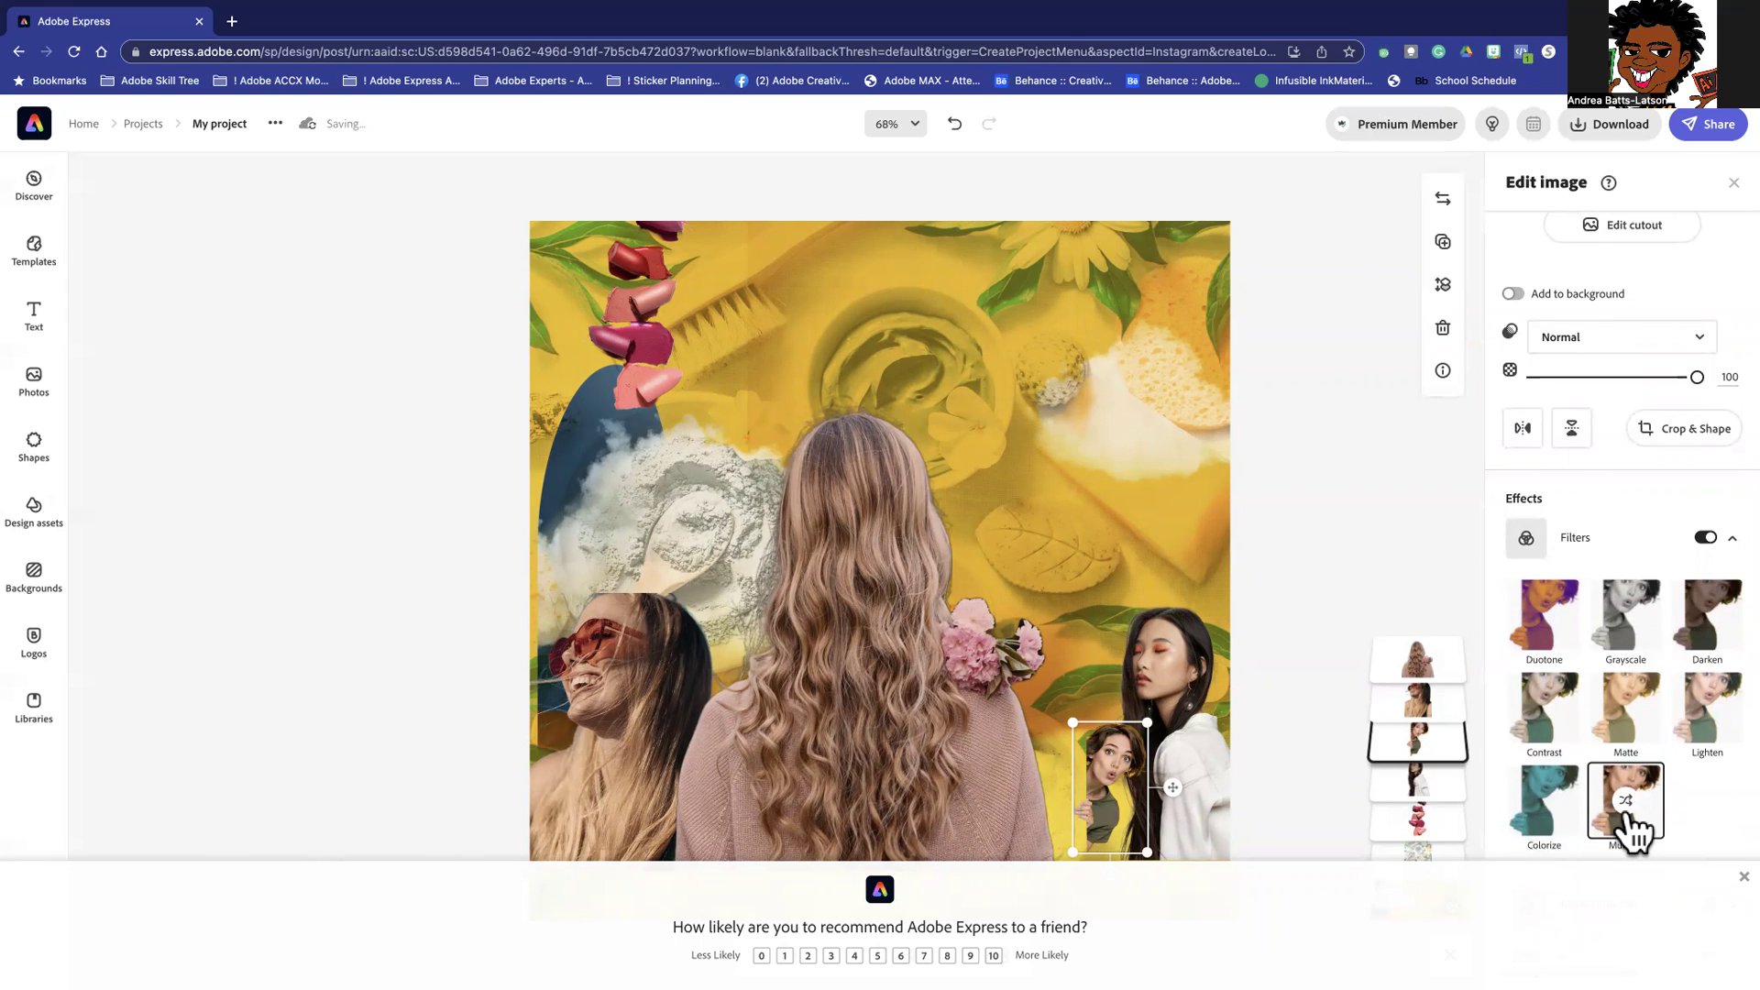
Apply the Multiply filter to the white-jacket woman's cutout and shuffle its tint to a warm cream tone
left_click(1191, 730)
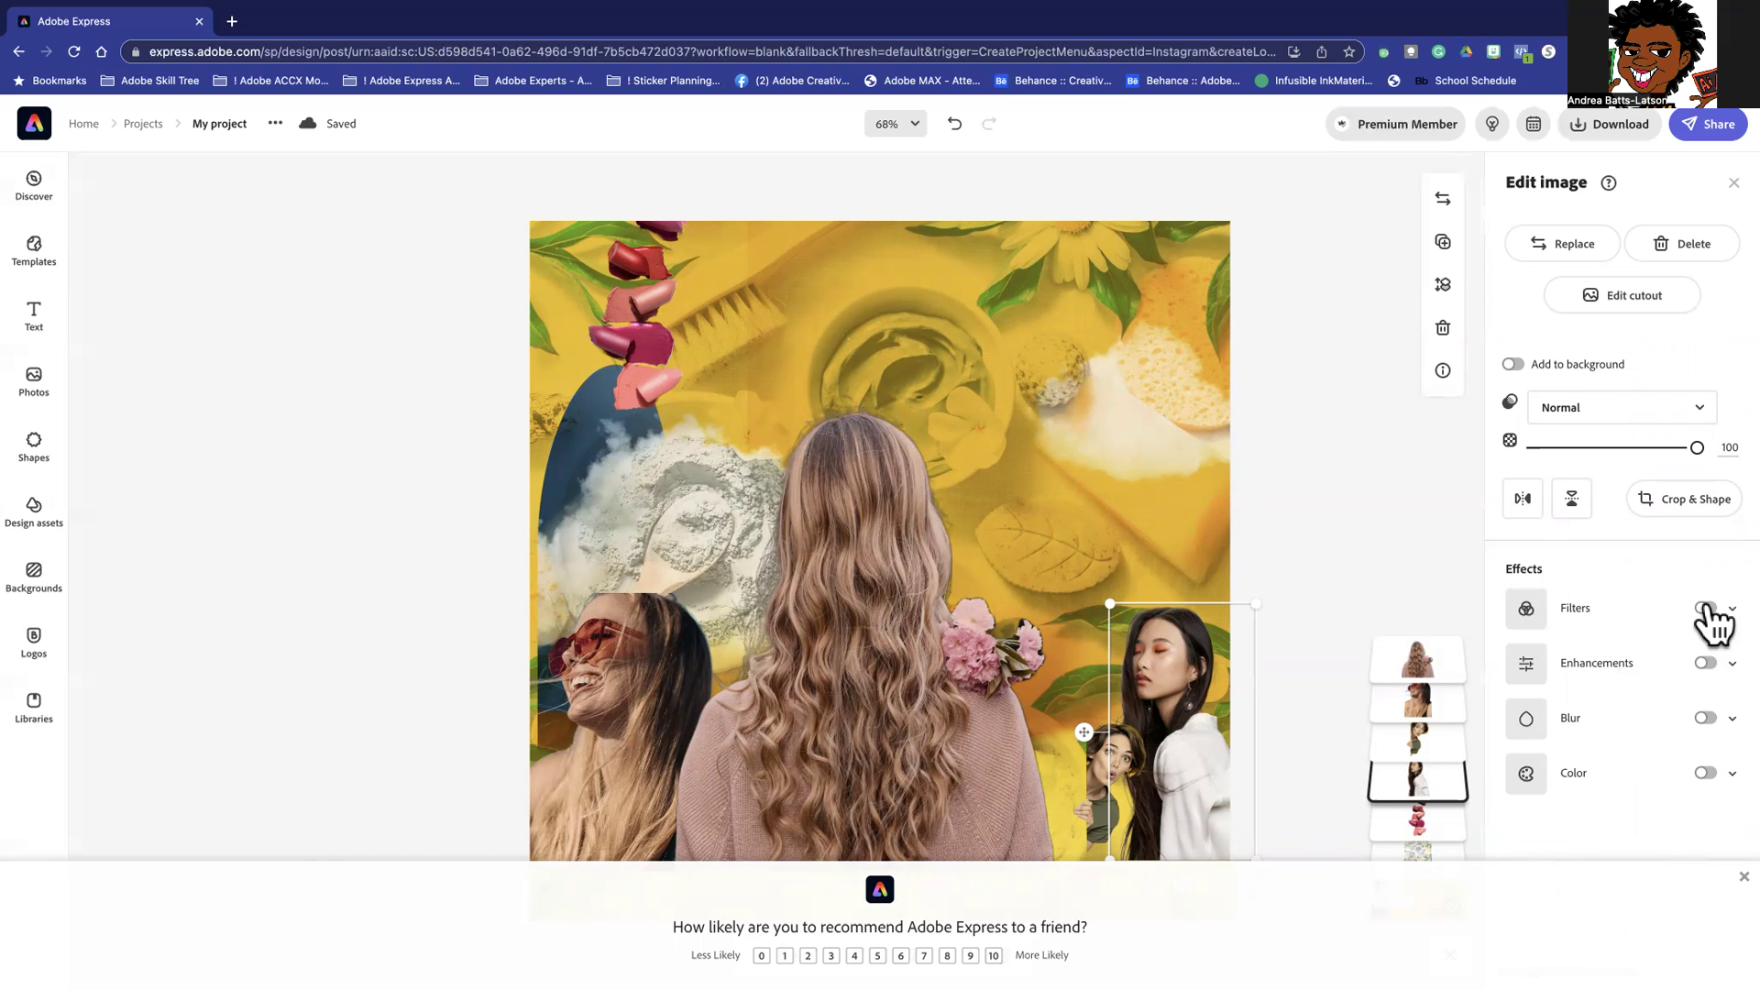
left_click(1707, 609)
scroll(1621, 825, "down", 2)
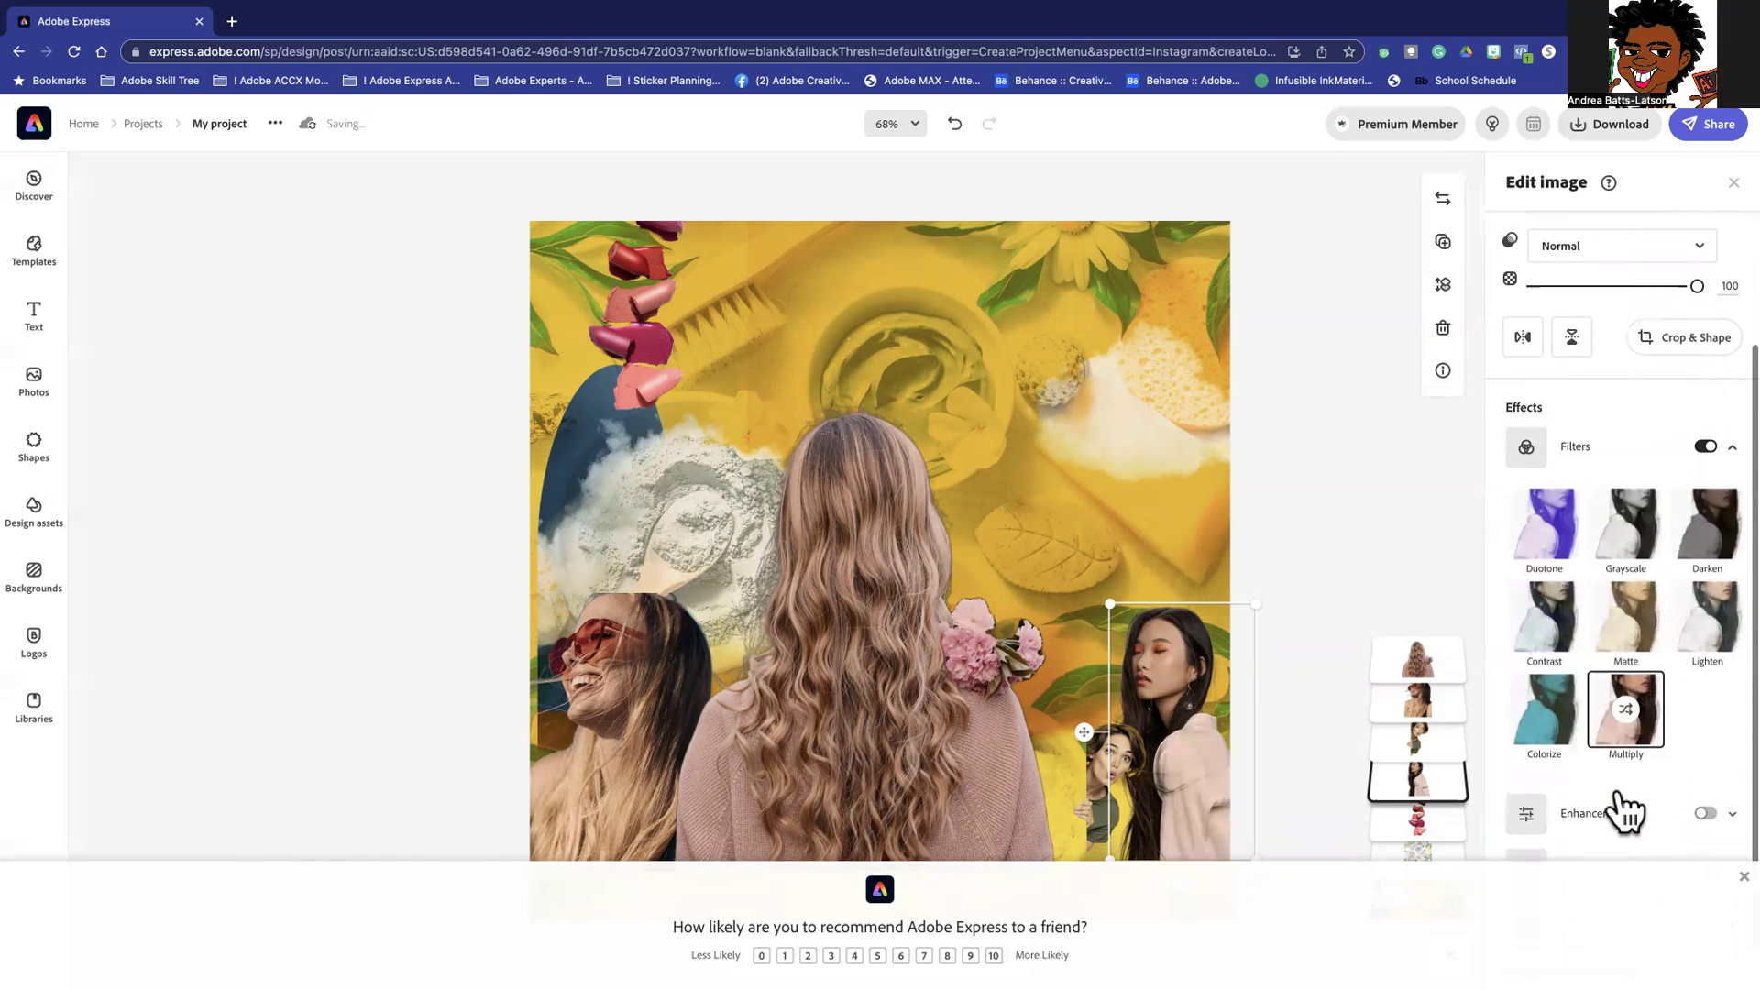
left_click(1618, 729)
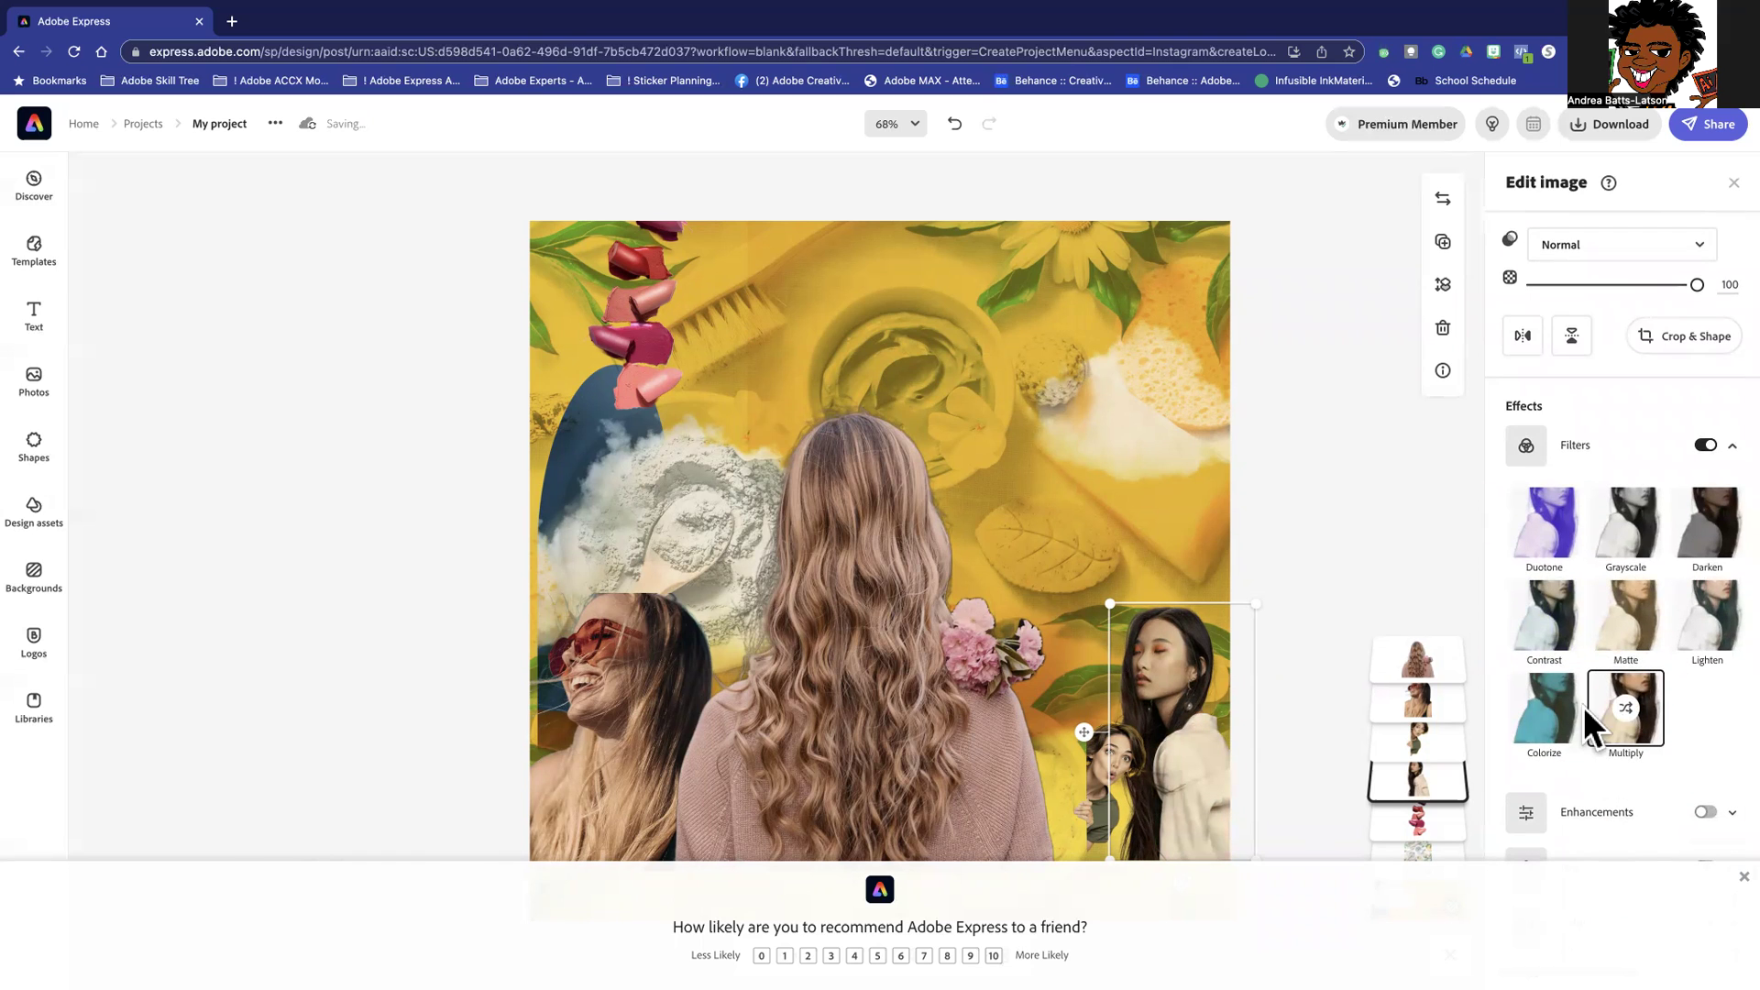
Scale the long-haired woman's cutout down slightly and reposition it a little closer to the sunglasses woman, leaving nothing selected
left_click(466, 721)
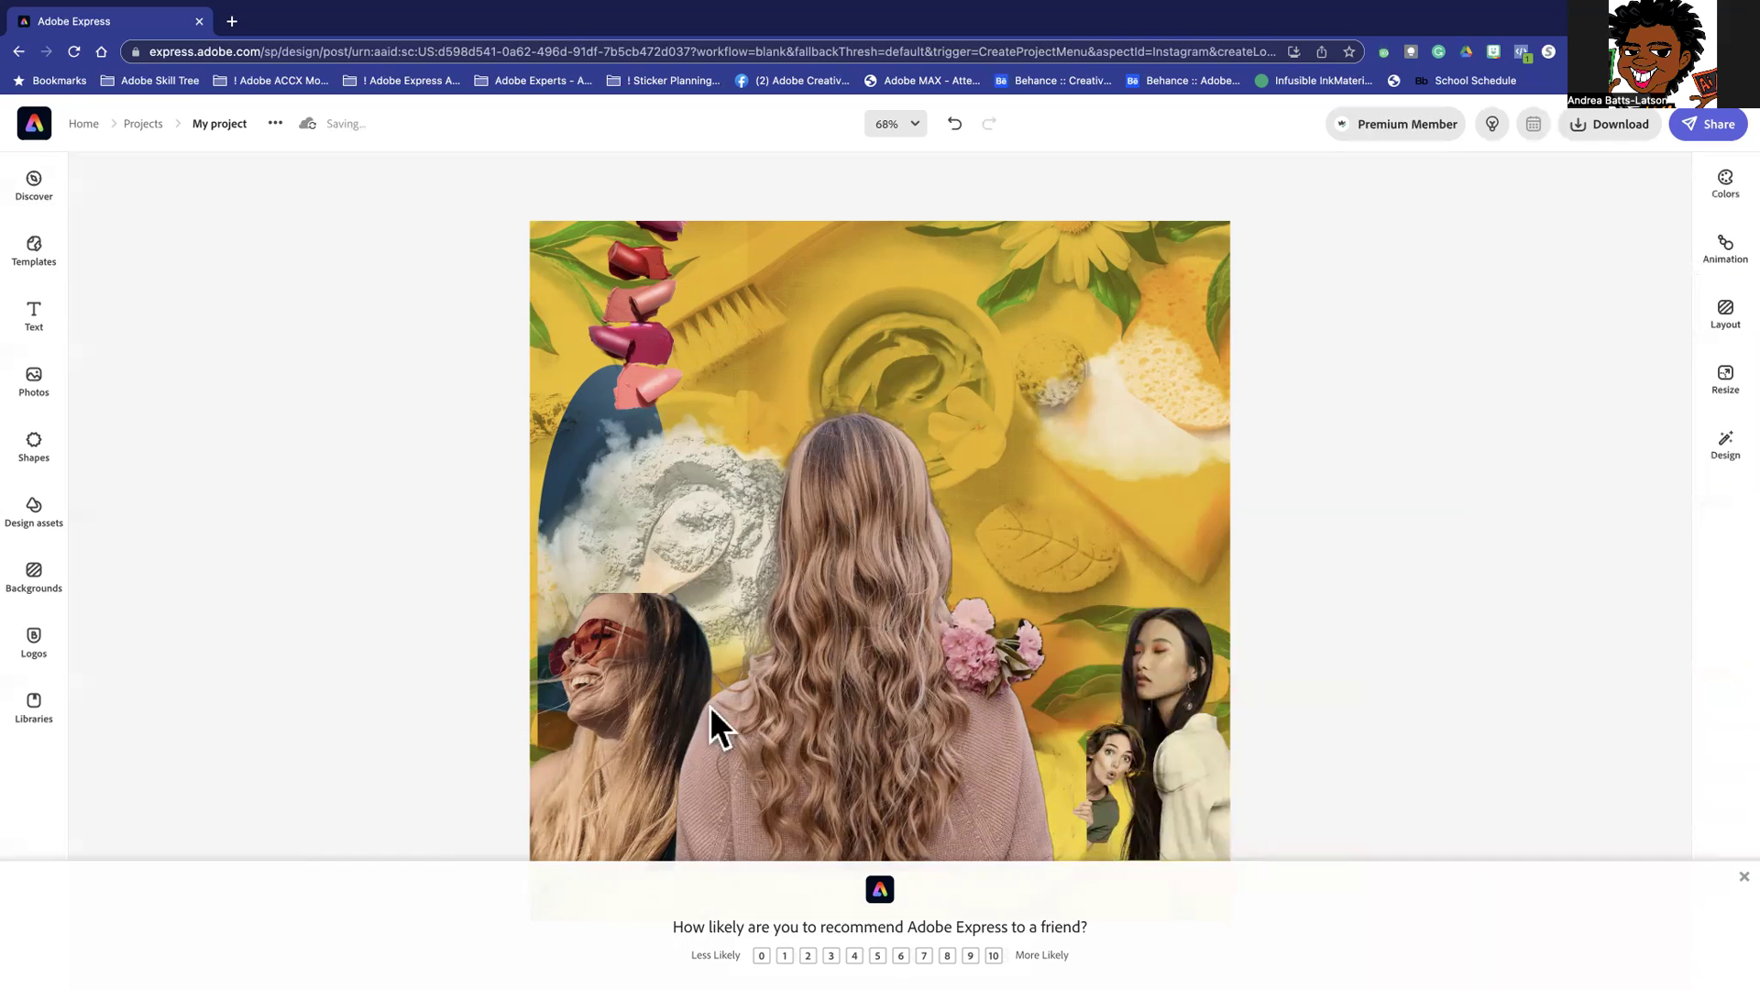
left_click(1008, 787)
left_click_drag(1059, 401, 1004, 440)
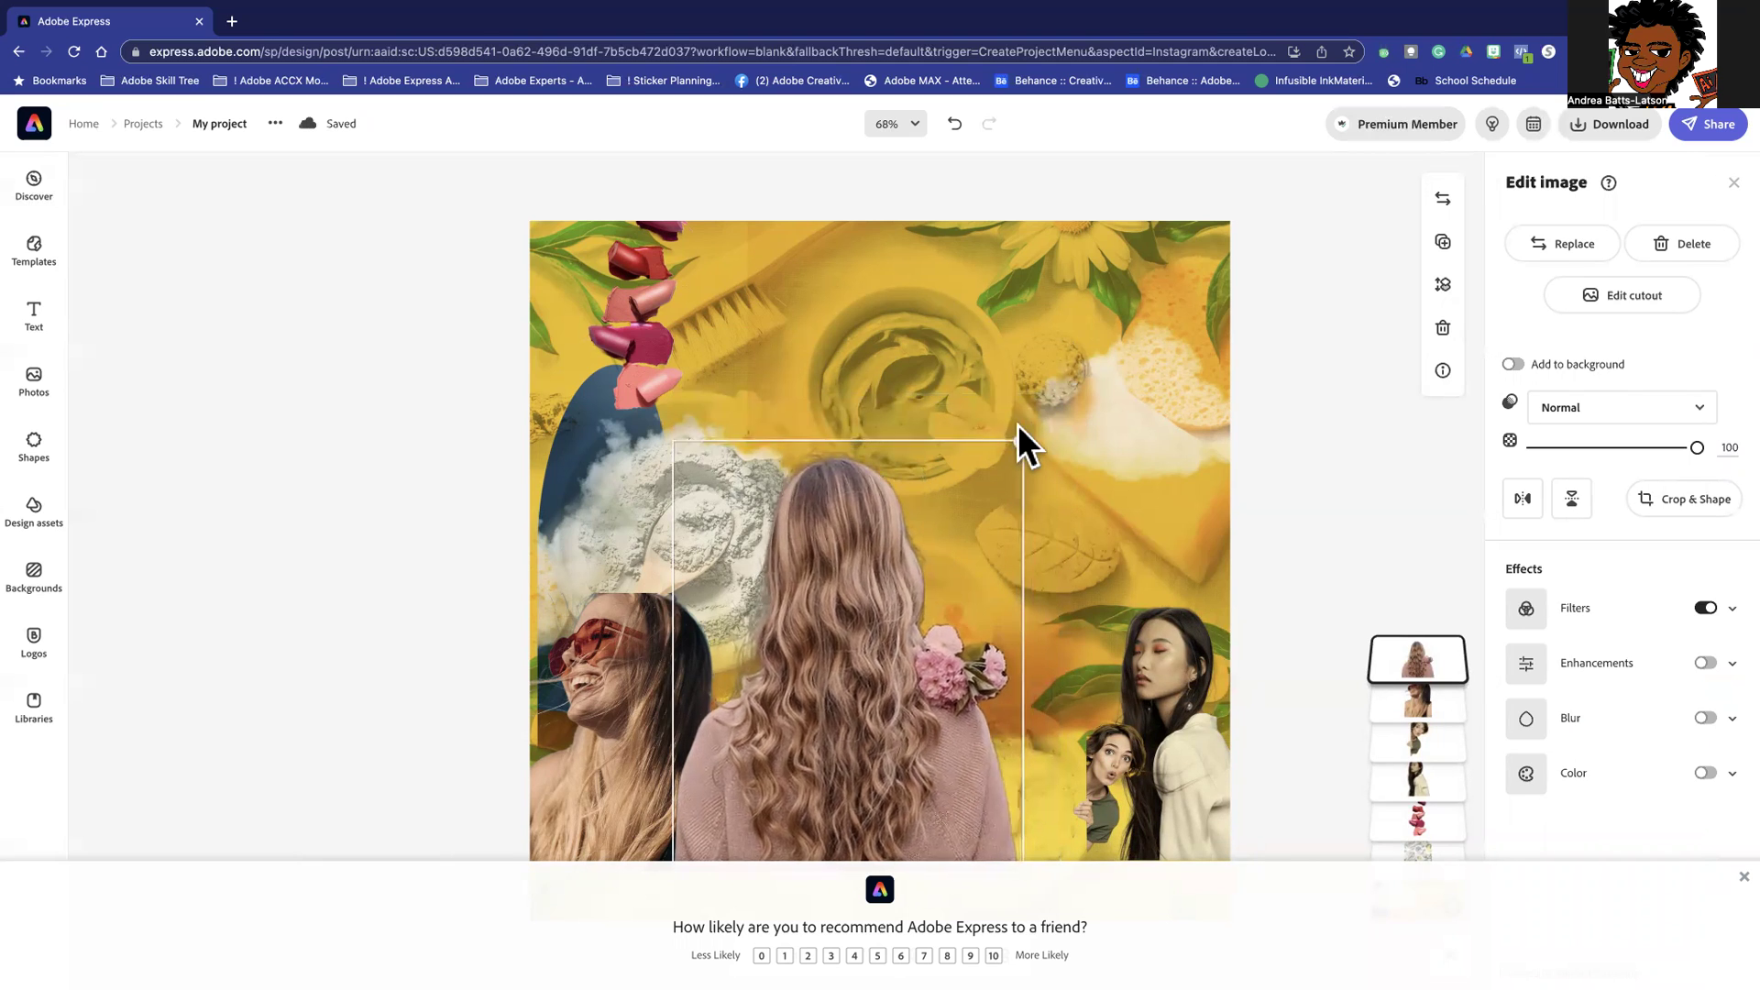
left_click_drag(828, 743, 827, 740)
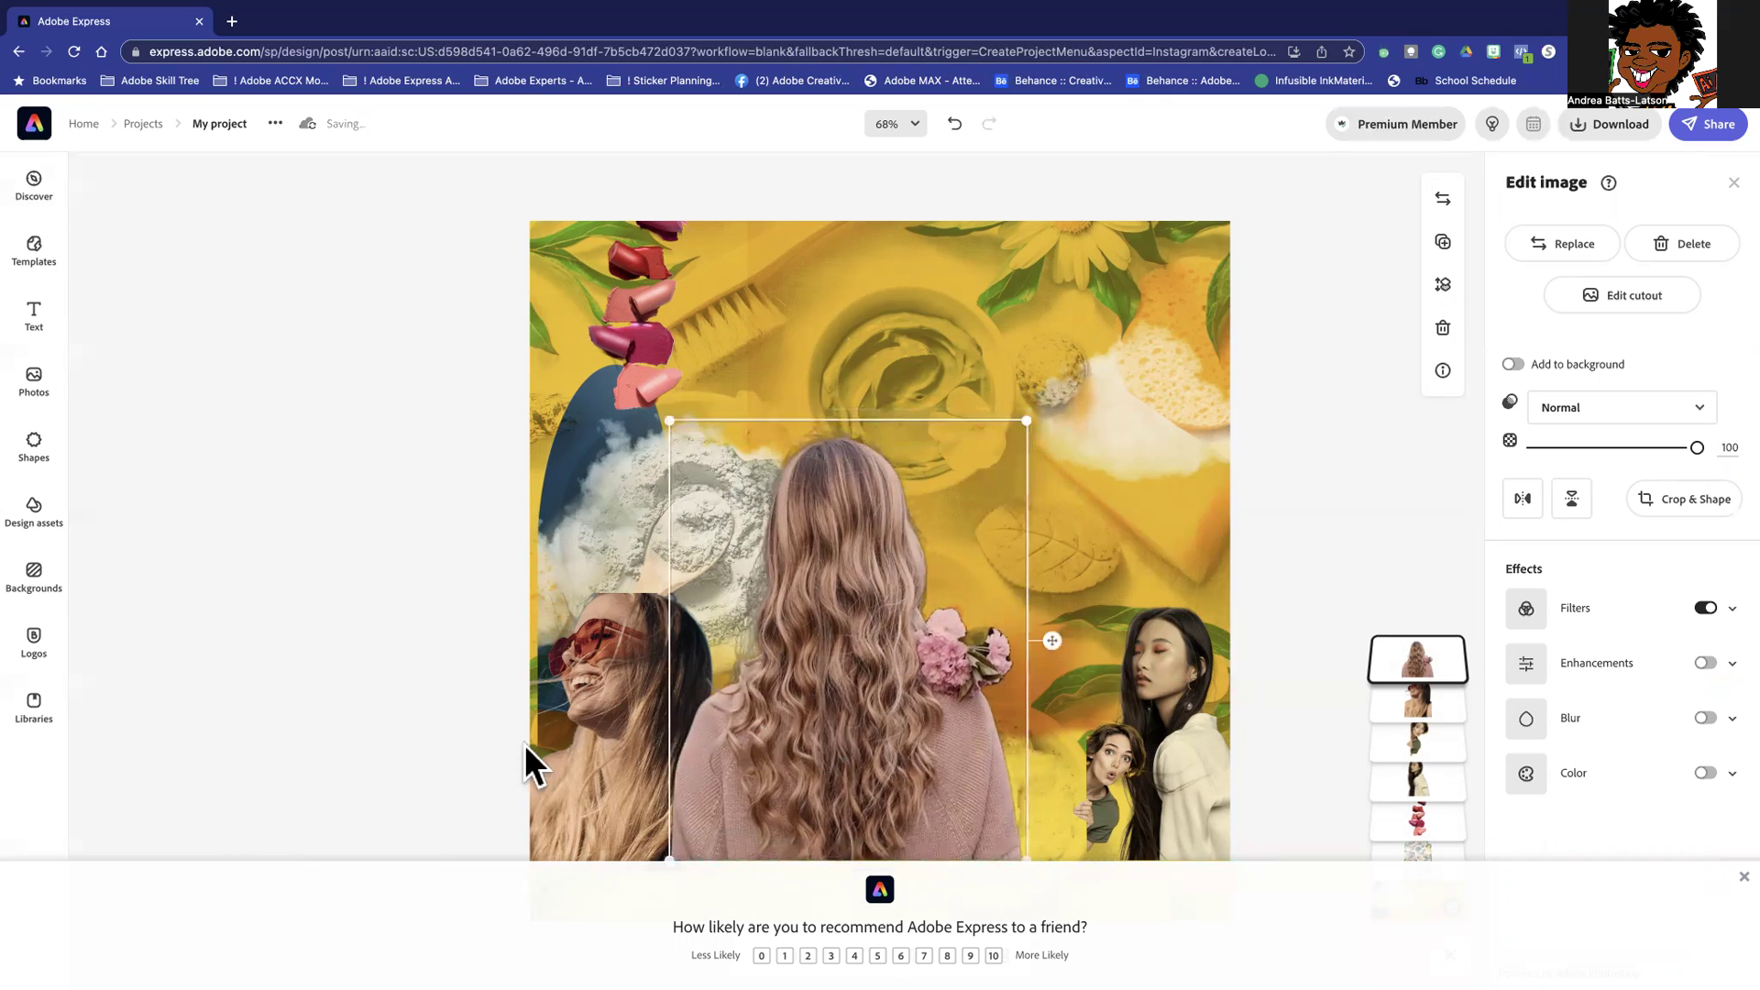
left_click_drag(1031, 422, 1045, 401)
left_click(394, 591)
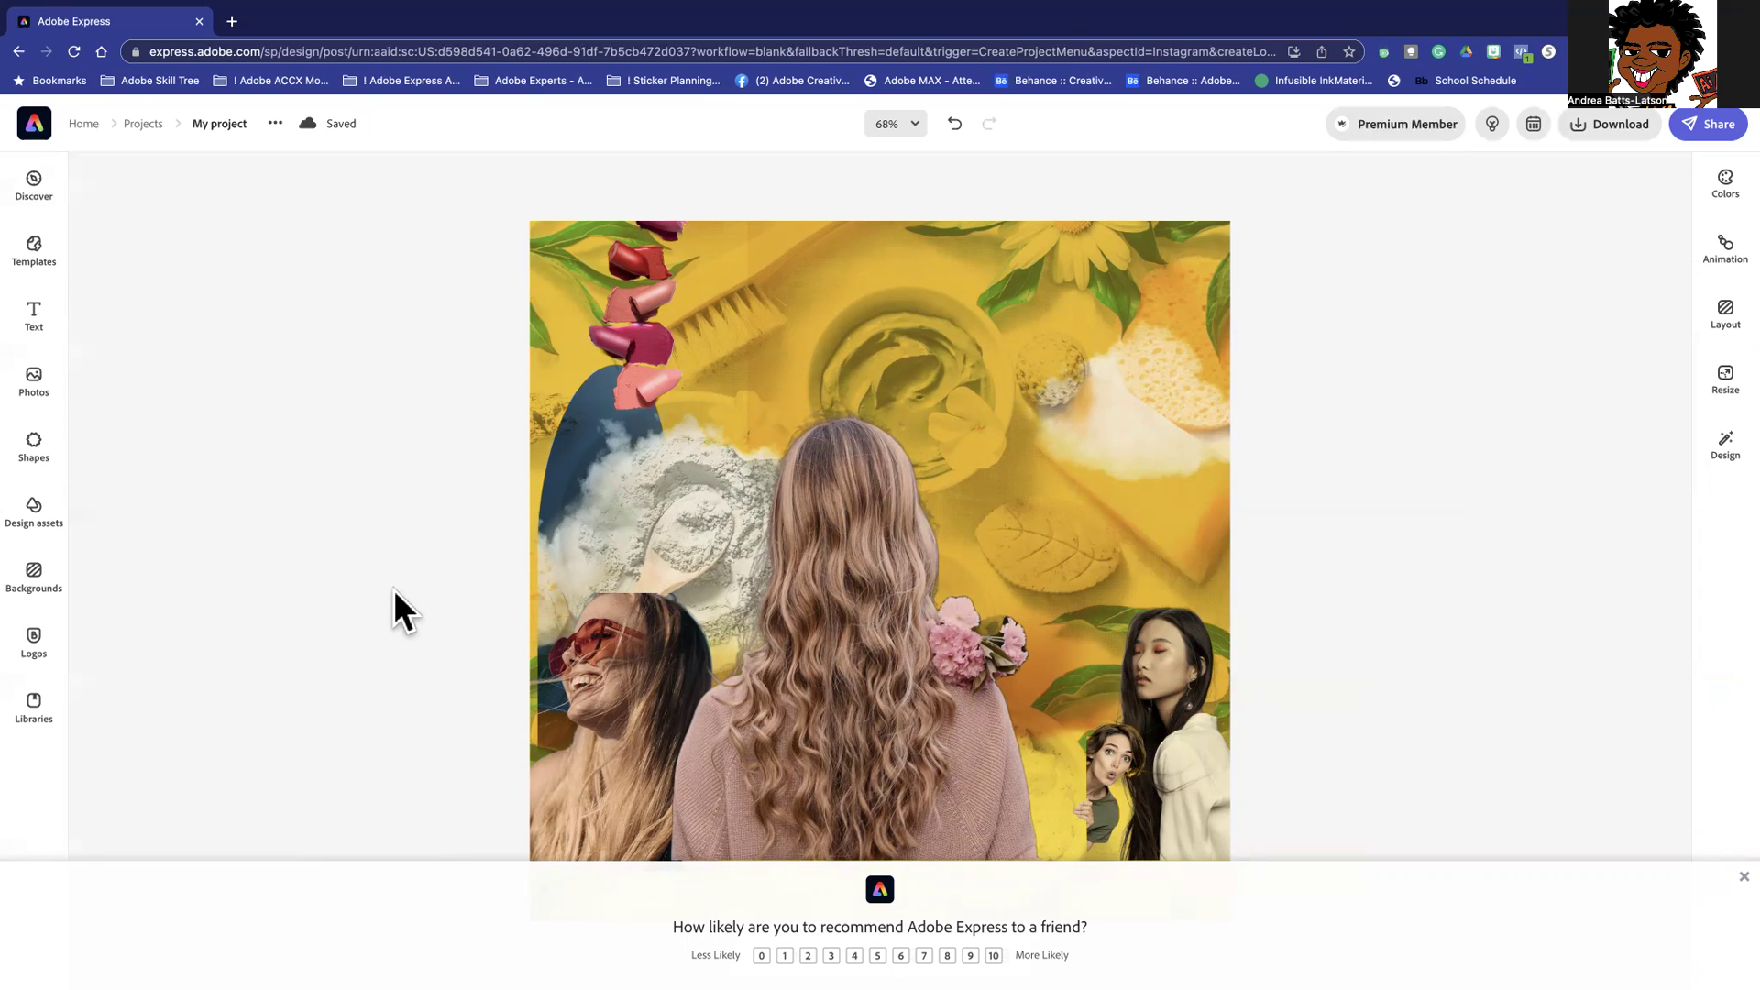
left_click(838, 601)
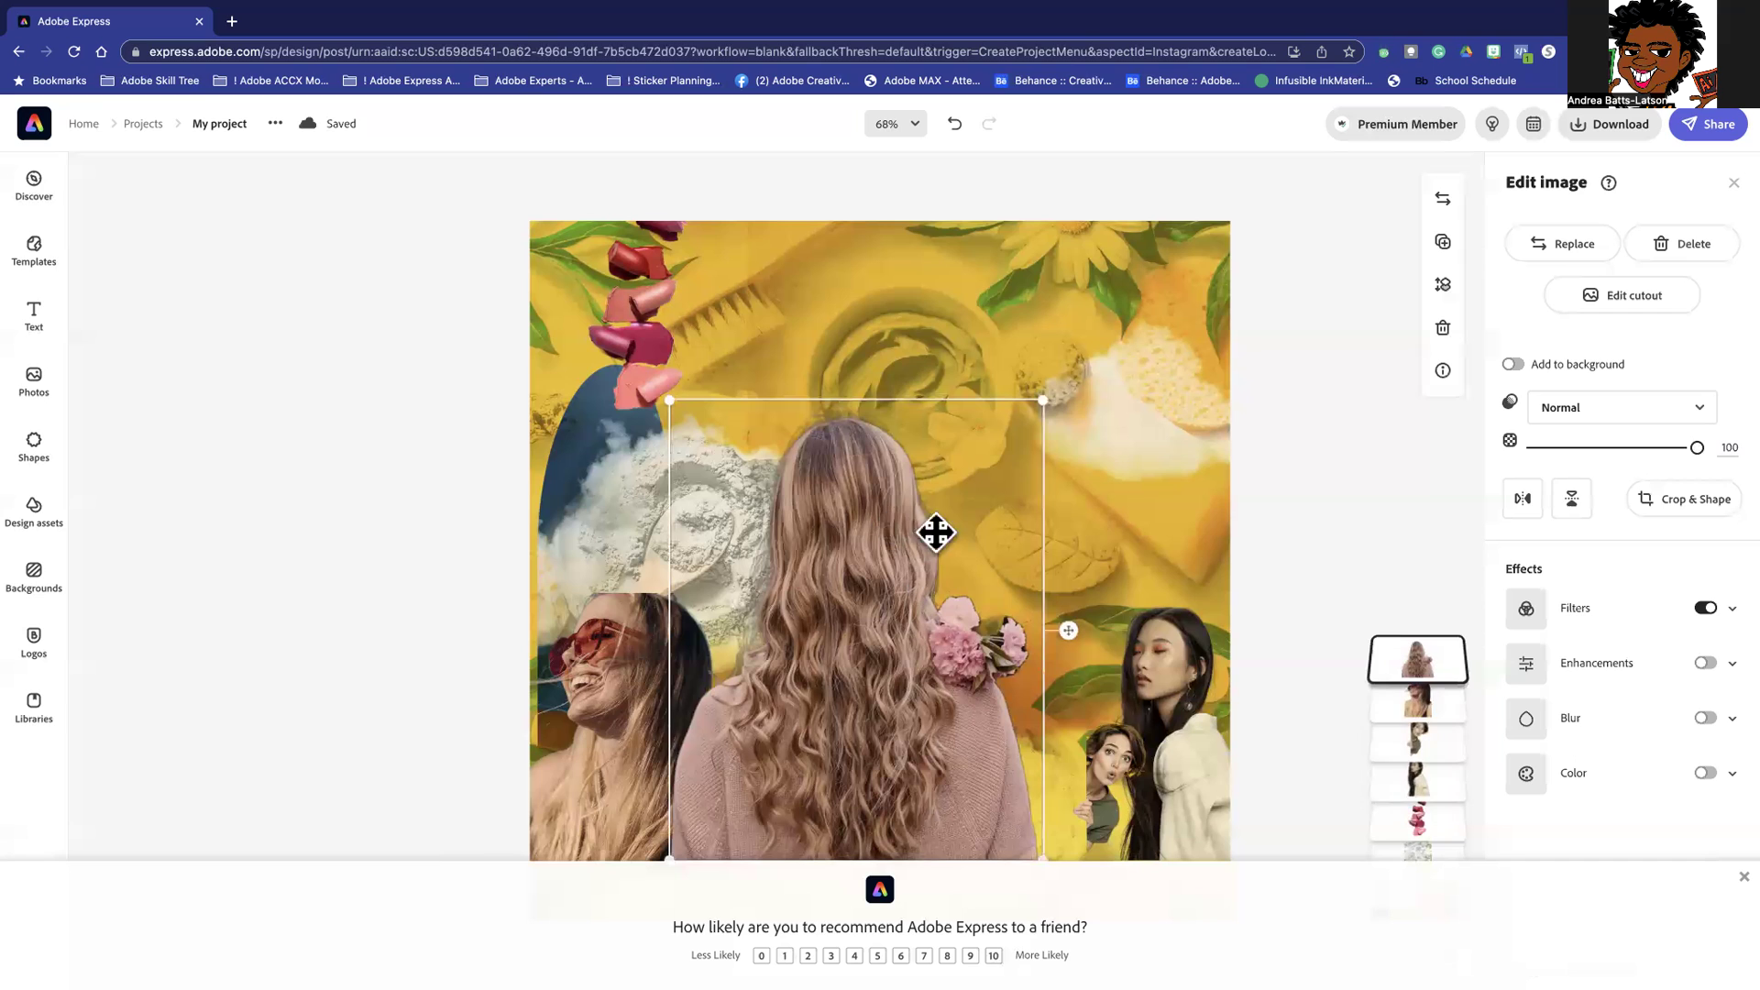
left_click(228, 447)
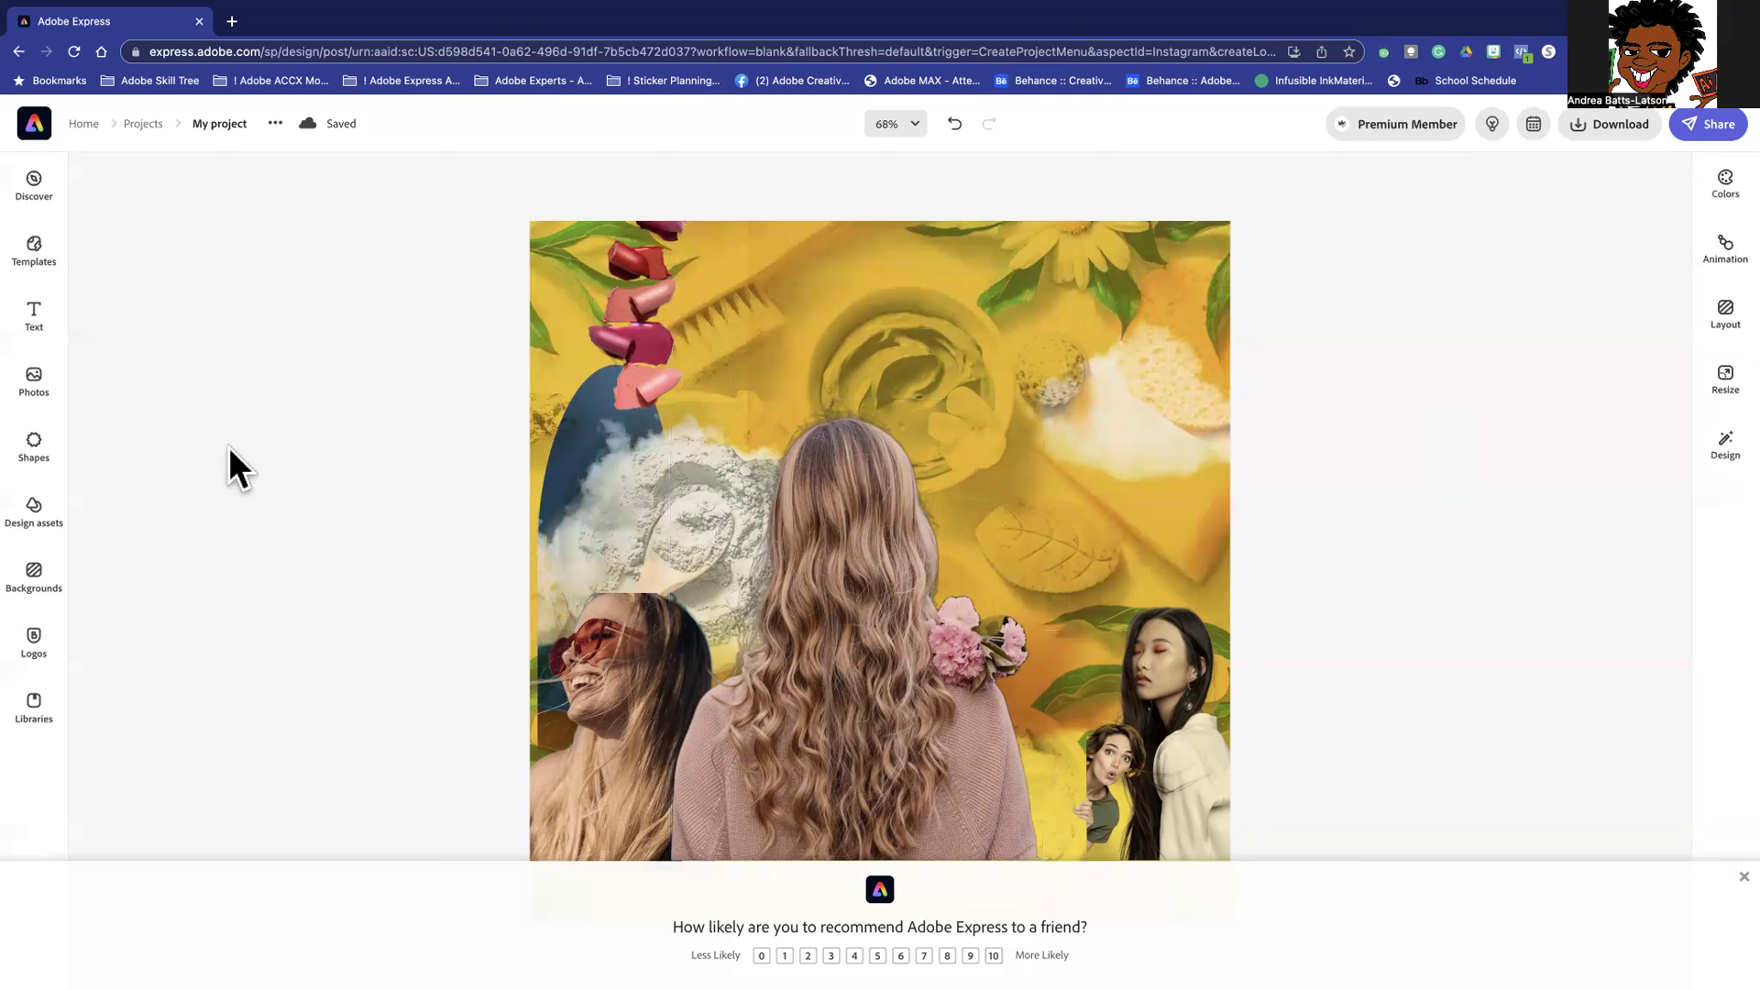